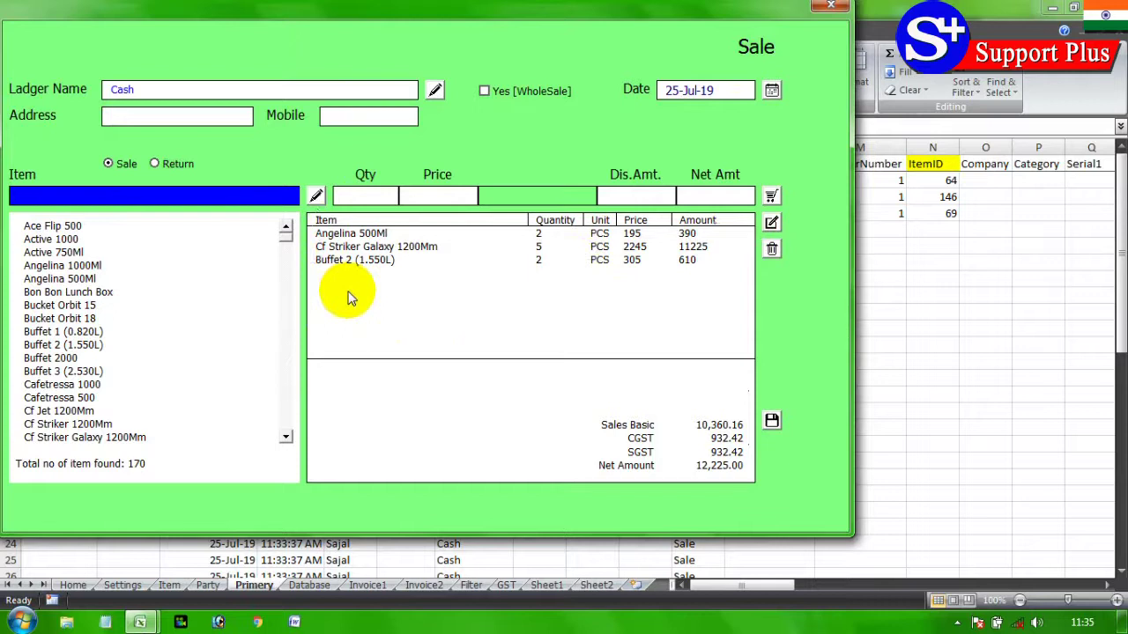
- Select the Cf Striker Galaxy 1200Mm row in the Sale form's cart grid
{"action": "left_click", "coordinate": [392, 247]}
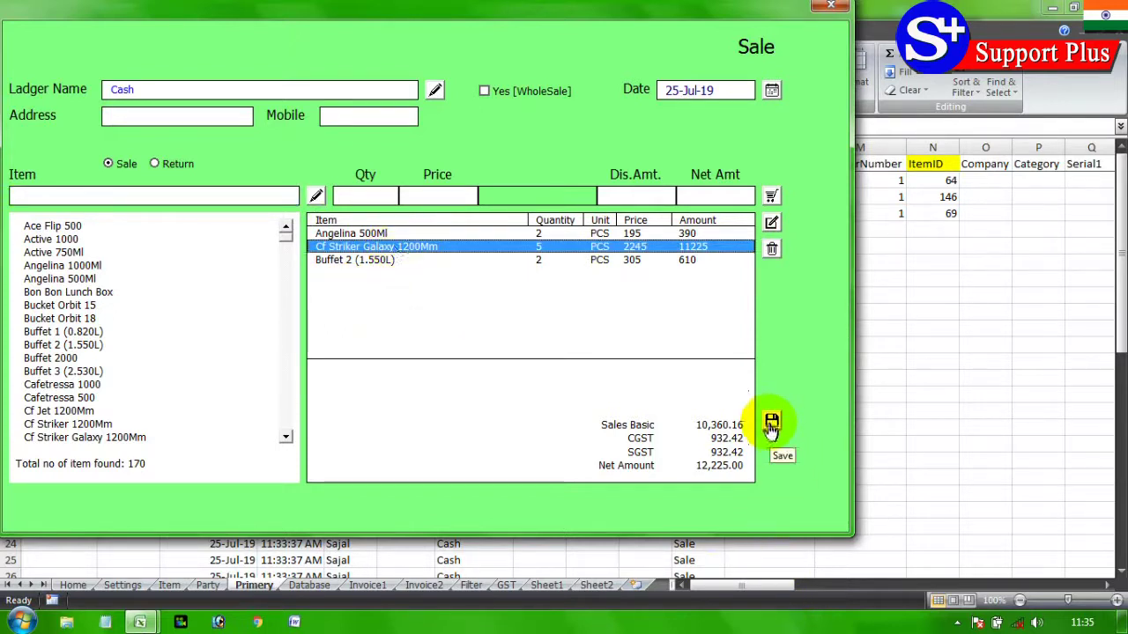
- Close the running Sale form and create the empty cmdSave_Click procedure for the Save button
{"action": "left_click", "coordinate": [831, 9]}
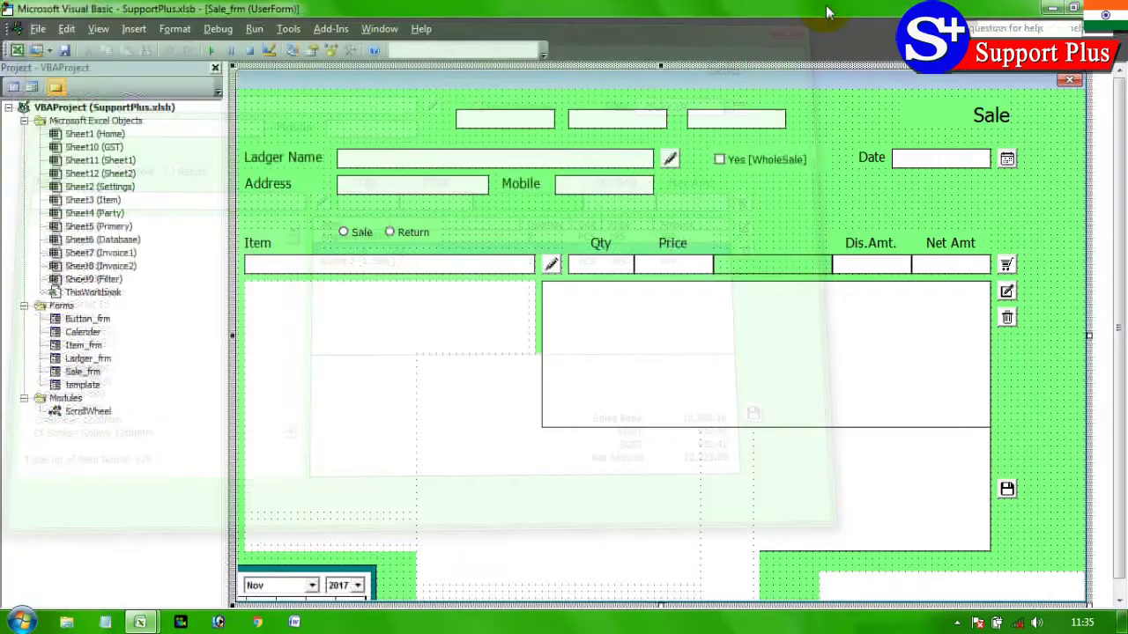
{"action": "double_click", "coordinate": [1007, 491]}
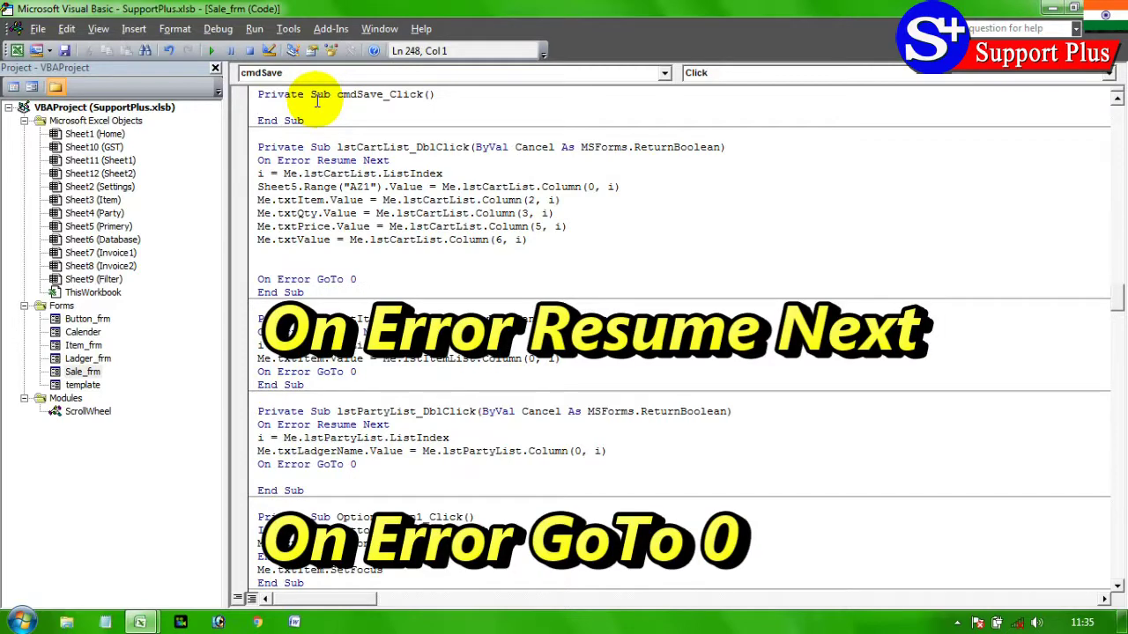
- Add On Error Resume Next and On Error GoTo 0 lines to cmdSave_Click
{"action": "type", "text": "on error resume next"}
{"action": "key", "text": "Return"}
{"action": "key", "text": "Return"}
{"action": "key", "text": "Return"}
{"action": "type", "text": "on error goto 0"}
{"action": "left_click", "coordinate": [259, 121]}
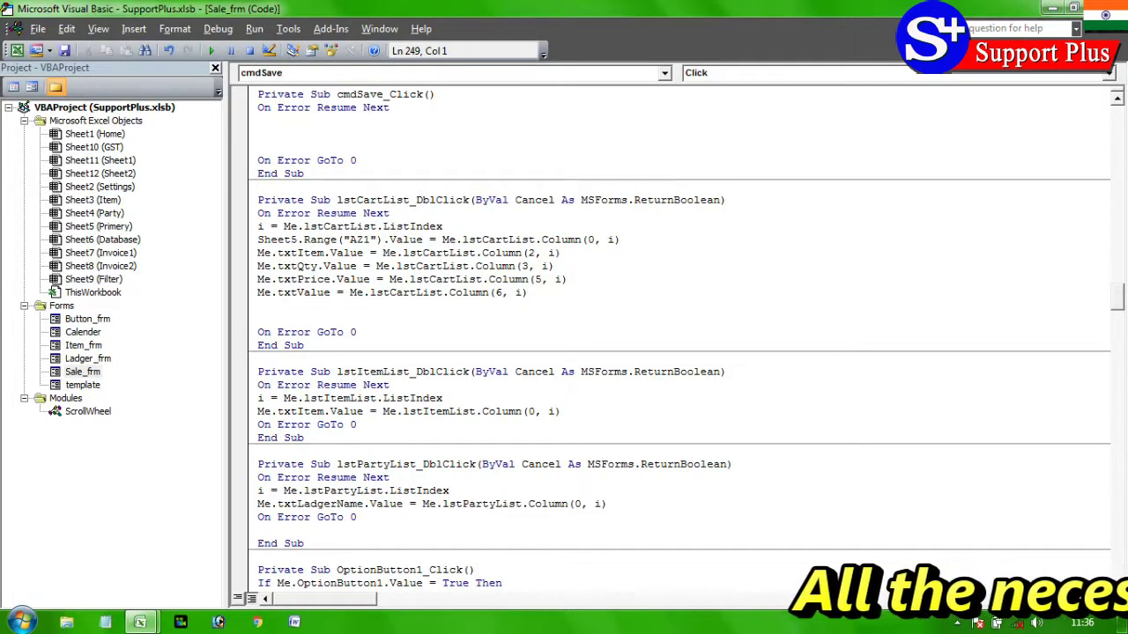
{"action": "key", "text": "alt+F11"}
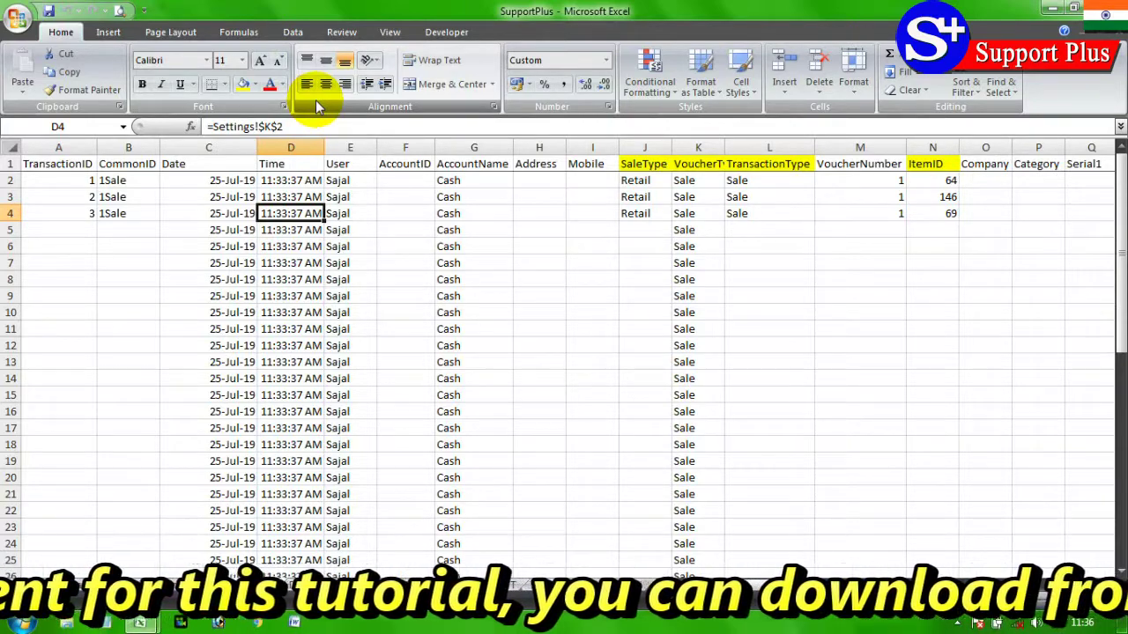
{"action": "key", "text": "alt+F11"}
- Set Application.ScreenUpdating to False at the start and True near the end
{"action": "type", "text": "application.ScreenUpdating=f"}
{"action": "key", "text": "Return"}
{"action": "key", "text": "Return"}
{"action": "left_click", "coordinate": [257, 173]}
{"action": "type", "text": "application.ScreenUpdating=true"}
{"action": "key", "text": "Up"}
{"action": "key", "text": "Up"}
{"action": "key", "text": "Up"}
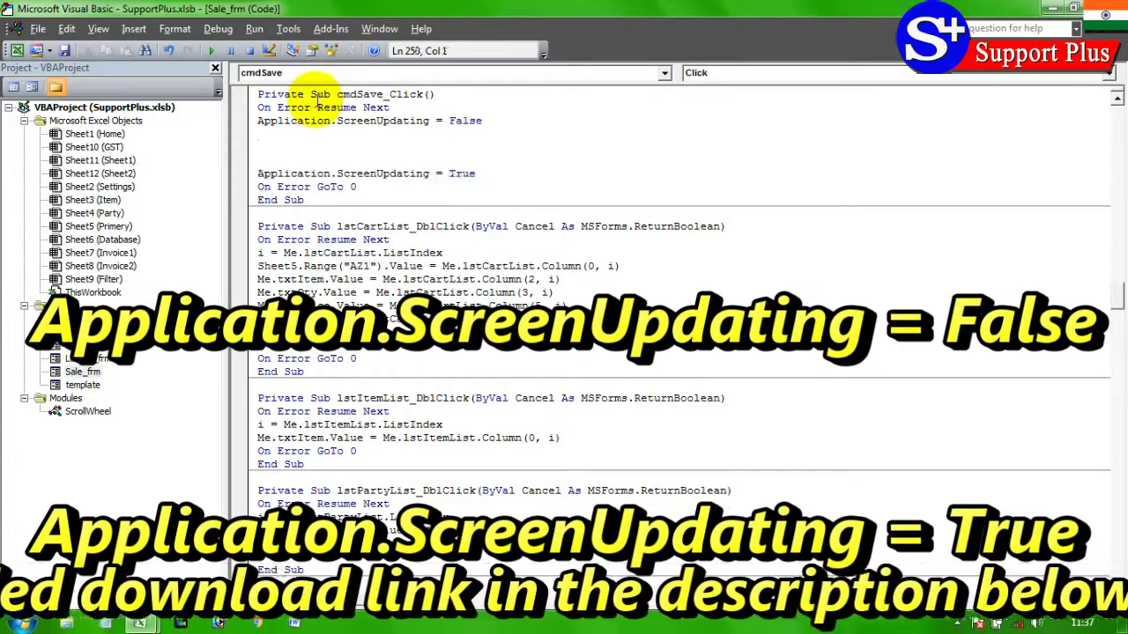
{"action": "key", "text": "Return"}
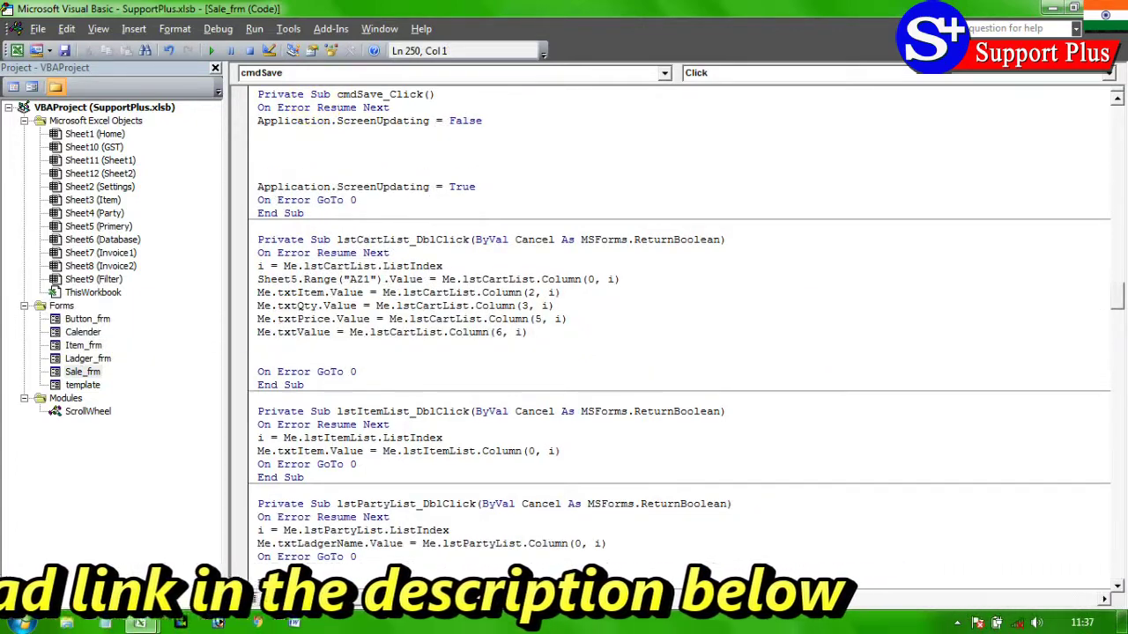
- Declare Dim Addme As Range and begin the If statement
{"action": "type", "text": "dim Addme a"}
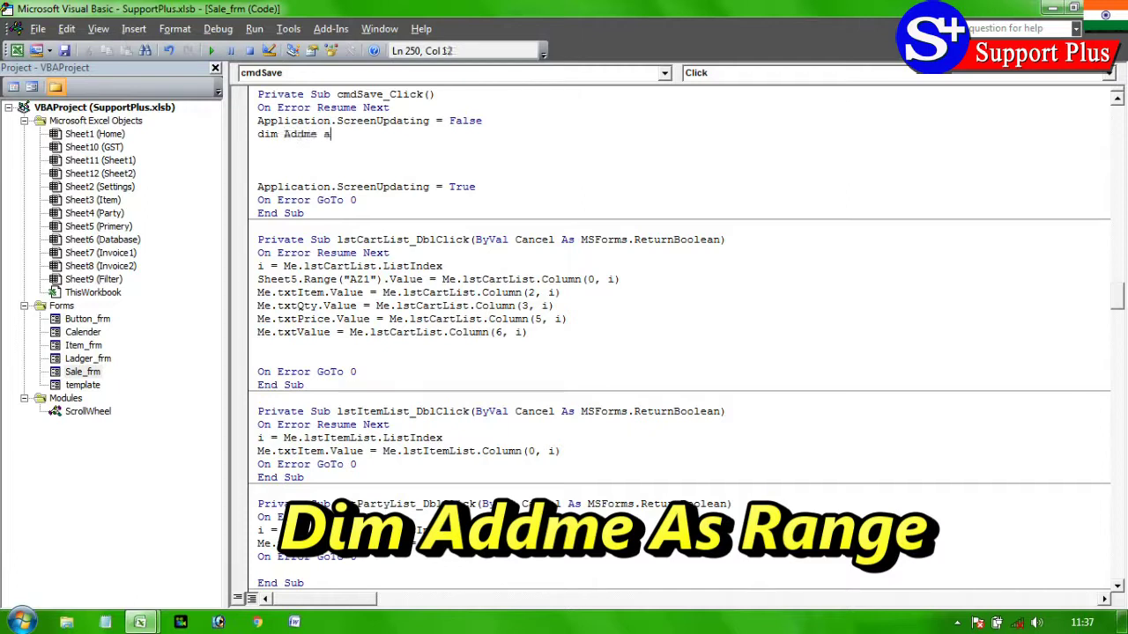
{"action": "type", "text": "s ran"}
{"action": "key", "text": "Tab"}
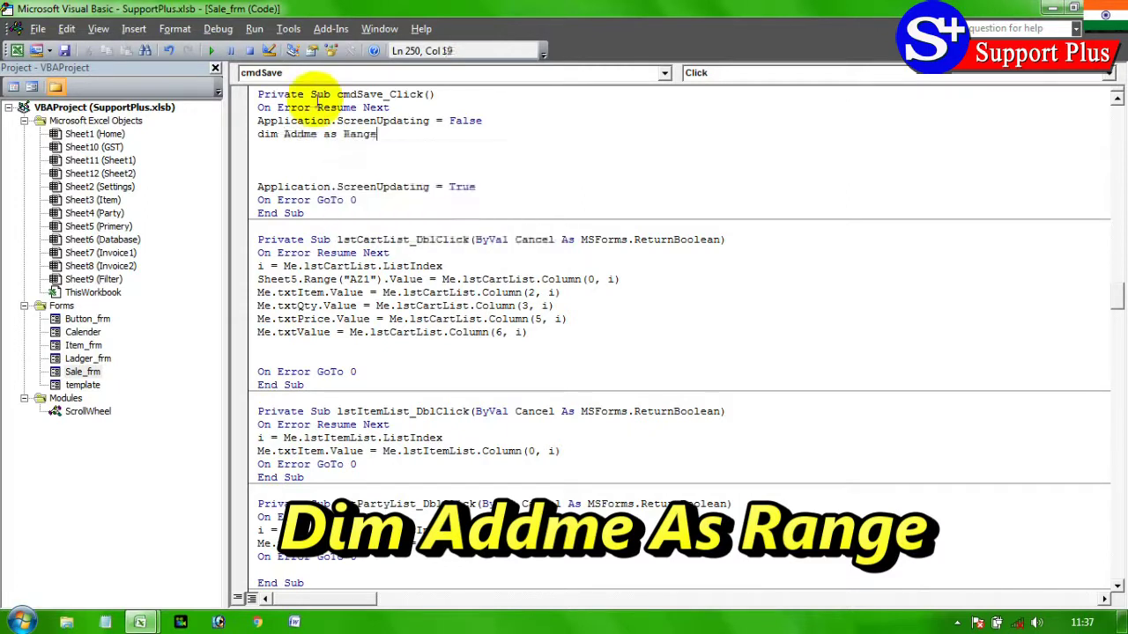
{"action": "key", "text": "Return"}
{"action": "type", "text": "if"}
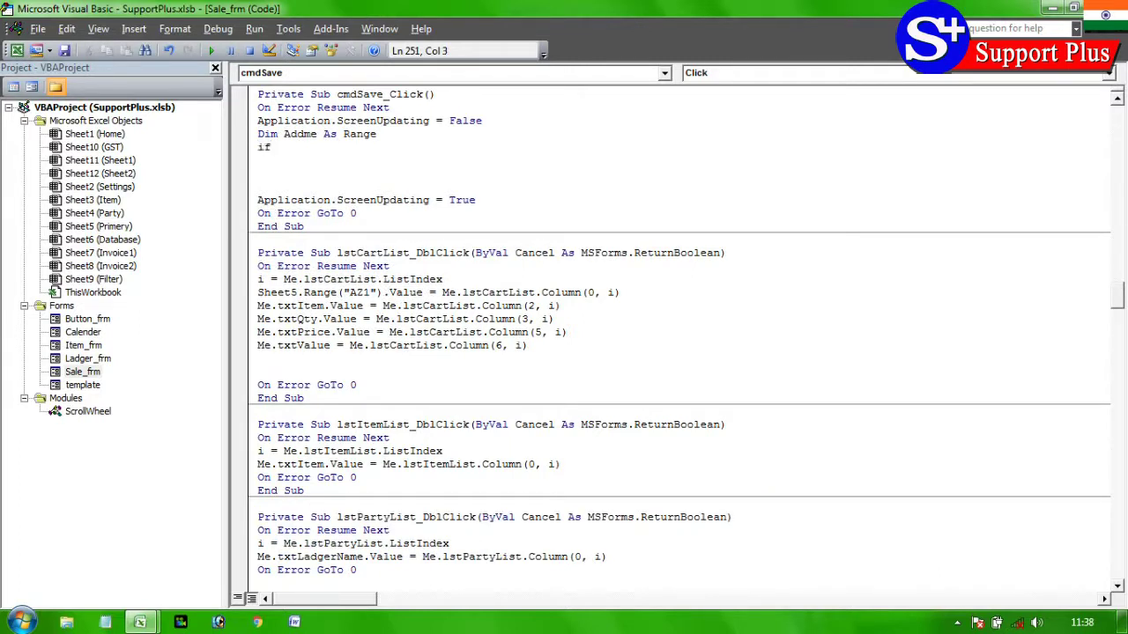
{"action": "key", "text": "alt+F11"}
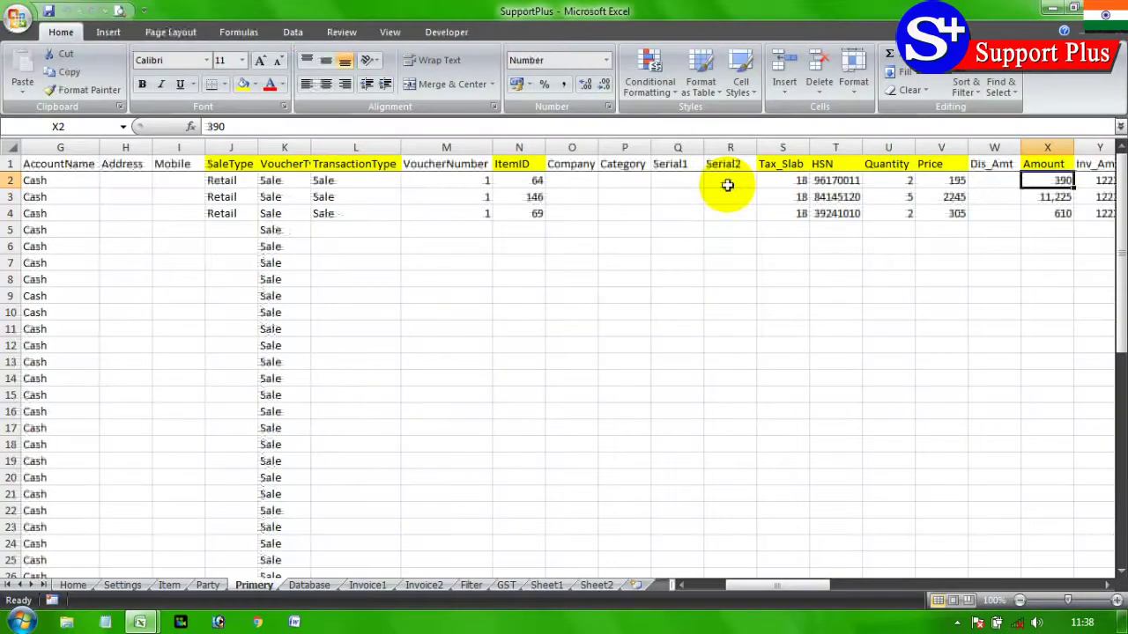
{"action": "key", "text": "Left"}
{"action": "key", "text": "Left"}
{"action": "key", "text": "Left"}
{"action": "key", "text": "Left"}
{"action": "key", "text": "Left"}
{"action": "key", "text": "Right"}
{"action": "key", "text": "Right"}
{"action": "key", "text": "Right"}
{"action": "key", "text": "Right"}
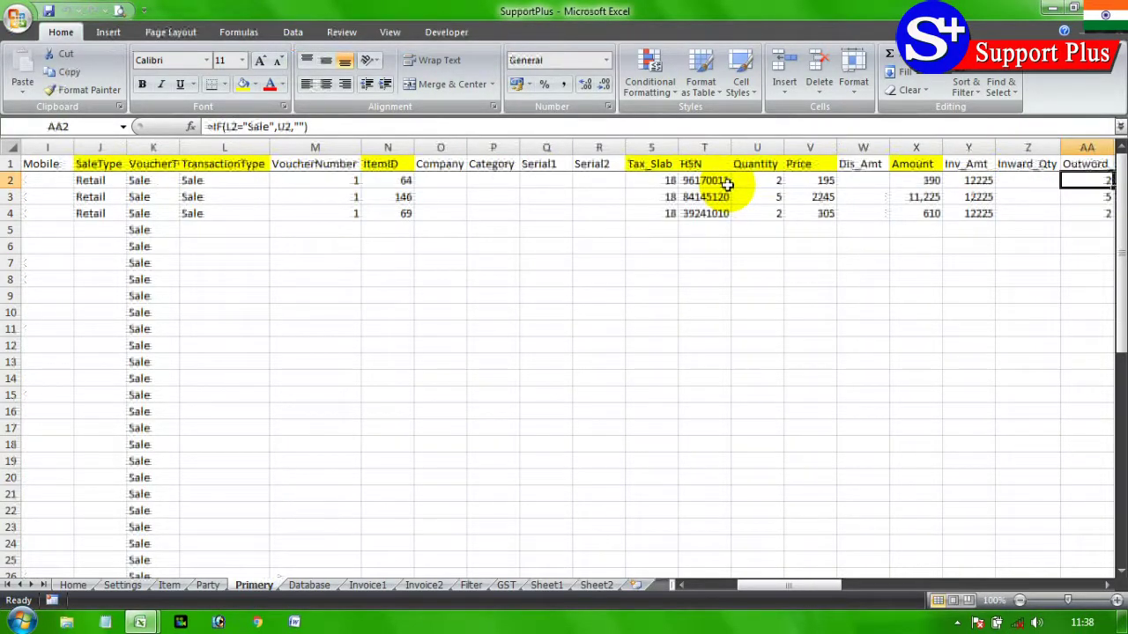
{"action": "key", "text": "alt+F11"}
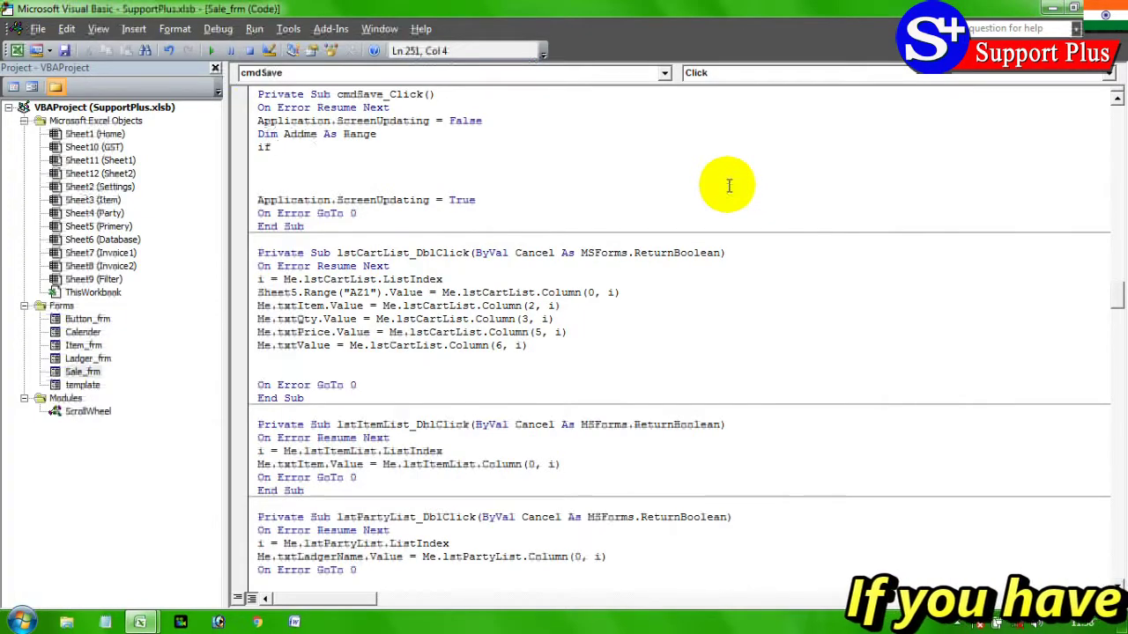
{"action": "key", "text": "alt+F11"}
{"action": "key", "text": "Right"}
{"action": "key", "text": "Right"}
{"action": "key", "text": "Right"}
{"action": "key", "text": "Right"}
{"action": "key", "text": "Right"}
{"action": "key", "text": "Right"}
{"action": "key", "text": "Right"}
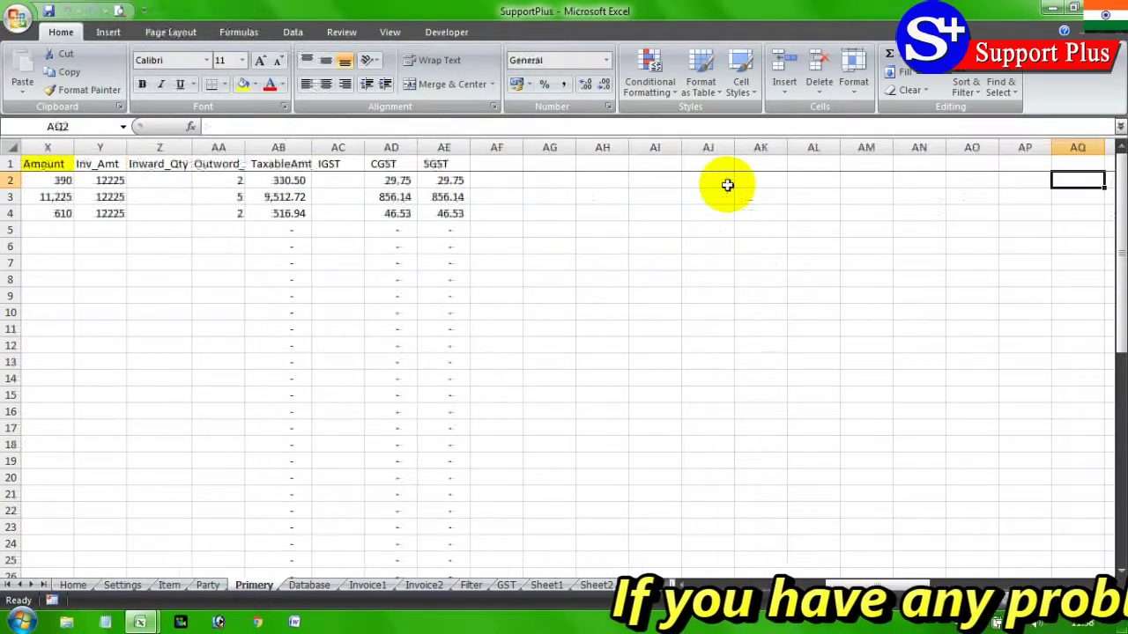
{"action": "key", "text": "Right"}
{"action": "key", "text": "Right"}
{"action": "key", "text": "Right"}
{"action": "key", "text": "Right"}
{"action": "key", "text": "Right"}
{"action": "key", "text": "Right"}
{"action": "key", "text": "Right"}
{"action": "key", "text": "Right"}
{"action": "key", "text": "Right"}
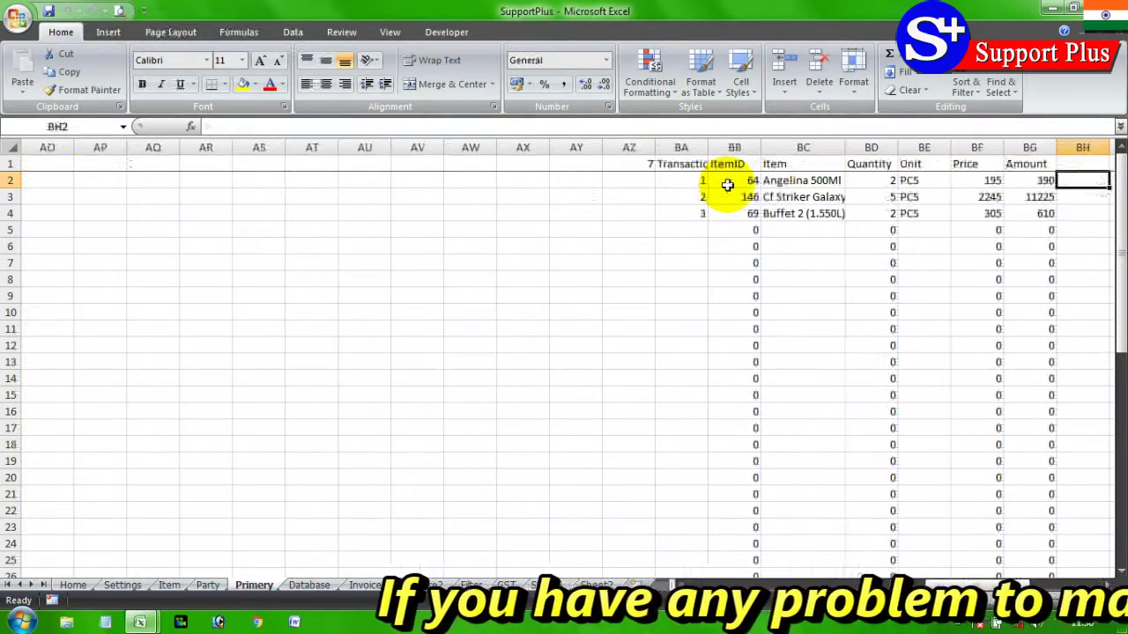
{"action": "key", "text": "Right"}
{"action": "key", "text": "Right"}
{"action": "key", "text": "Right"}
{"action": "key", "text": "Right"}
{"action": "key", "text": "Right"}
{"action": "key", "text": "Right"}
{"action": "key", "text": "Left"}
{"action": "key", "text": "Left"}
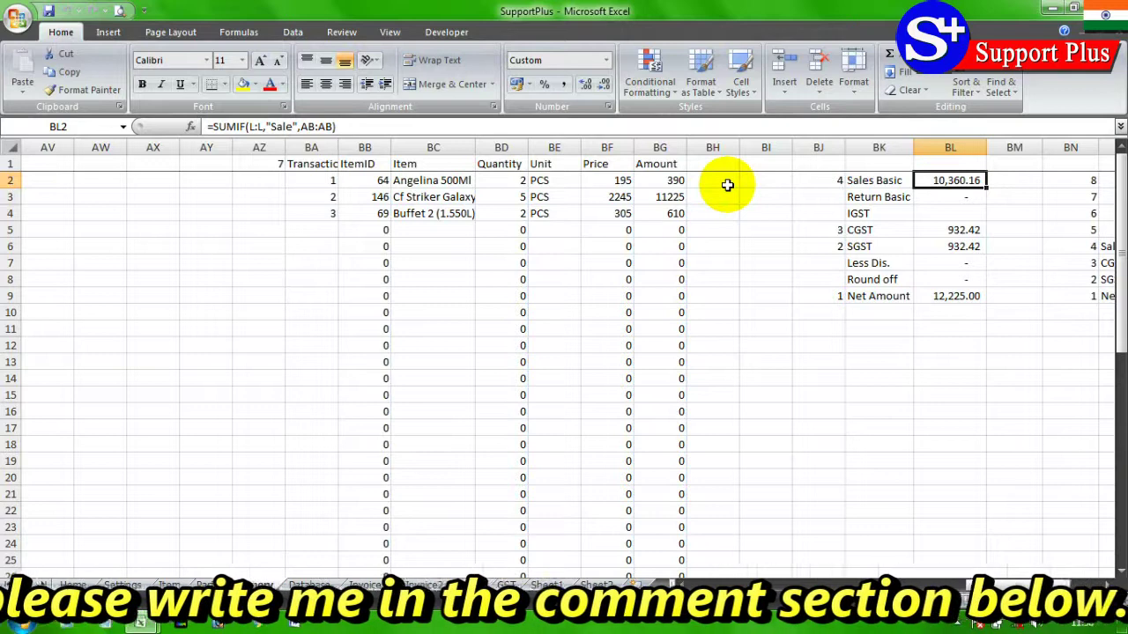
{"action": "key", "text": "alt+F11"}
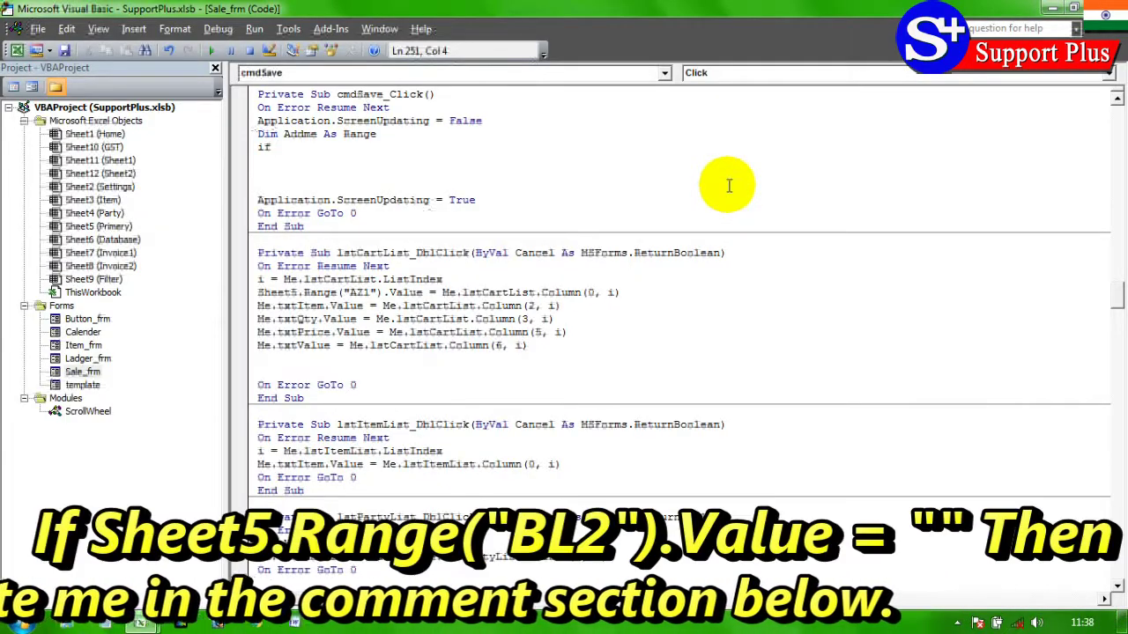
- Add If Sheet5.Range("BL2").Value = "" Then followed by Exit Sub, after checking cell BL2
{"action": "type", "text": "sheet"}
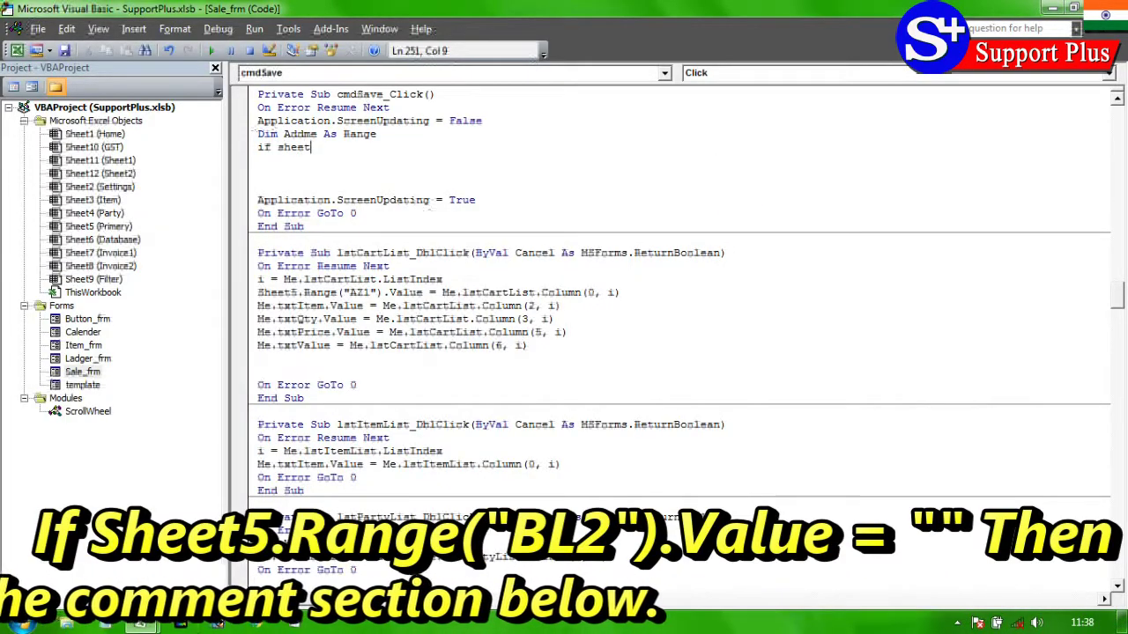
{"action": "type", "text": "5.range"}
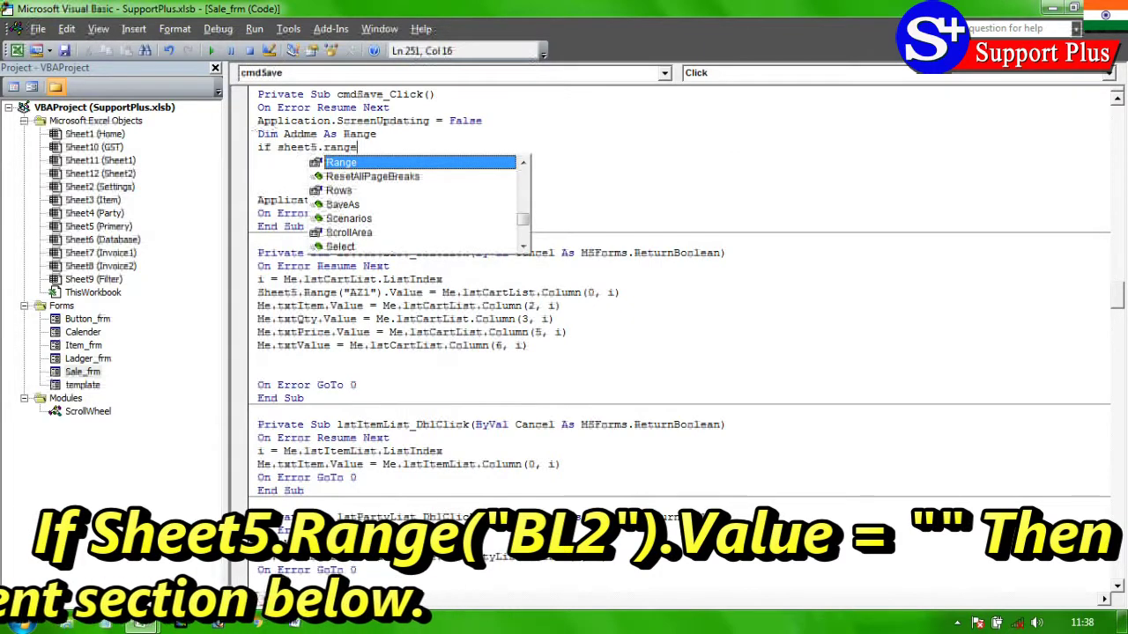
{"action": "key", "text": "Tab"}
{"action": "type", "text": "("}
{"action": "key", "text": "alt+F11"}
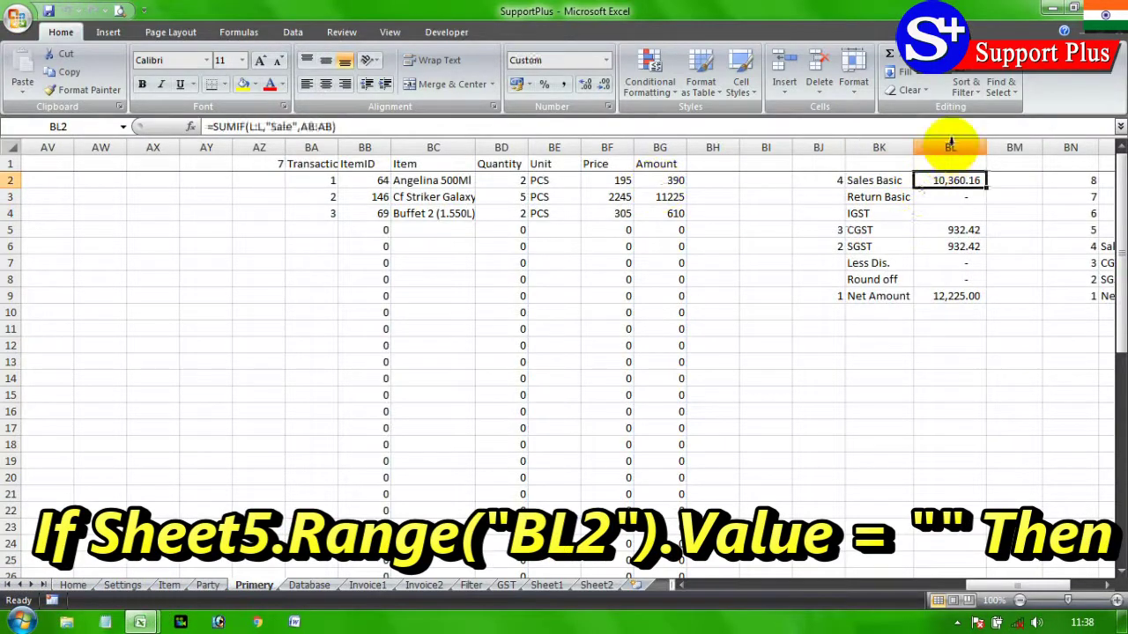
{"action": "left_click", "coordinate": [950, 145]}
{"action": "left_click", "coordinate": [942, 182]}
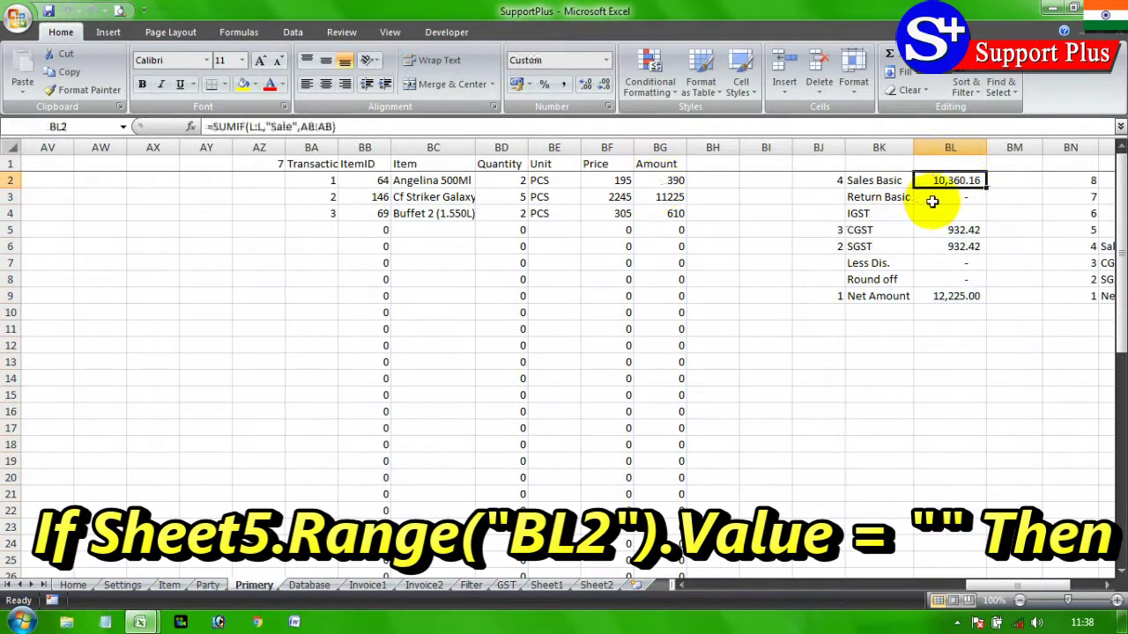
{"action": "key", "text": "alt+F11"}
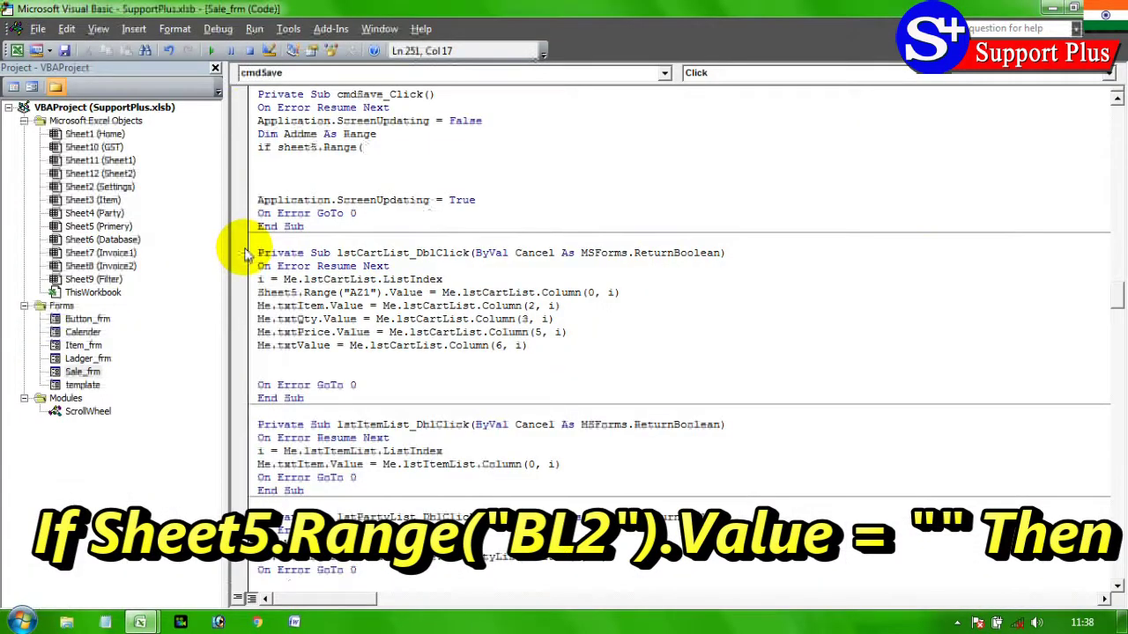
{"action": "type", "text": "\"BL2"}
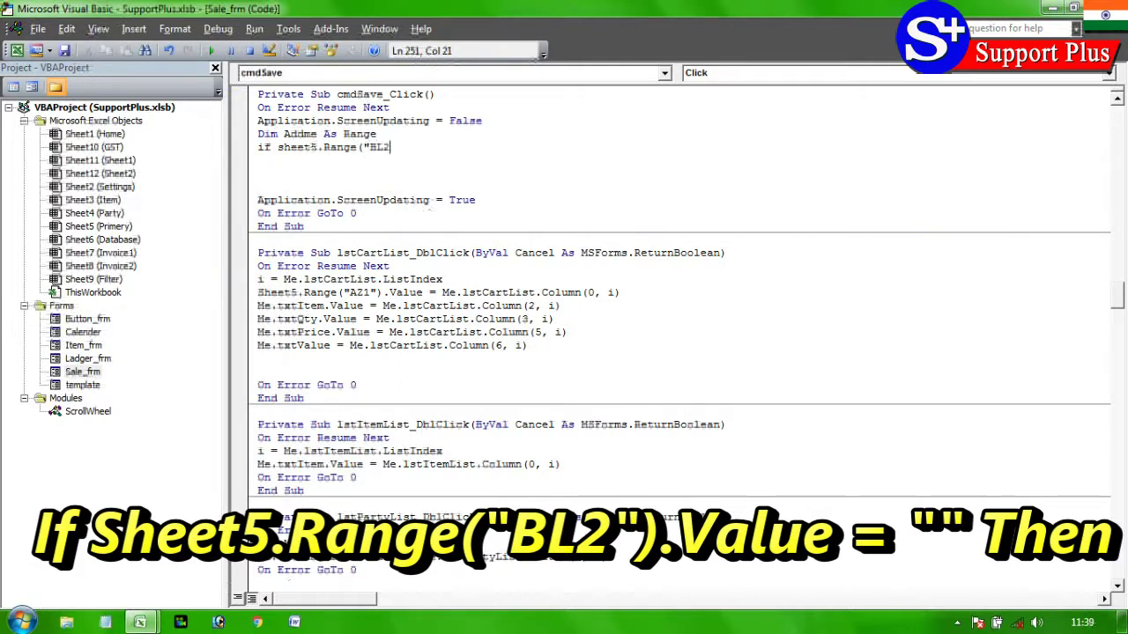
{"action": "type", "text": "\")."}
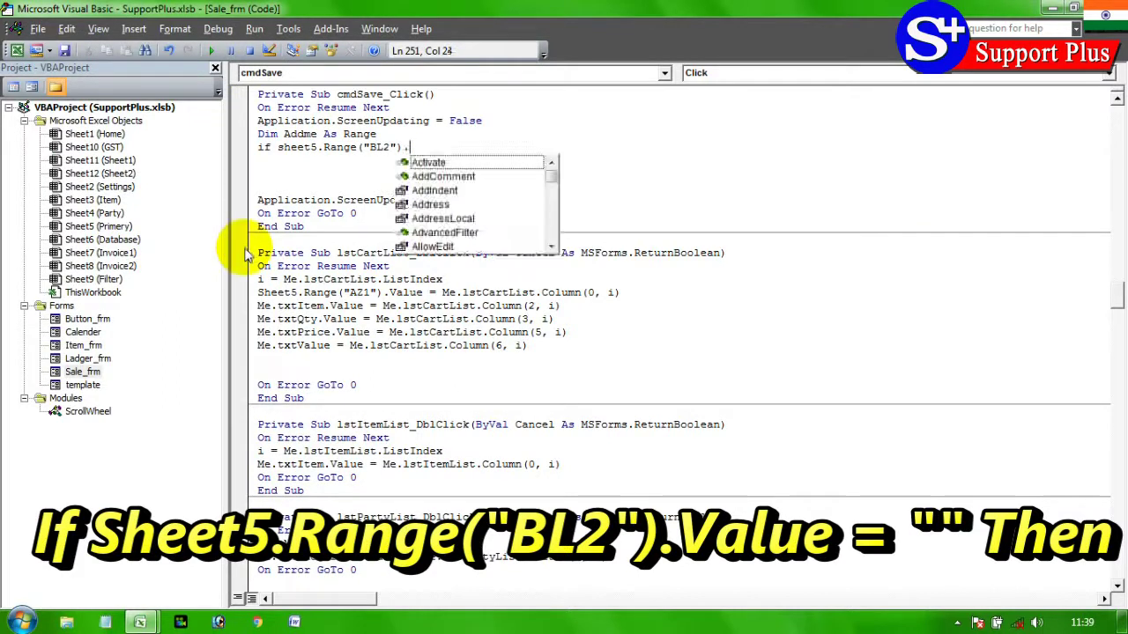
{"action": "type", "text": "value=\"\""}
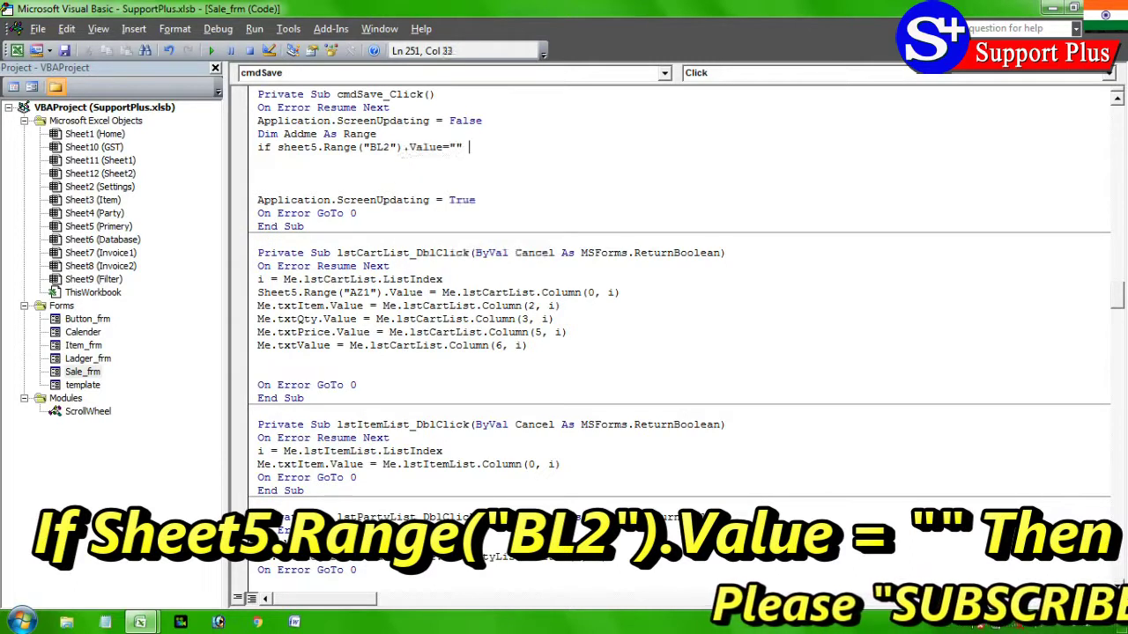
{"action": "type", "text": " then"}
{"action": "key", "text": "Return"}
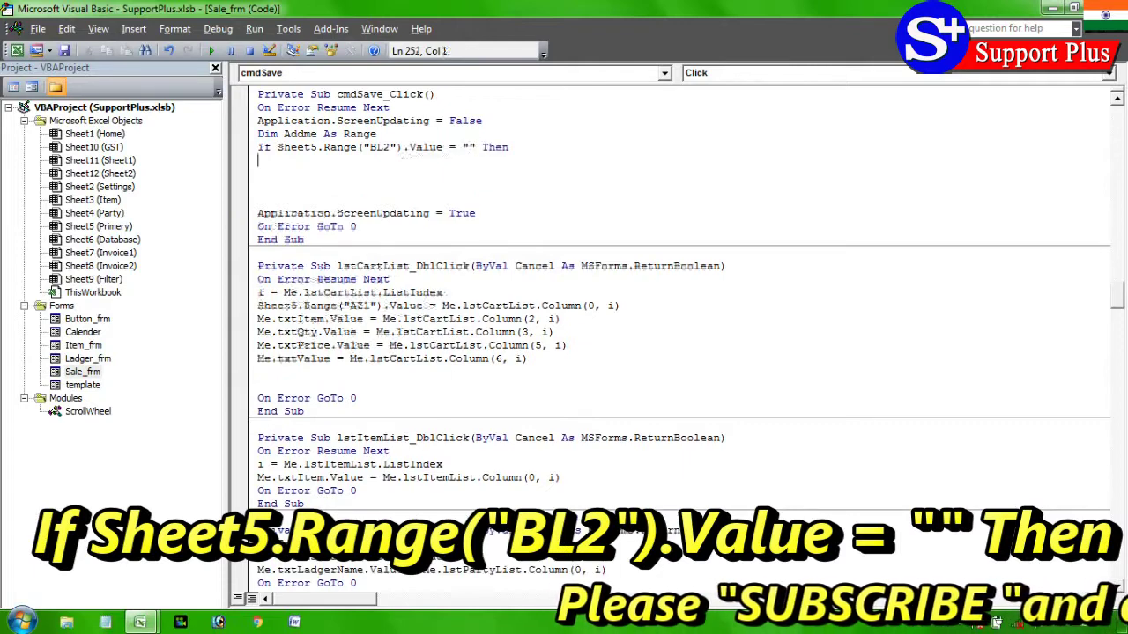
{"action": "type", "text": "exit sub"}
{"action": "key", "text": "Return"}
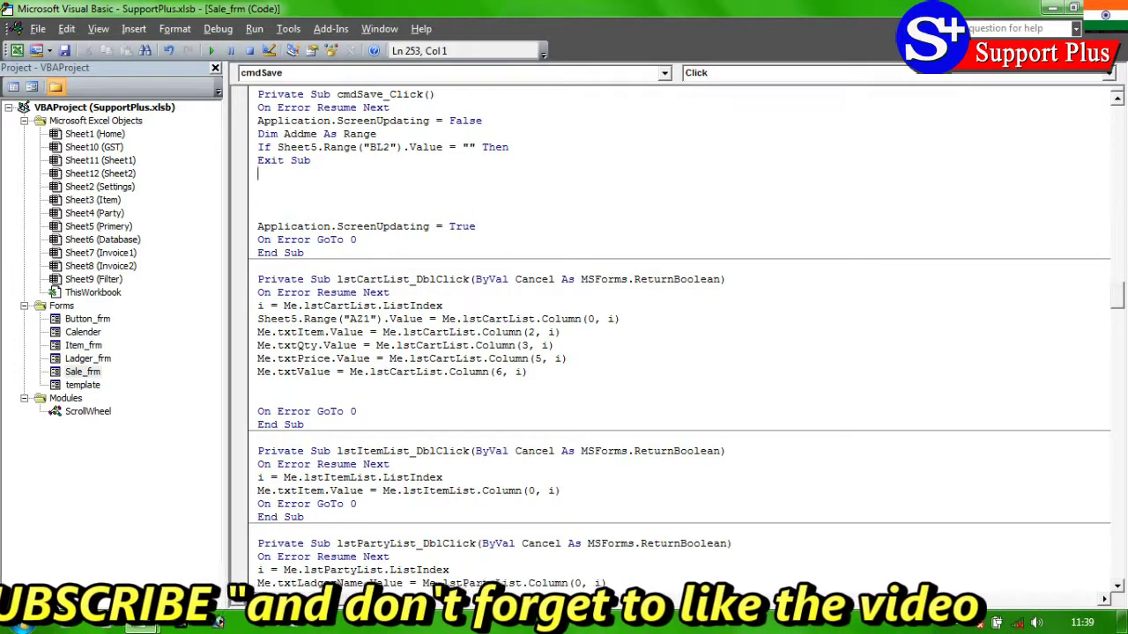
- Add an Else: line after Exit Sub, then switch back to the Primery sheet
{"action": "key", "text": "Return"}
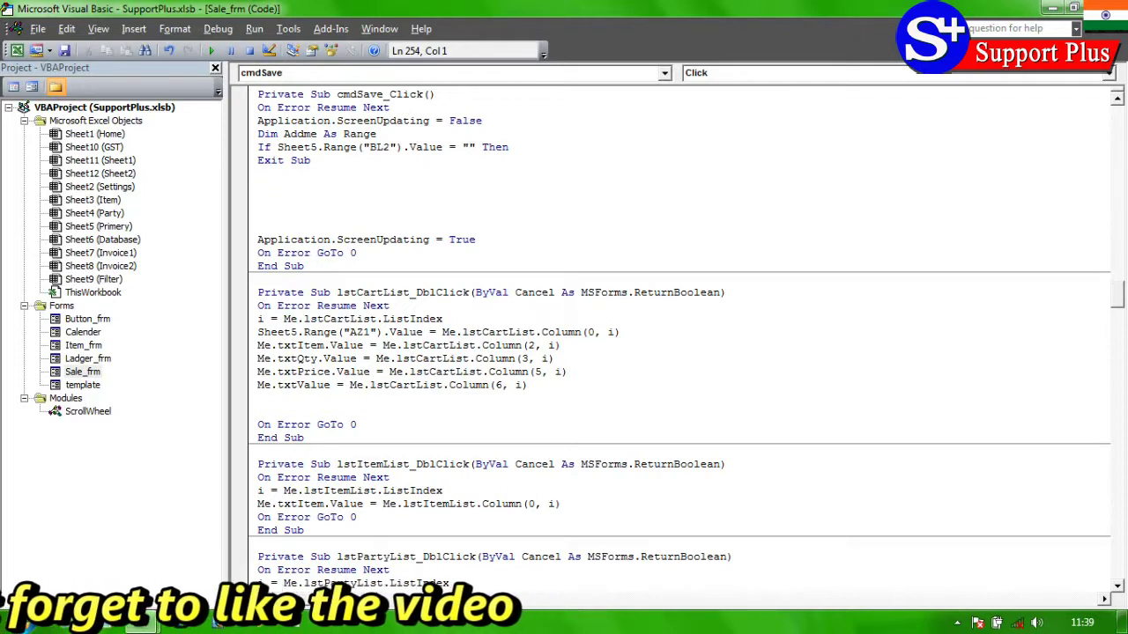
{"action": "type", "text": "else:"}
{"action": "key", "text": "Return"}
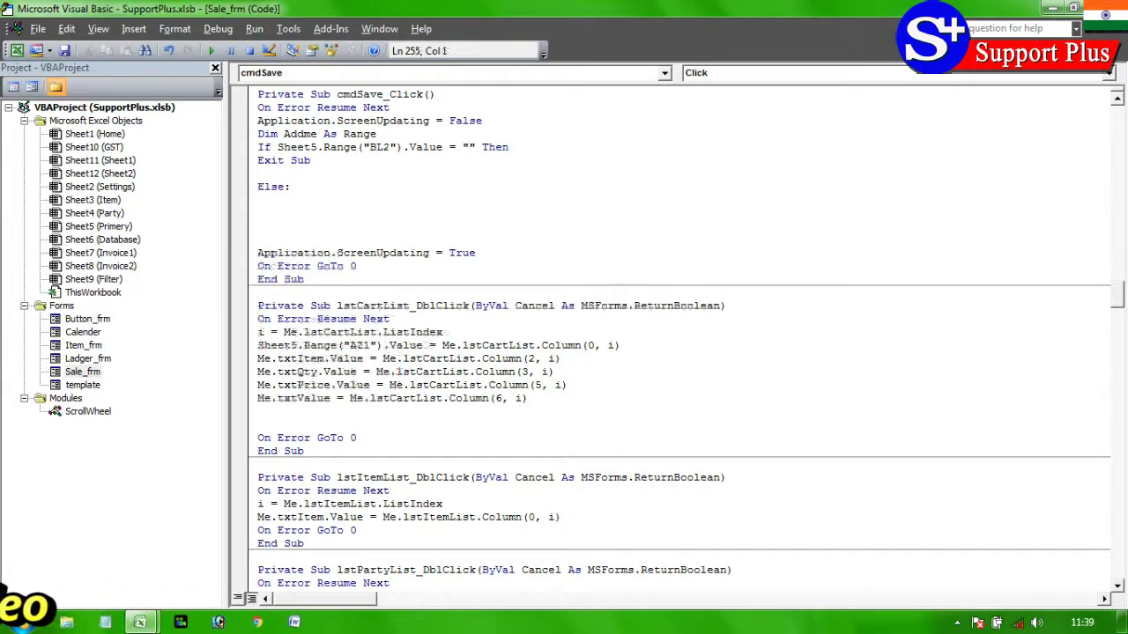
{"action": "key", "text": "Return"}
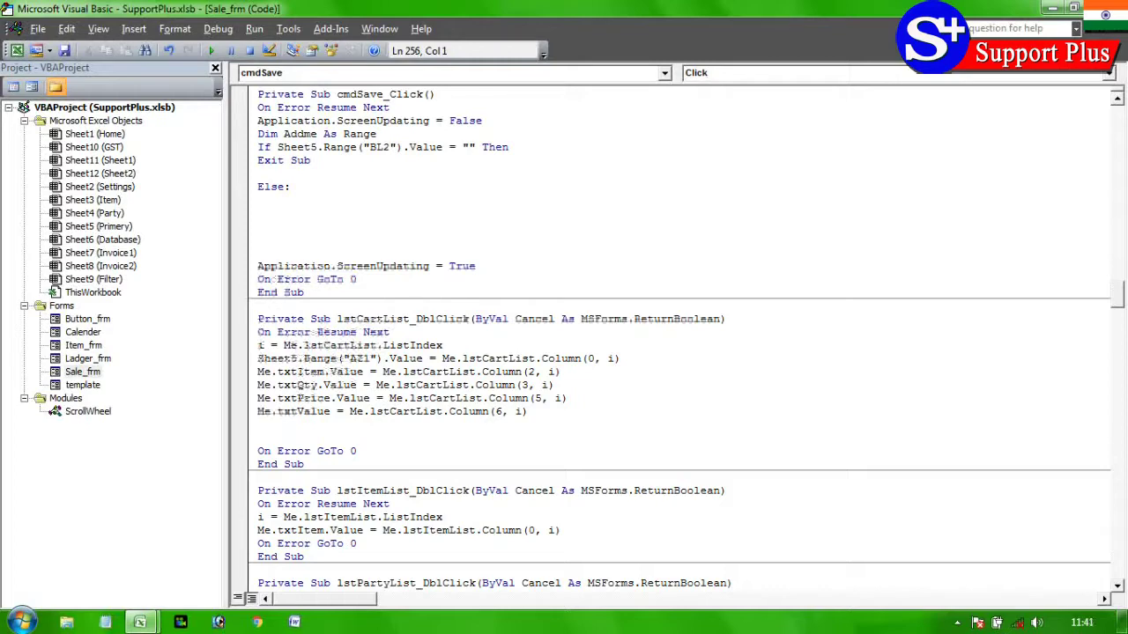
{"action": "key", "text": "alt+F11"}
{"action": "key", "text": "Left"}
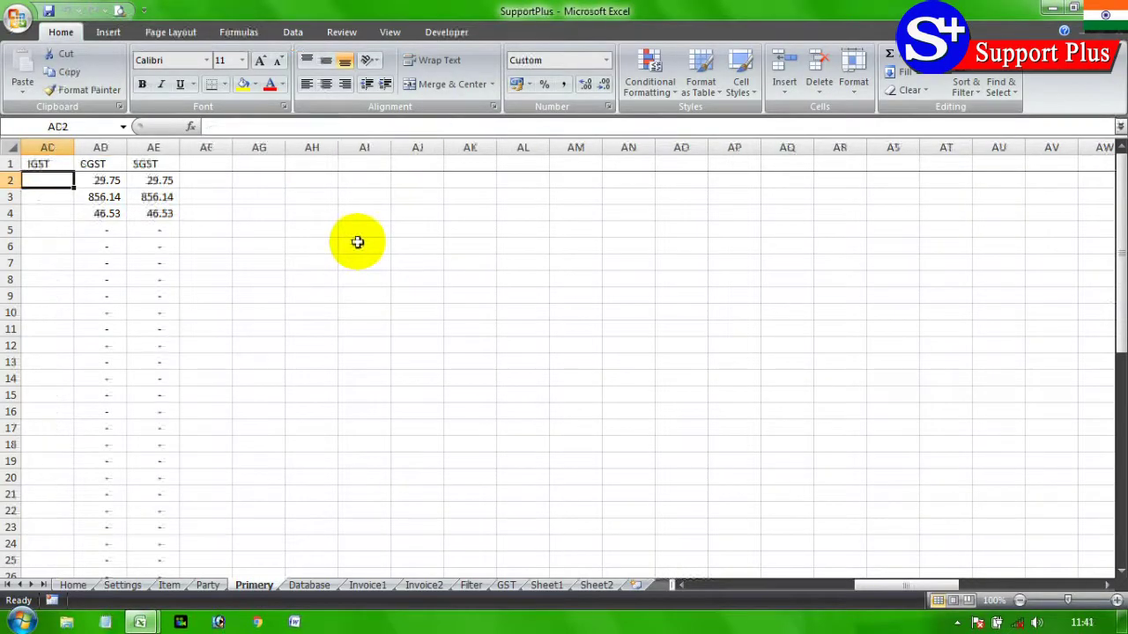
- Inspect the TransactionID formulas in A2–A4, then view the Database sheet's header row
{"action": "key", "text": "Left"}
{"action": "key", "text": "Left"}
{"action": "key", "text": "Left"}
{"action": "key", "text": "Left"}
{"action": "key", "text": "Left"}
{"action": "key", "text": "Left"}
{"action": "key", "text": "Left"}
{"action": "key", "text": "Left"}
{"action": "key", "text": "Left"}
{"action": "key", "text": "Left"}
{"action": "key", "text": "Left"}
{"action": "key", "text": "Left"}
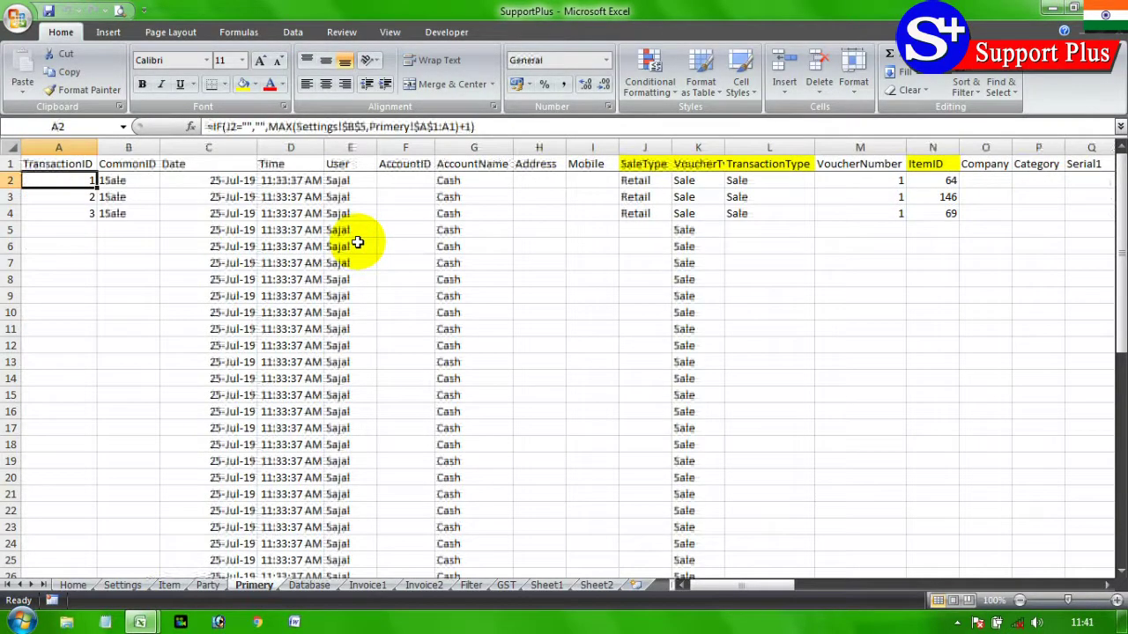
{"action": "key", "text": "Down"}
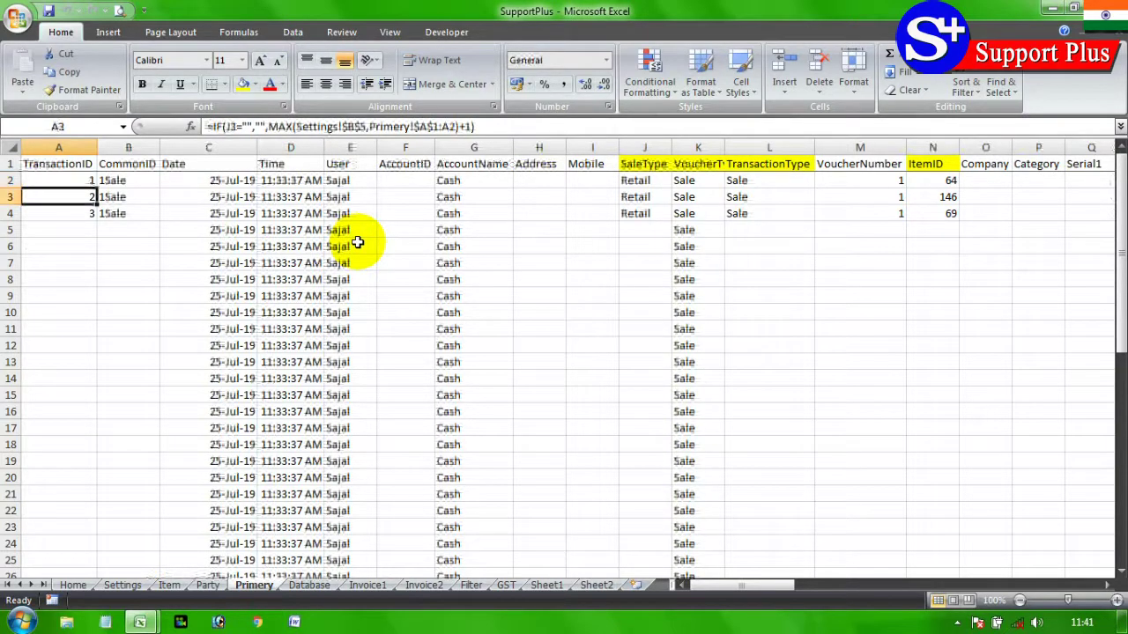
{"action": "key", "text": "Down"}
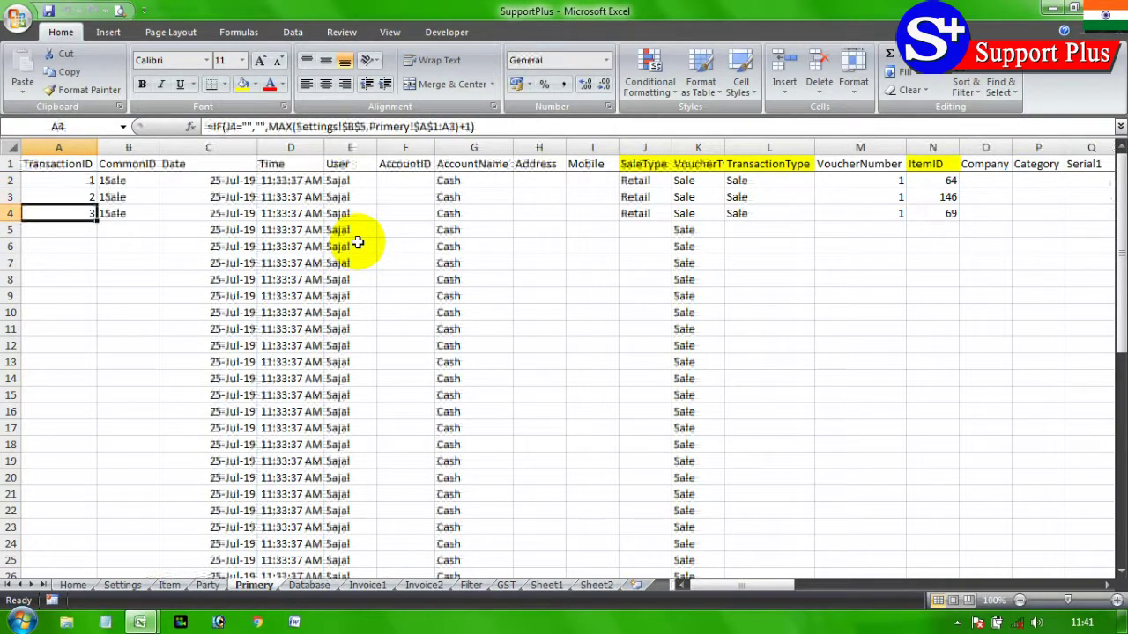
{"action": "key", "text": "Up"}
{"action": "key", "text": "Up"}
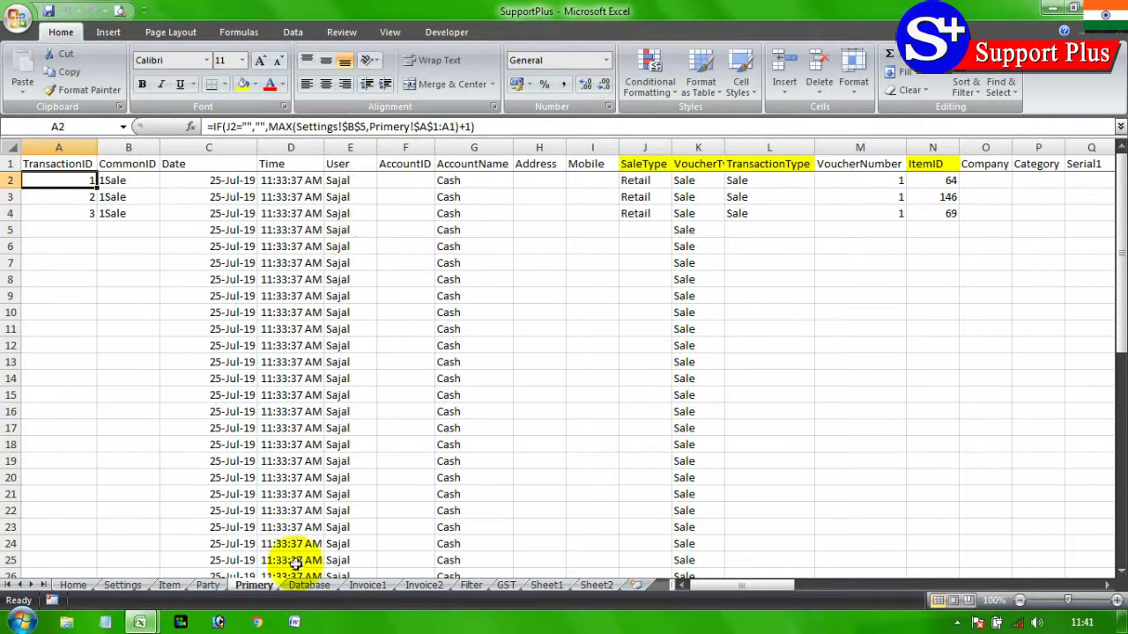
{"action": "left_click", "coordinate": [309, 585]}
{"action": "left_click", "coordinate": [203, 359]}
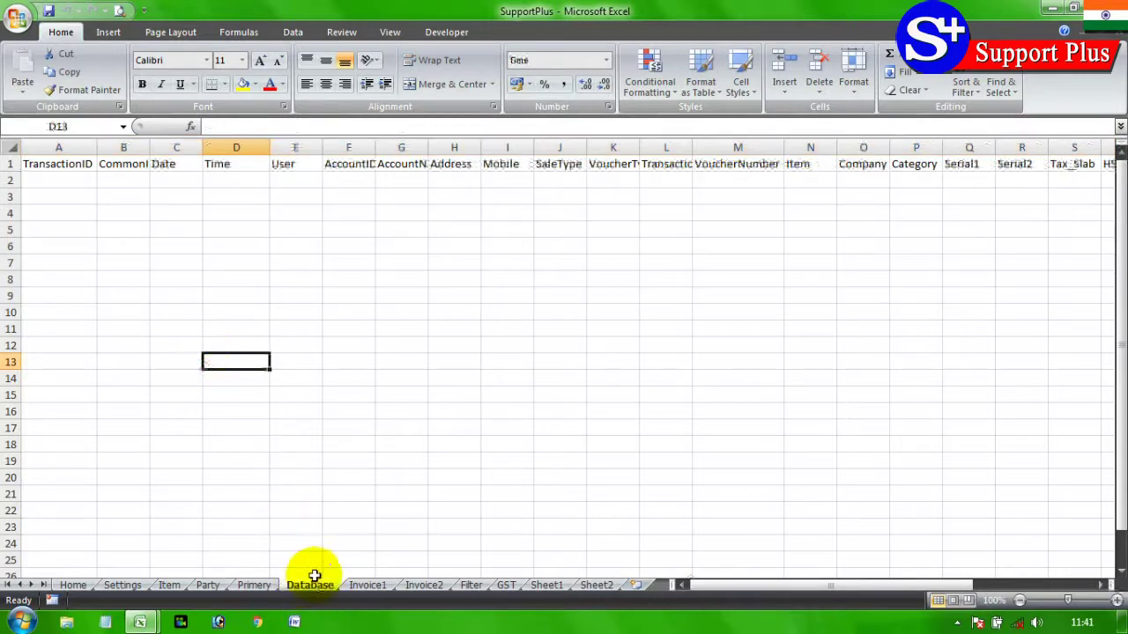
{"action": "left_click", "coordinate": [102, 169]}
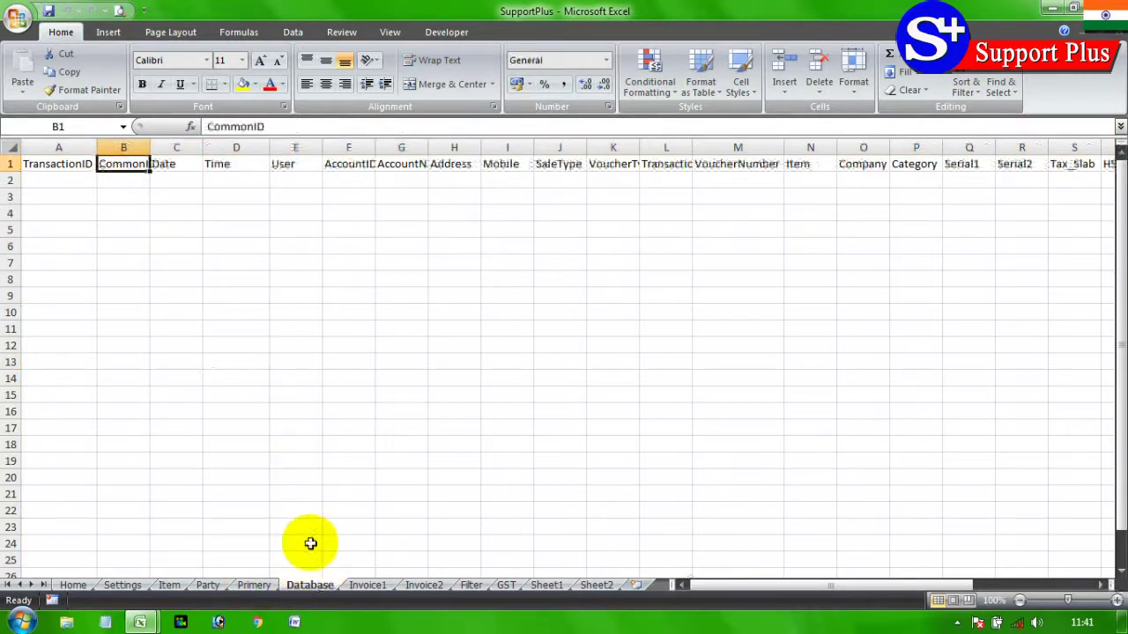
- Back on Primery, inspect the TransactionID formulas in the three sale rows and empty rows
{"action": "left_click", "coordinate": [247, 587]}
{"action": "left_click", "coordinate": [89, 228]}
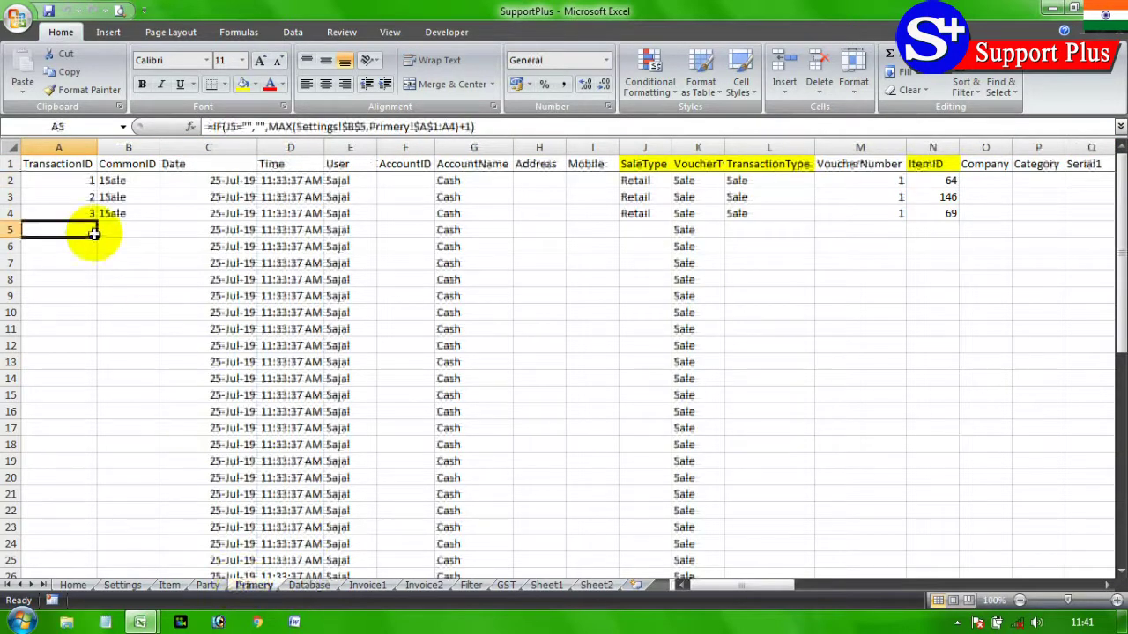
{"action": "left_click_drag", "start_coordinate": [70, 182], "coordinate": [102, 213]}
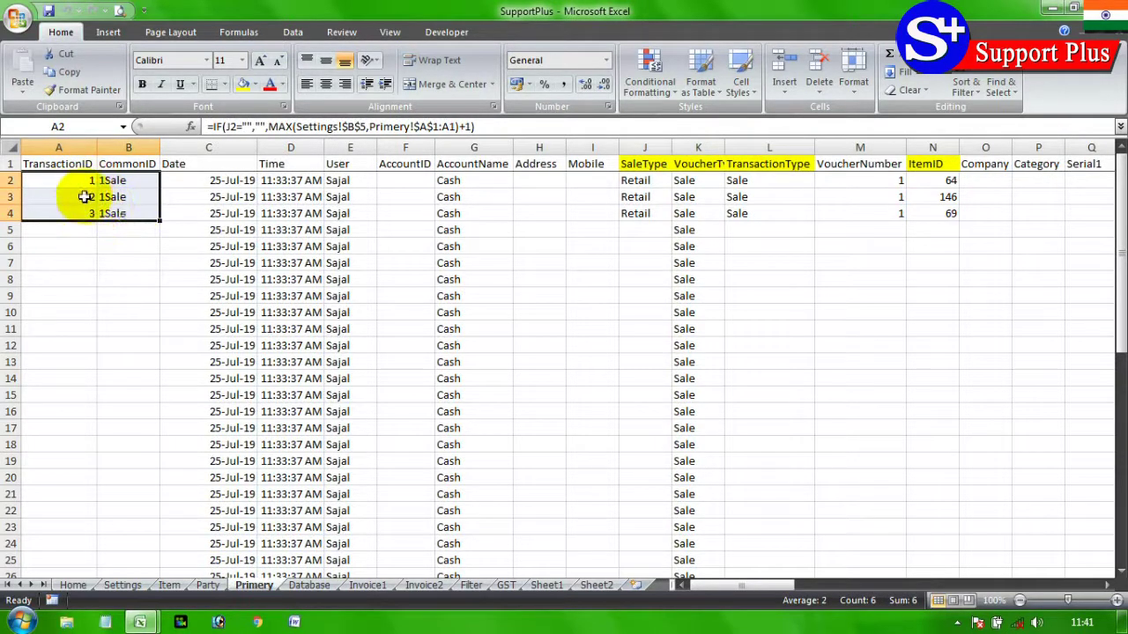
{"action": "left_click_drag", "start_coordinate": [68, 183], "coordinate": [110, 220]}
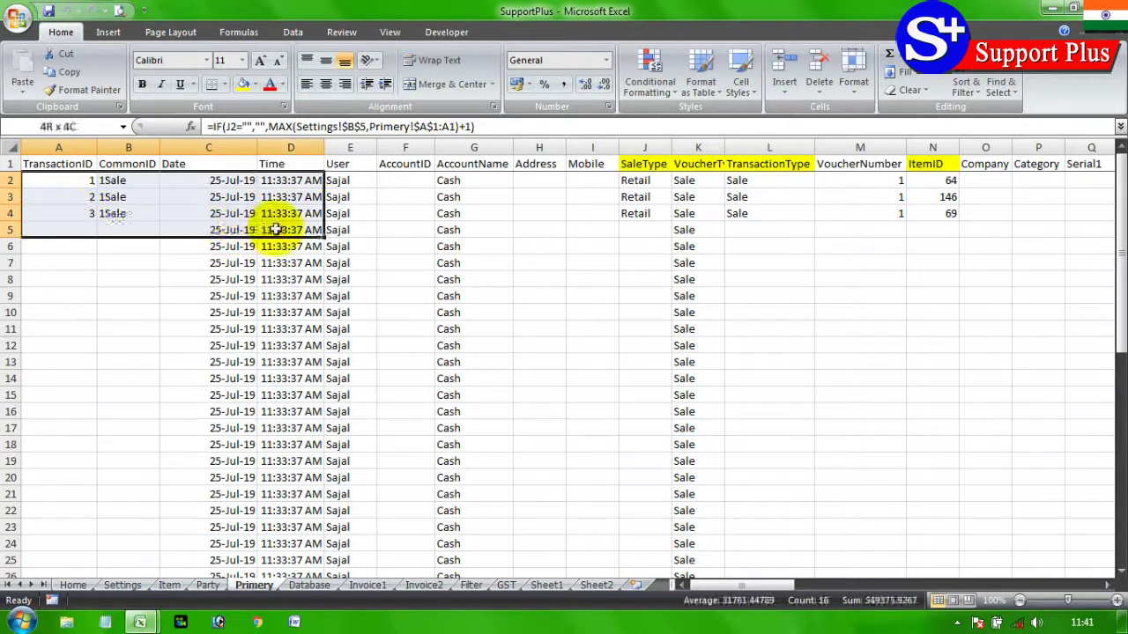
{"action": "left_click_drag", "start_coordinate": [110, 220], "coordinate": [560, 212]}
{"action": "left_click", "coordinate": [352, 242]}
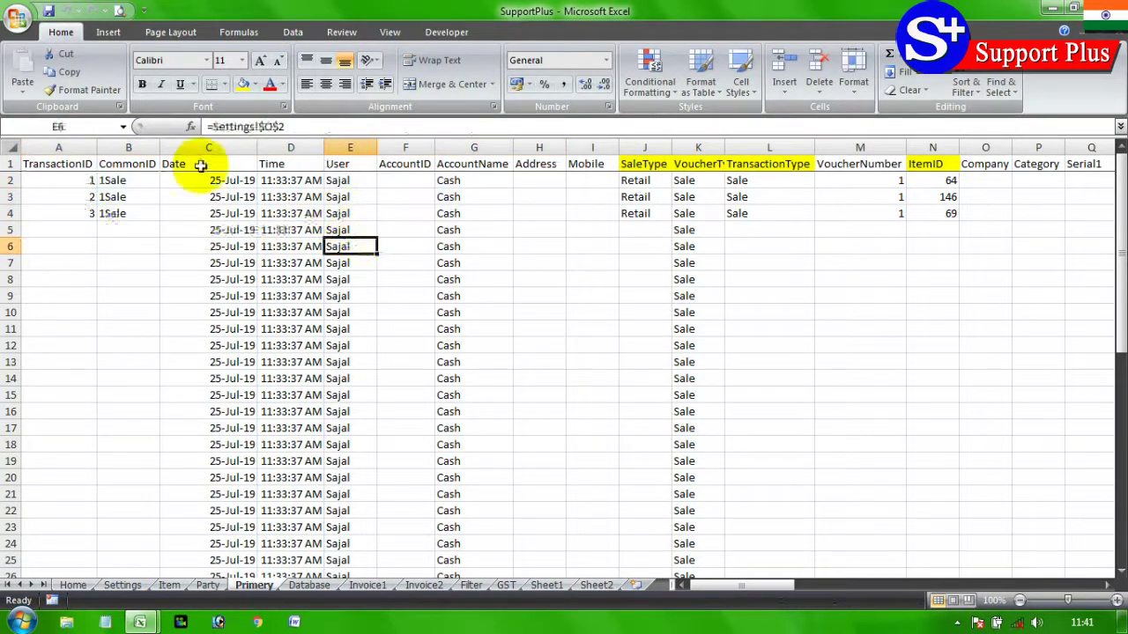
{"action": "left_click", "coordinate": [84, 179]}
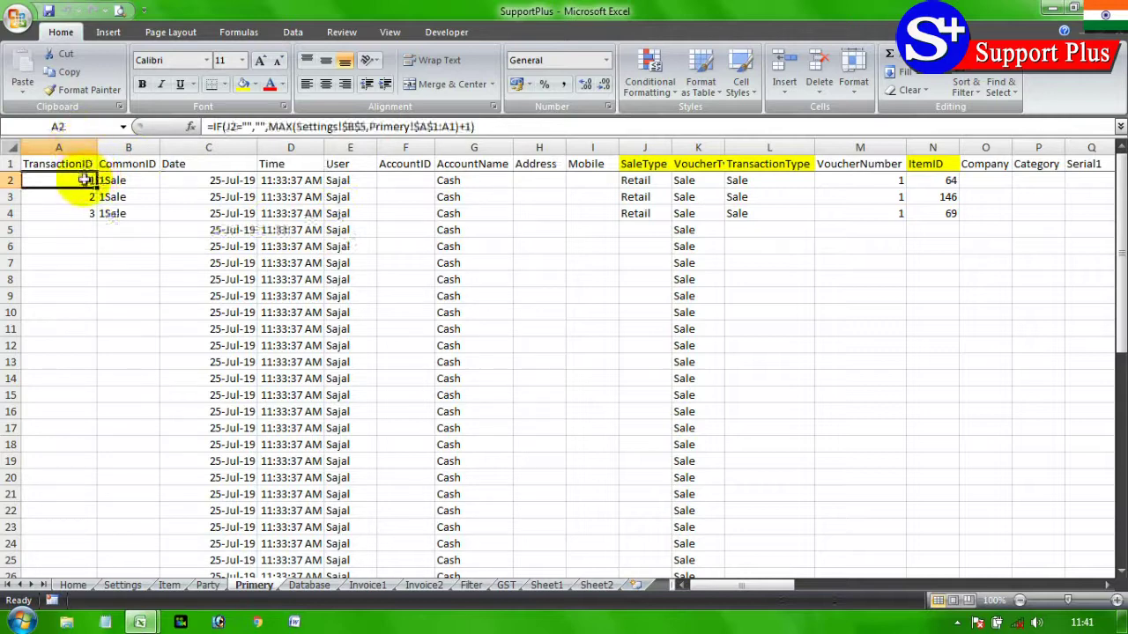
{"action": "left_click", "coordinate": [88, 196]}
{"action": "left_click", "coordinate": [88, 213]}
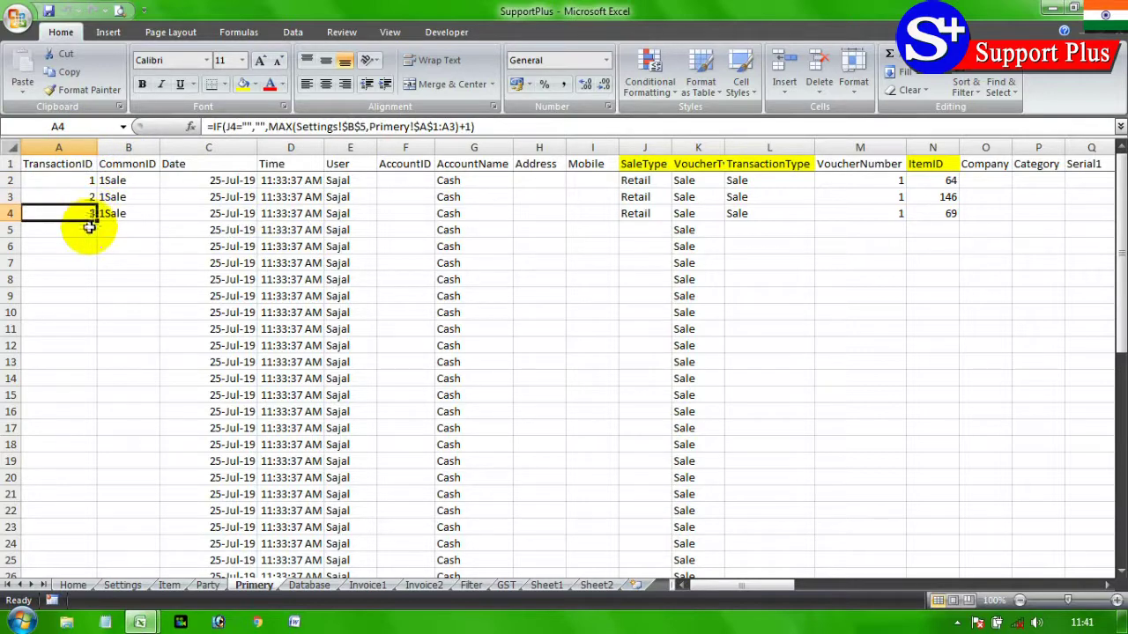
{"action": "left_click", "coordinate": [89, 230]}
{"action": "left_click", "coordinate": [85, 263]}
{"action": "left_click", "coordinate": [83, 328]}
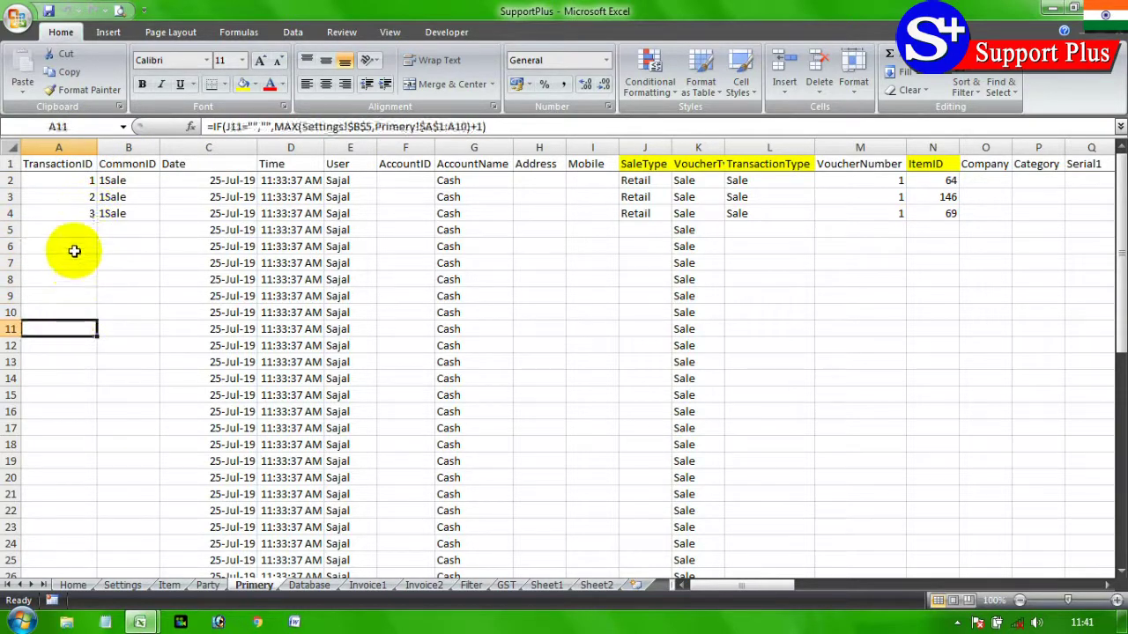
{"action": "left_click", "coordinate": [75, 218]}
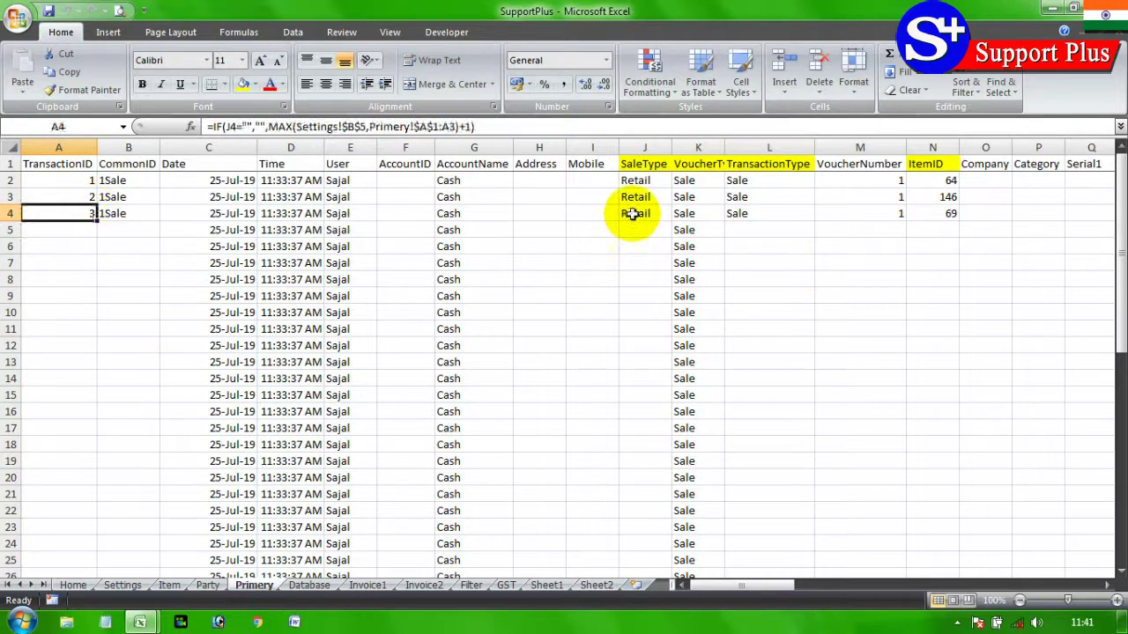
- Inspect the SaleType column, ending on the first empty cell below the Retail rows
{"action": "left_click", "coordinate": [156, 211]}
{"action": "left_click", "coordinate": [643, 146]}
{"action": "left_click", "coordinate": [661, 216]}
{"action": "left_click", "coordinate": [647, 164]}
{"action": "left_click", "coordinate": [650, 214]}
{"action": "left_click", "coordinate": [656, 229]}
{"action": "left_click", "coordinate": [650, 217]}
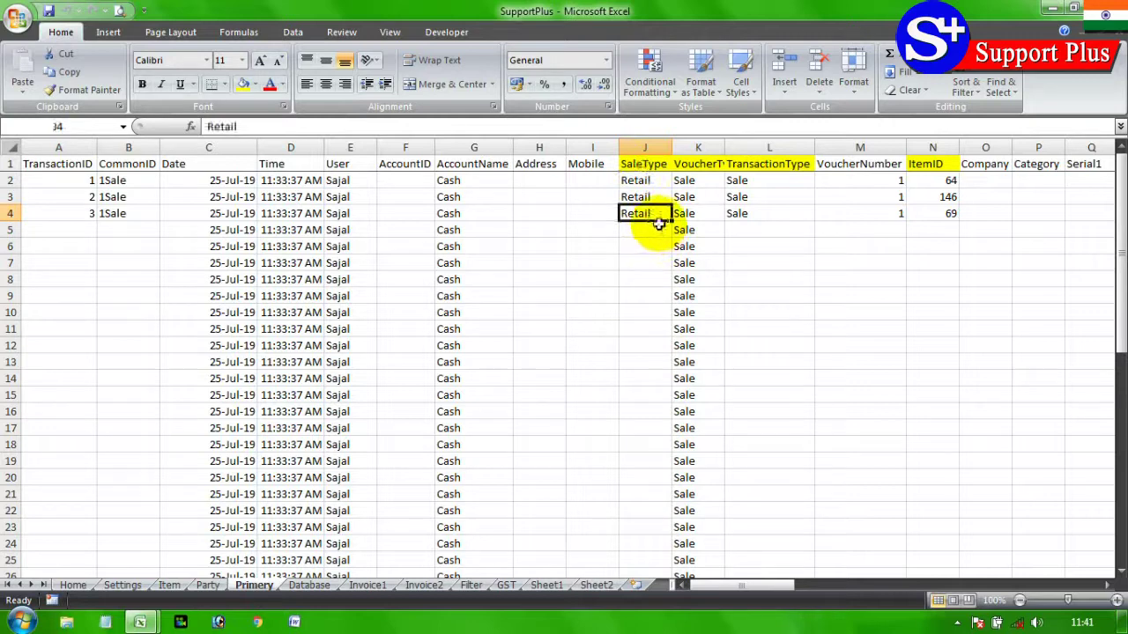
{"action": "left_click", "coordinate": [656, 230]}
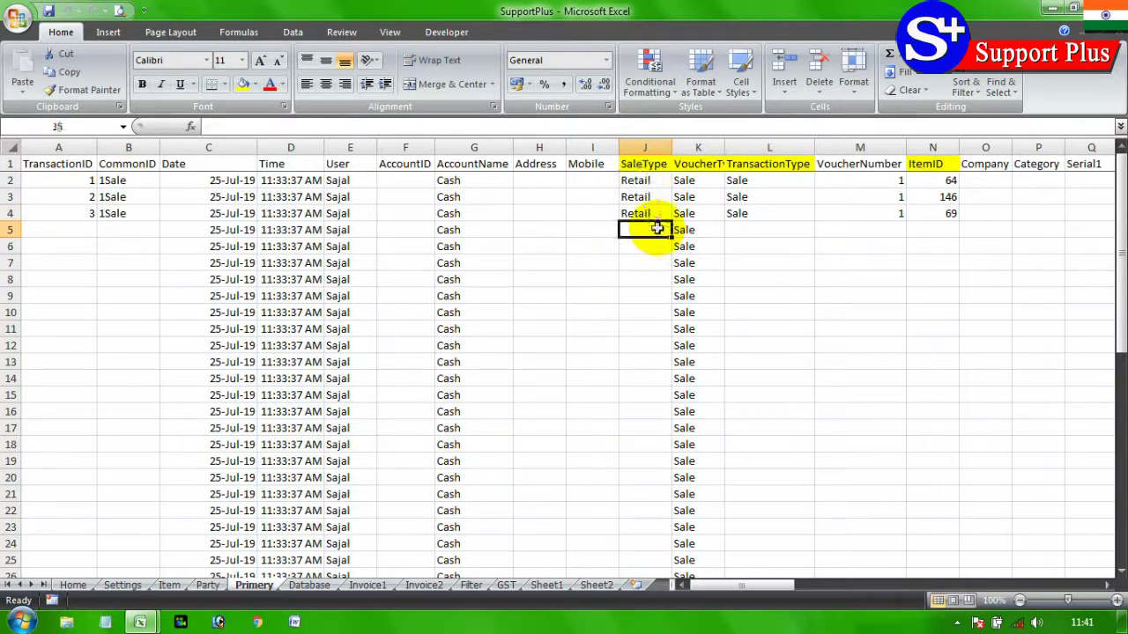
- Check the Retail SaleType entries and the Outword quantity formulas in row 2 and an empty row
{"action": "left_click", "coordinate": [656, 143]}
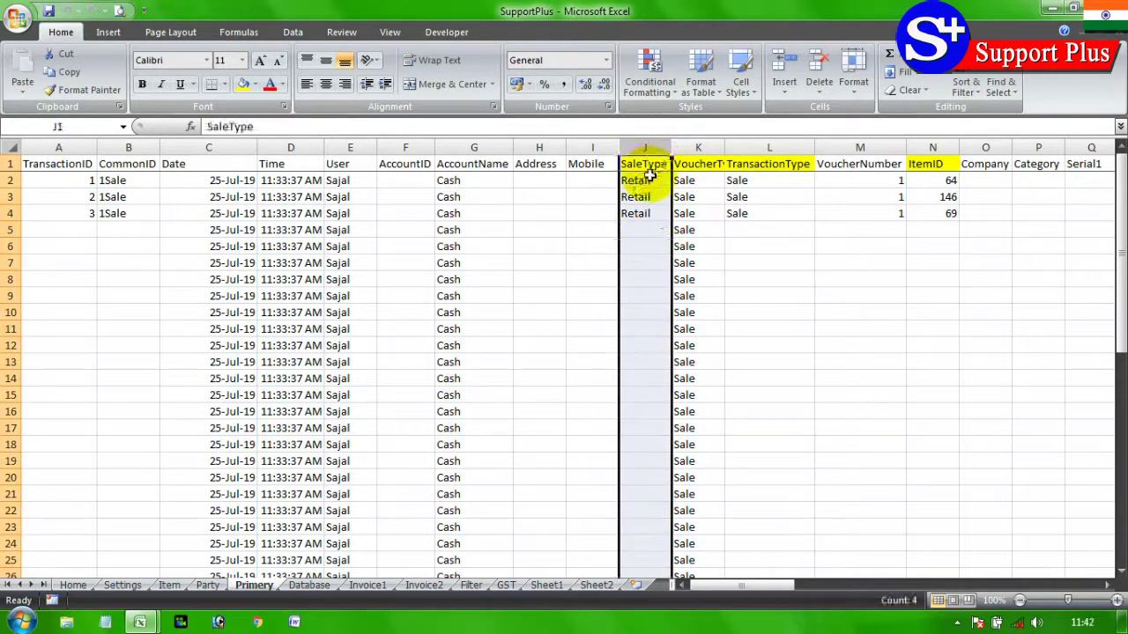
{"action": "left_click", "coordinate": [650, 180]}
{"action": "left_click", "coordinate": [650, 213]}
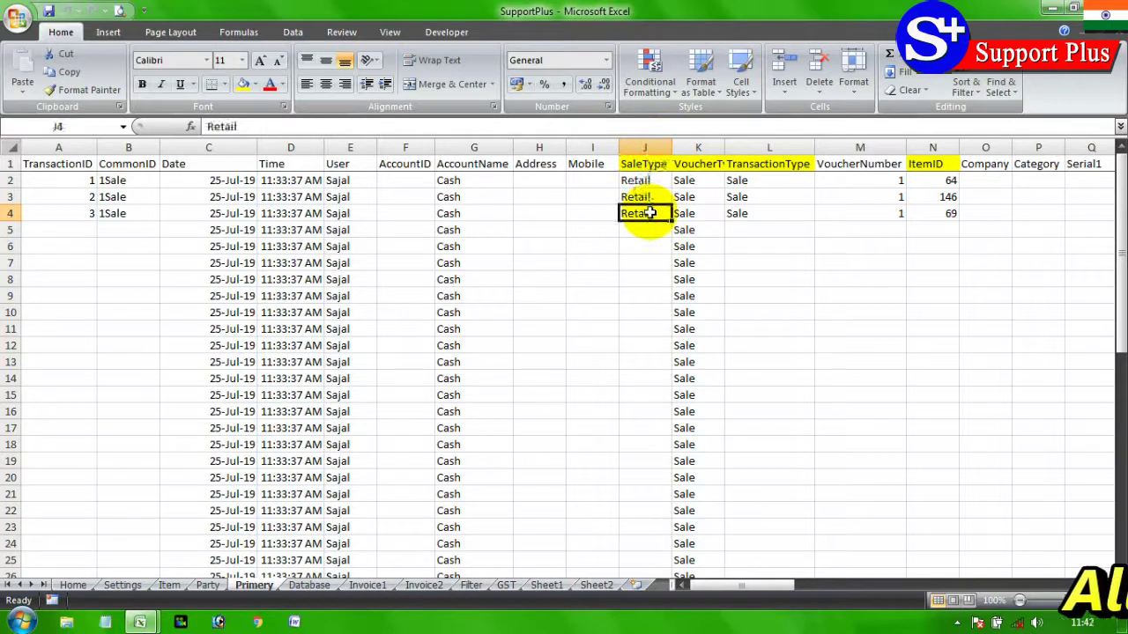
{"action": "left_click", "coordinate": [59, 183]}
{"action": "key", "text": "Right"}
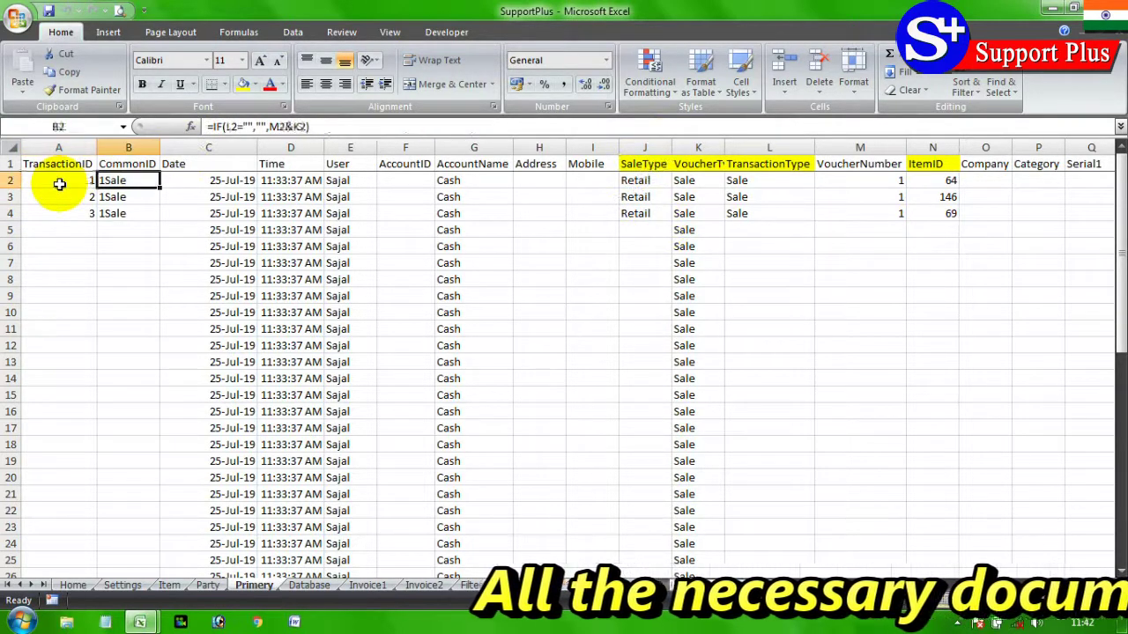
{"action": "key", "text": "Right"}
{"action": "key", "text": "Right"}
{"action": "key", "text": "Right"}
{"action": "key", "text": "Right"}
{"action": "key", "text": "Right"}
{"action": "key", "text": "Right"}
{"action": "key", "text": "Right"}
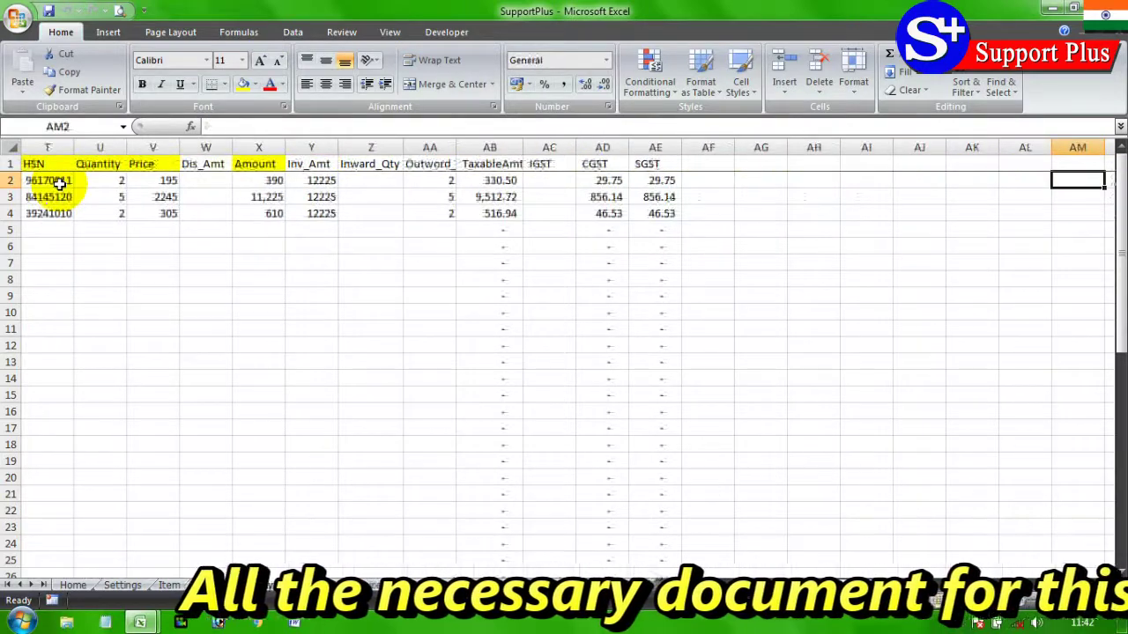
{"action": "left_click", "coordinate": [428, 179]}
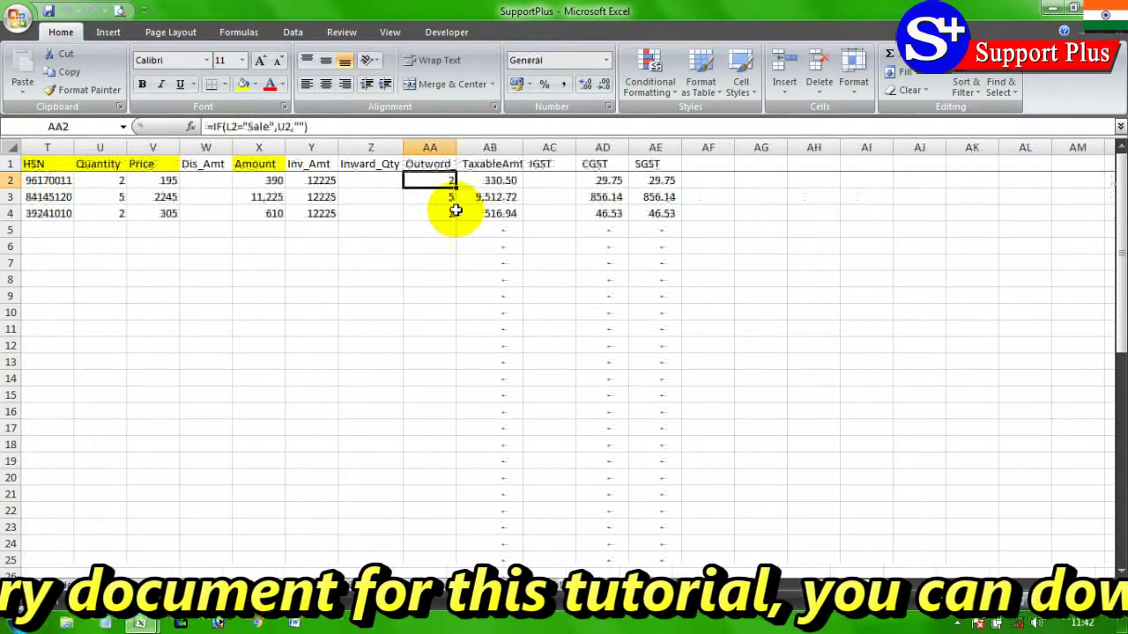
{"action": "left_click", "coordinate": [423, 559]}
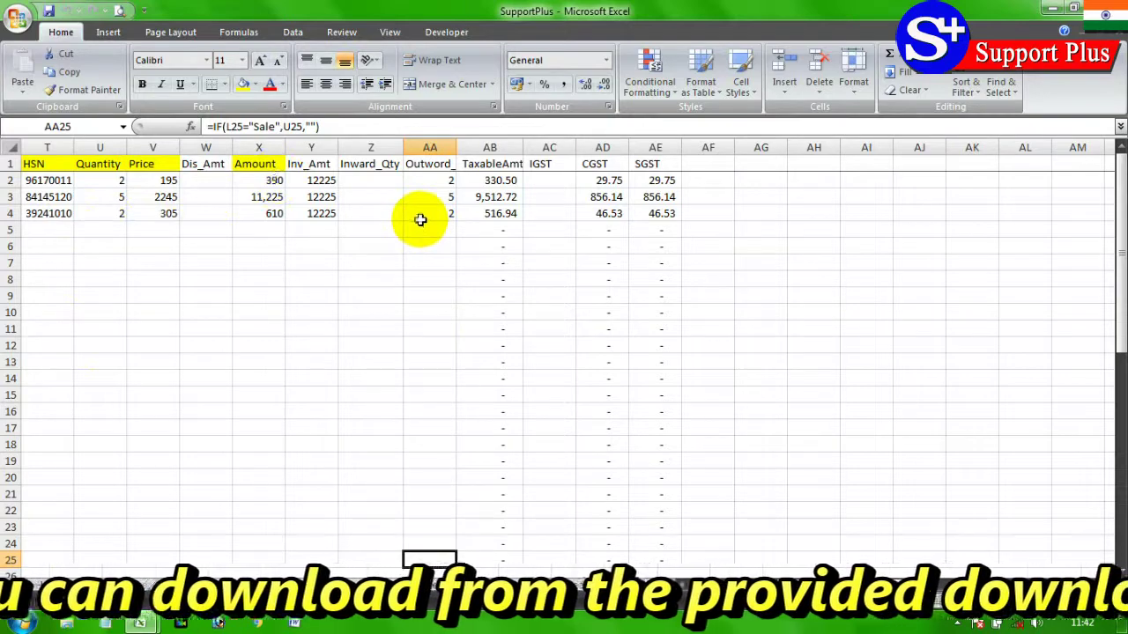
- Glance at the Database sheet, then review Primery's Inv_Amt, Outword and Quantity cells
{"action": "left_click", "coordinate": [293, 582]}
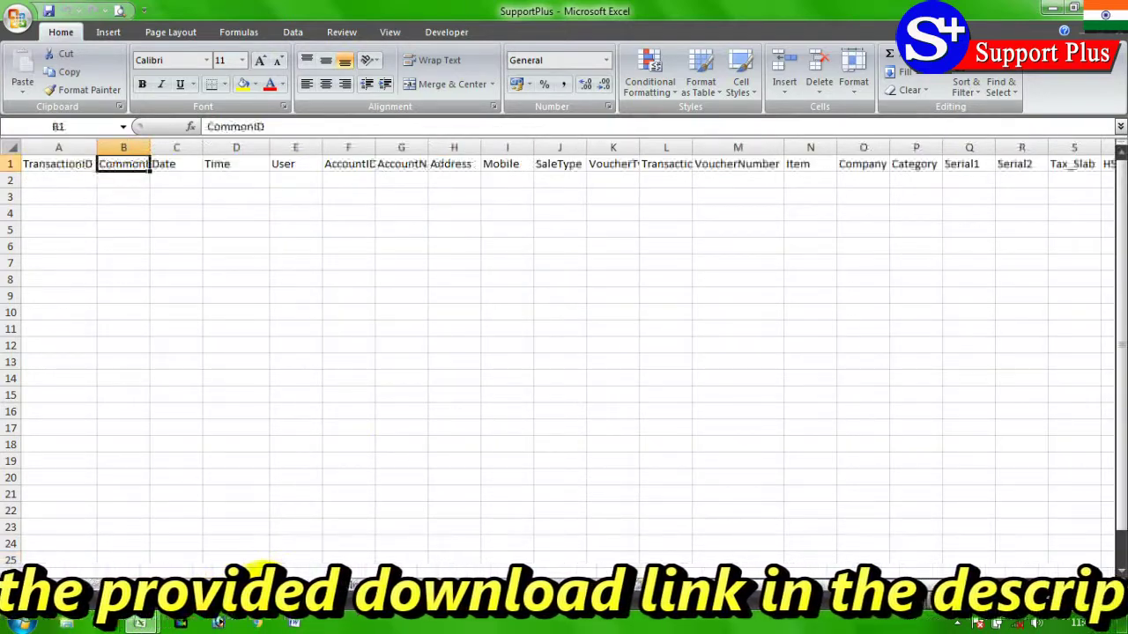
{"action": "left_click", "coordinate": [256, 584]}
{"action": "left_click", "coordinate": [300, 199]}
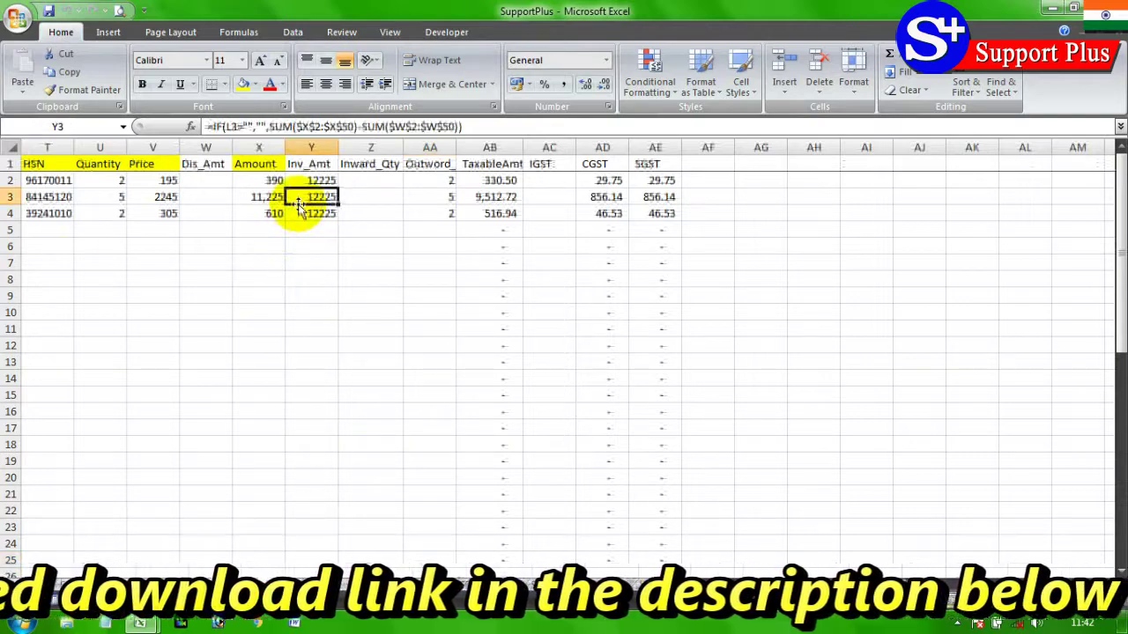
{"action": "key", "text": "Left"}
{"action": "key", "text": "Left"}
{"action": "key", "text": "Left"}
{"action": "key", "text": "Left"}
{"action": "key", "text": "Left"}
{"action": "key", "text": "Left"}
{"action": "key", "text": "Left"}
{"action": "key", "text": "Left"}
{"action": "key", "text": "Left"}
{"action": "key", "text": "Left"}
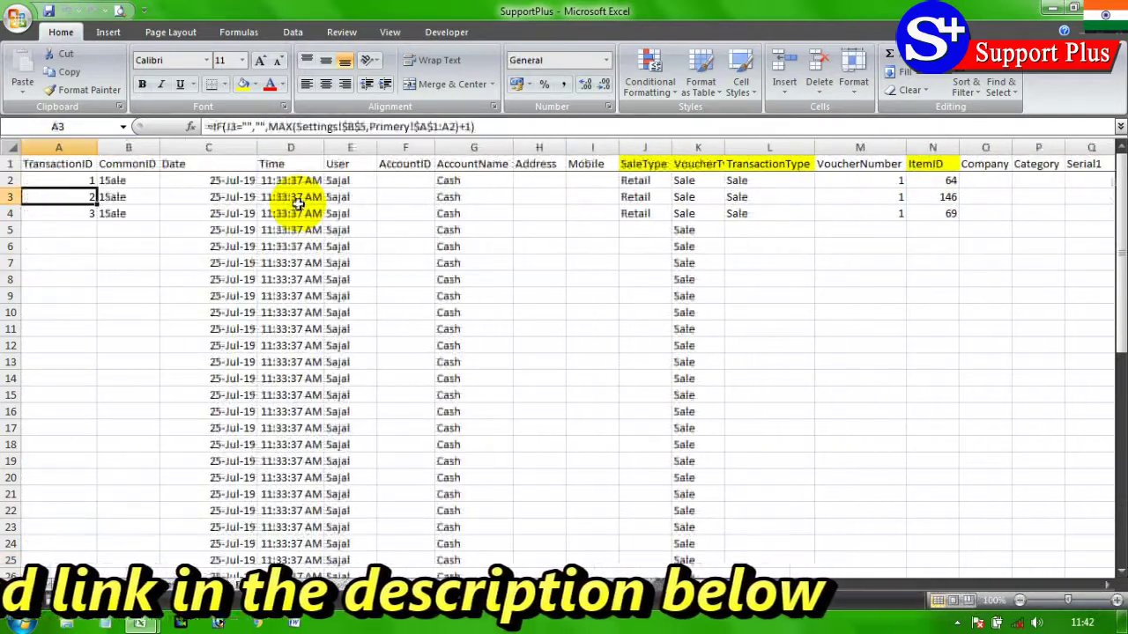
{"action": "left_click", "coordinate": [88, 179]}
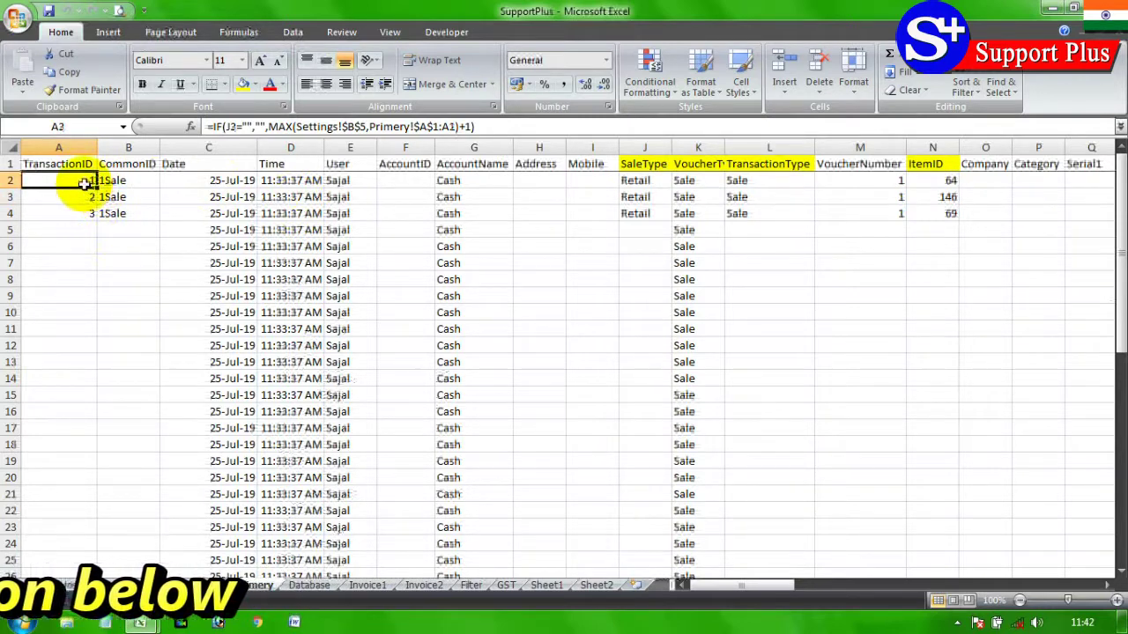
{"action": "left_click", "coordinate": [964, 183]}
{"action": "key", "text": "Right"}
{"action": "key", "text": "Right"}
{"action": "key", "text": "Right"}
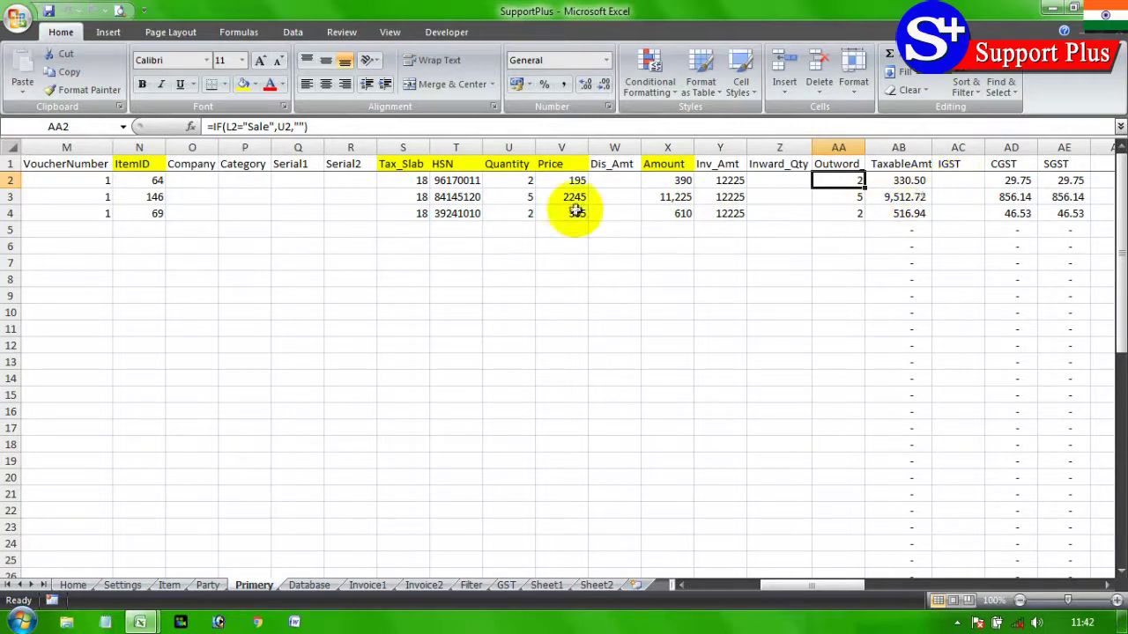
{"action": "left_click", "coordinate": [490, 183]}
{"action": "key", "text": "Left"}
{"action": "key", "text": "Left"}
{"action": "key", "text": "Left"}
{"action": "key", "text": "Left"}
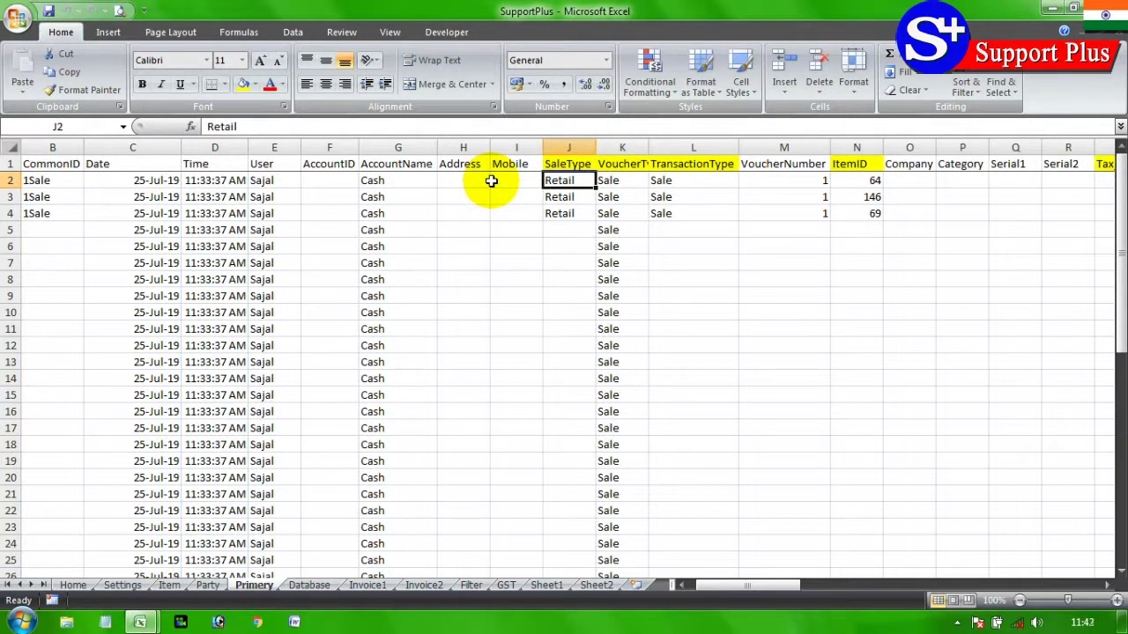
{"action": "key", "text": "alt+F11"}
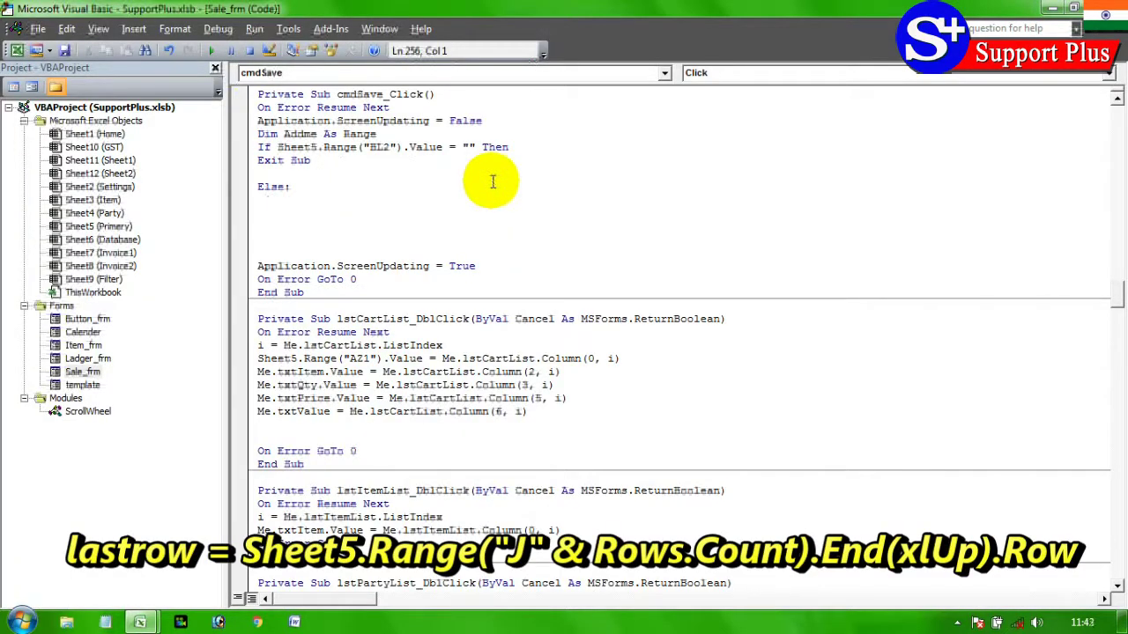
- Write lastrow = Sheet5.Range("J" & Rows.Count).End(xlUp).Row, completing members with IntelliSense
{"action": "type", "text": "lastrow="}
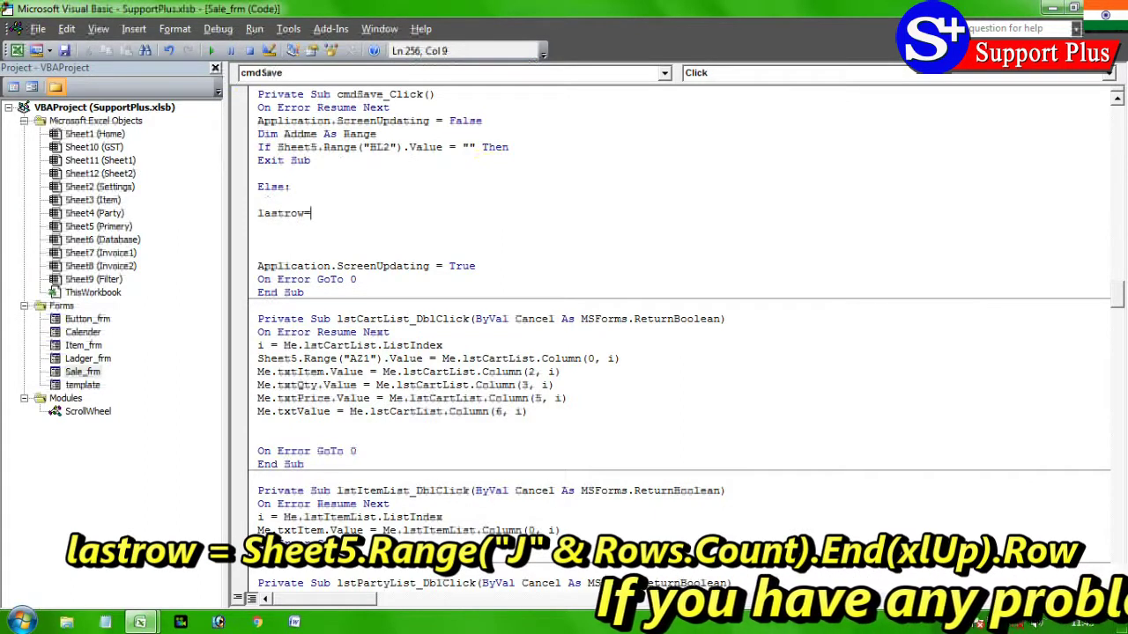
{"action": "type", "text": "sheet5."}
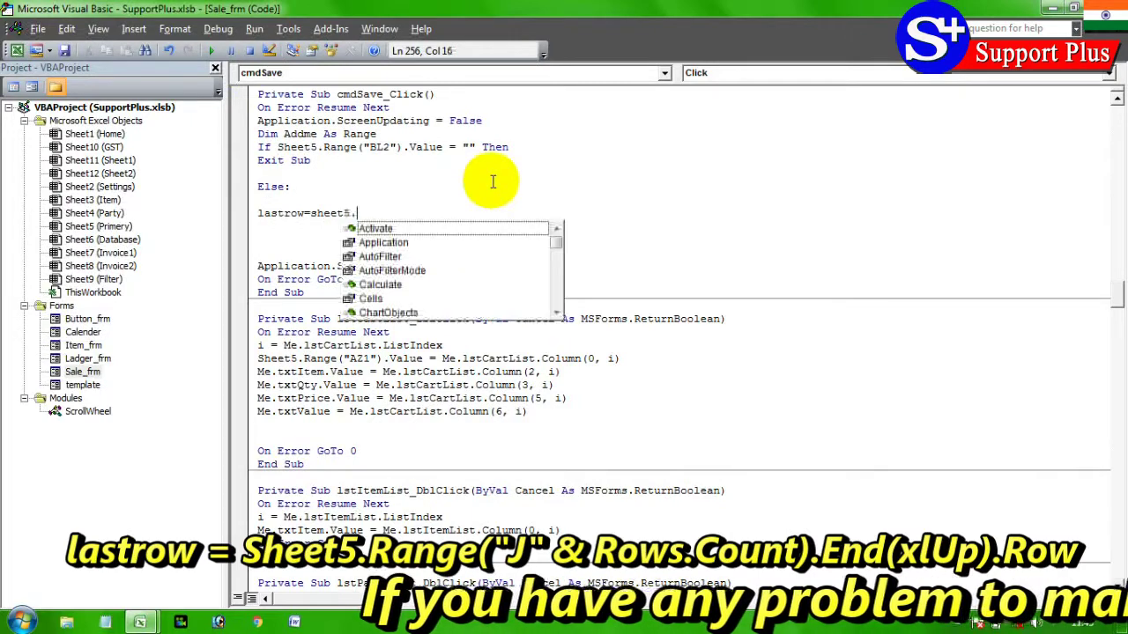
{"action": "type", "text": "range"}
{"action": "left_click", "coordinate": [493, 181]}
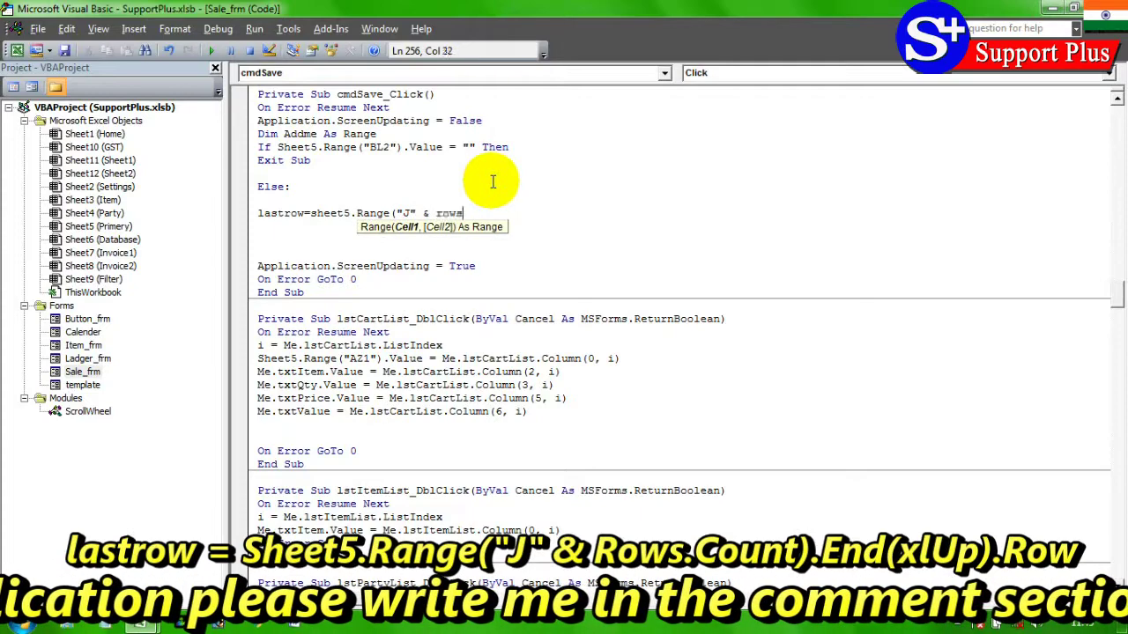
{"action": "type", "text": ".count"}
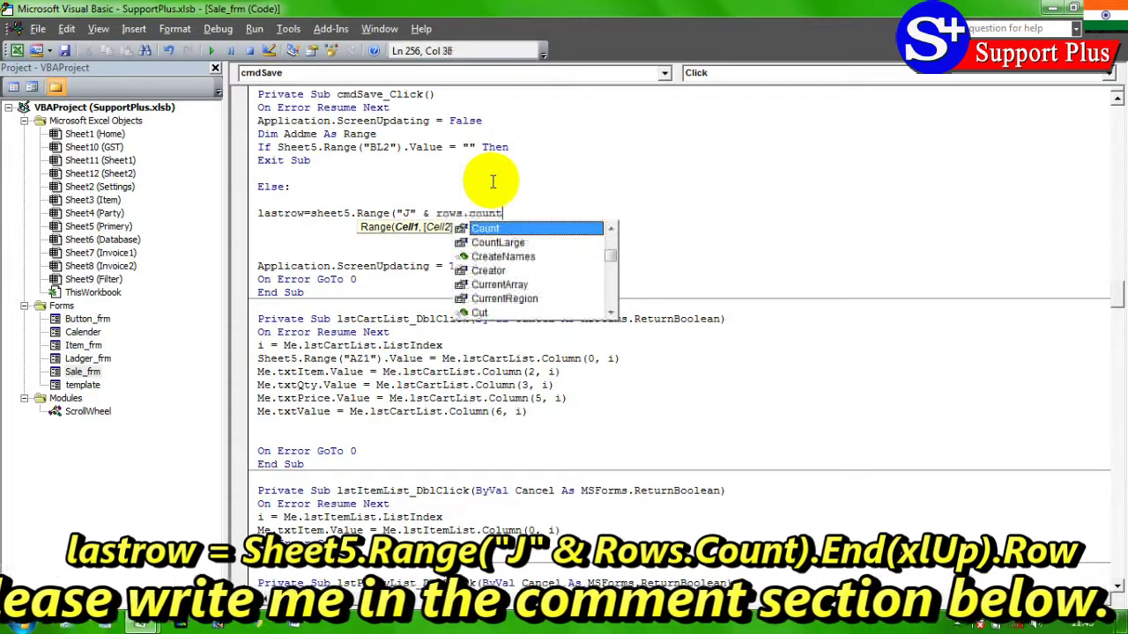
{"action": "key", "text": "Tab"}
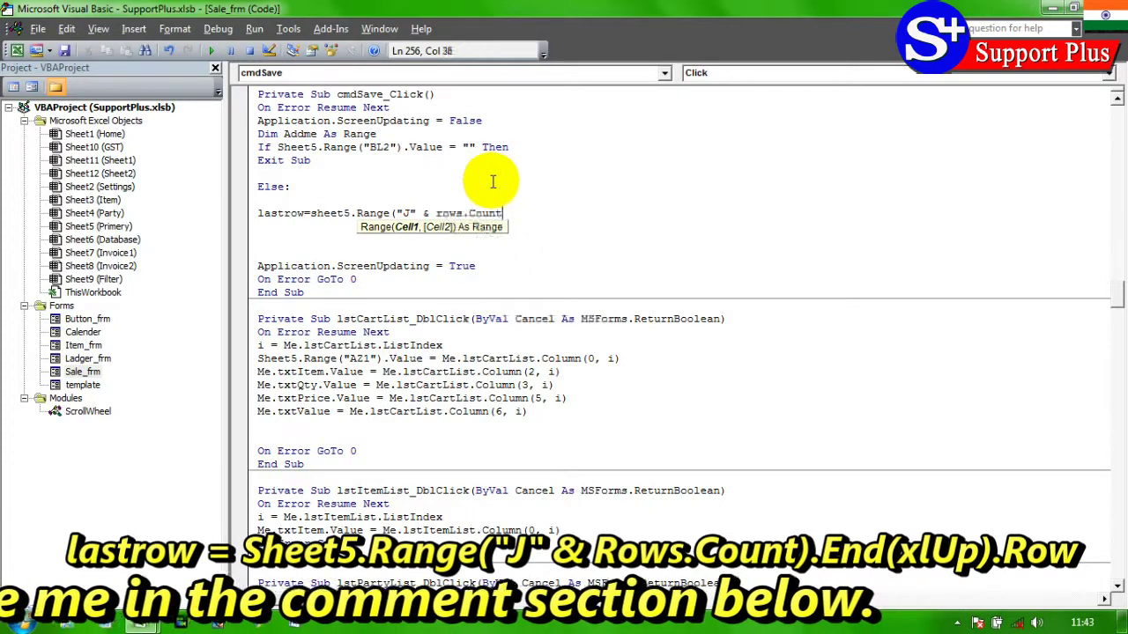
{"action": "type", "text": ")."}
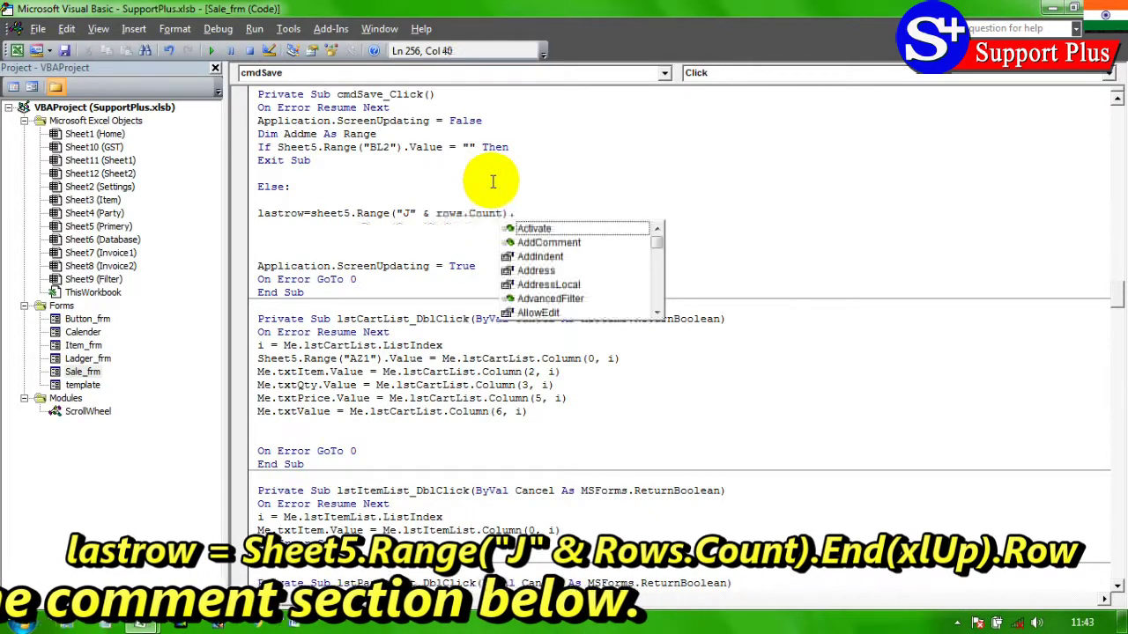
{"action": "type", "text": "end"}
{"action": "left_click", "coordinate": [493, 181]}
{"action": "type", "text": "("}
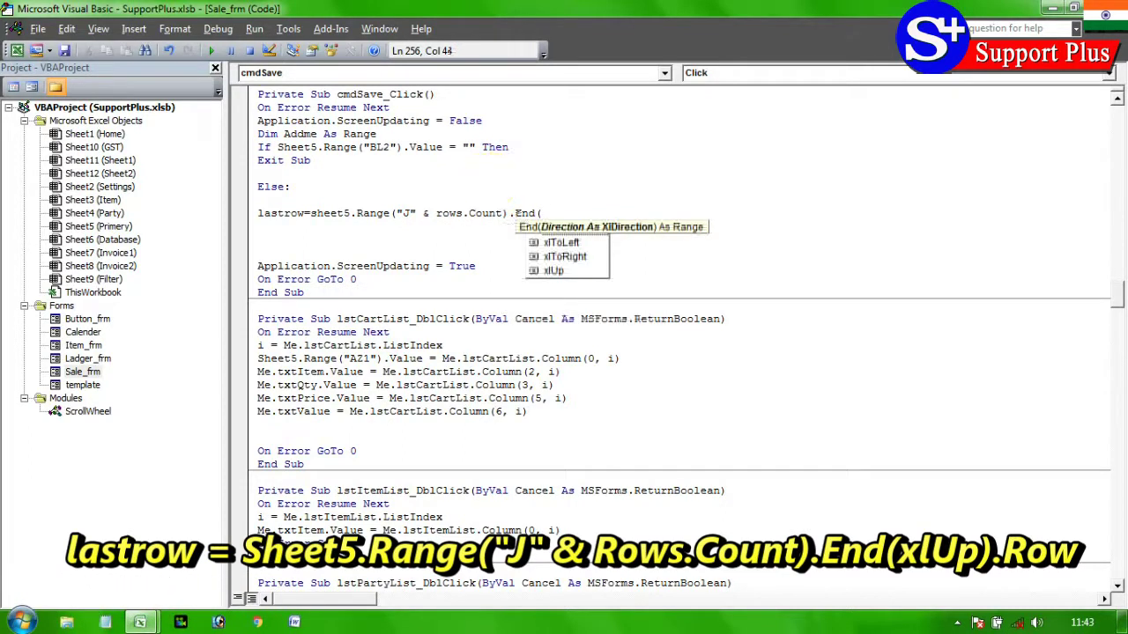
{"action": "type", "text": "xlu"}
{"action": "key", "text": "Tab"}
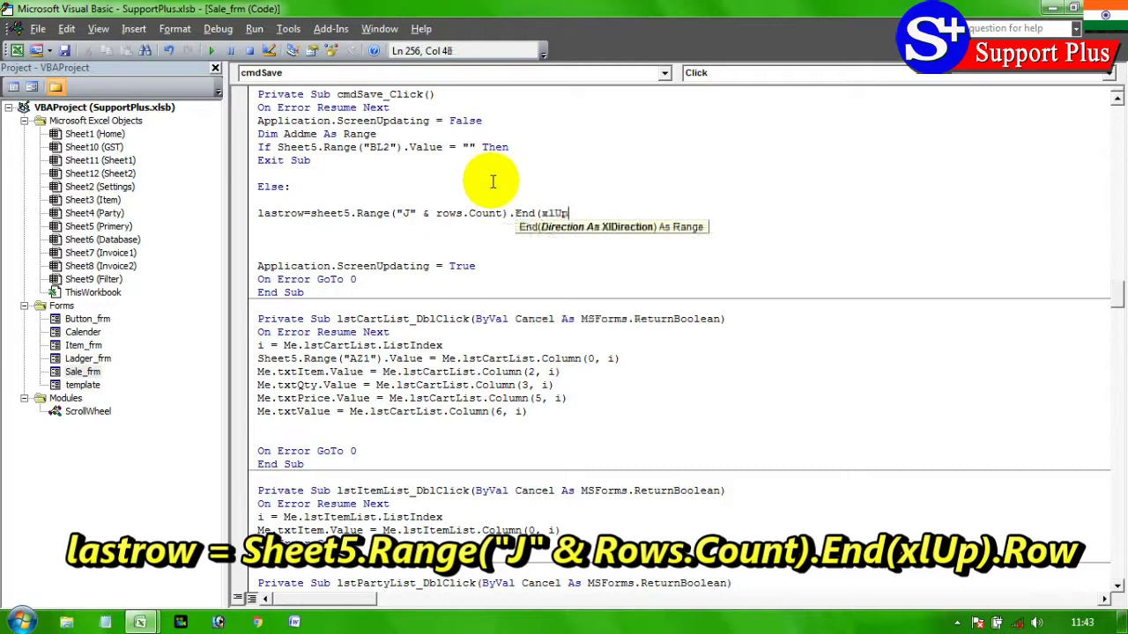
{"action": "type", "text": ")."}
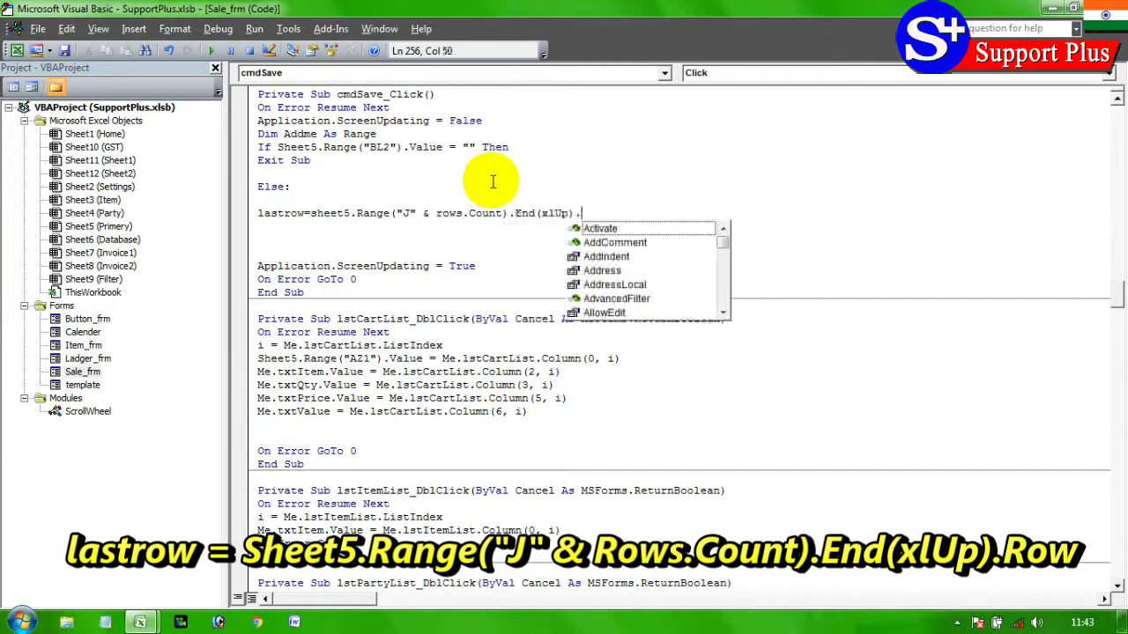
{"action": "type", "text": "row"}
{"action": "key", "text": "Tab"}
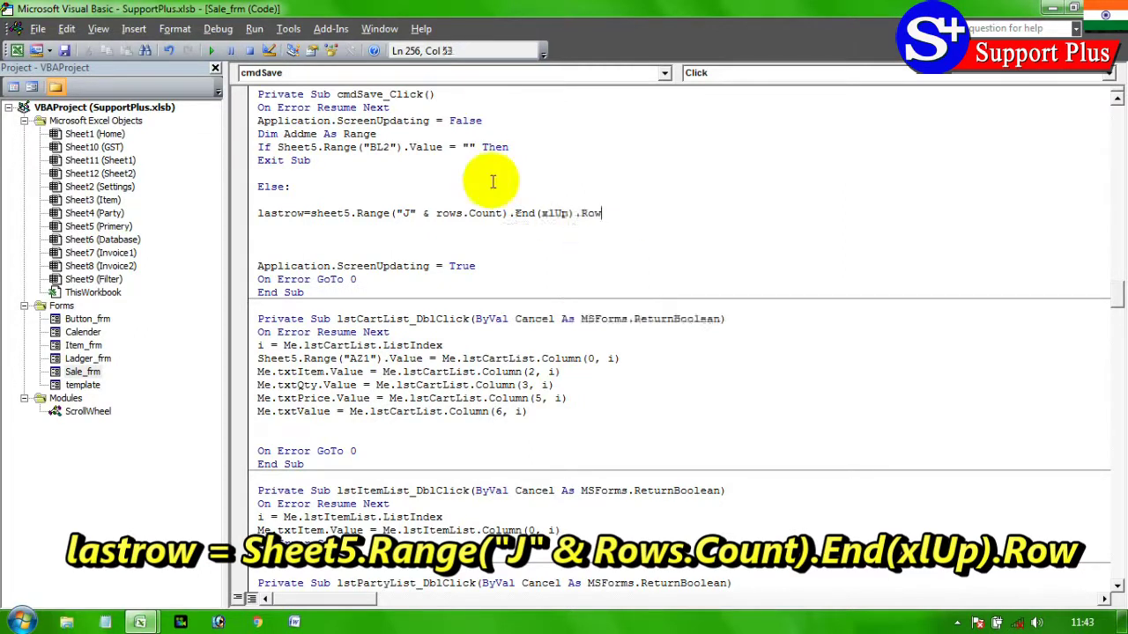
{"action": "key", "text": "Return"}
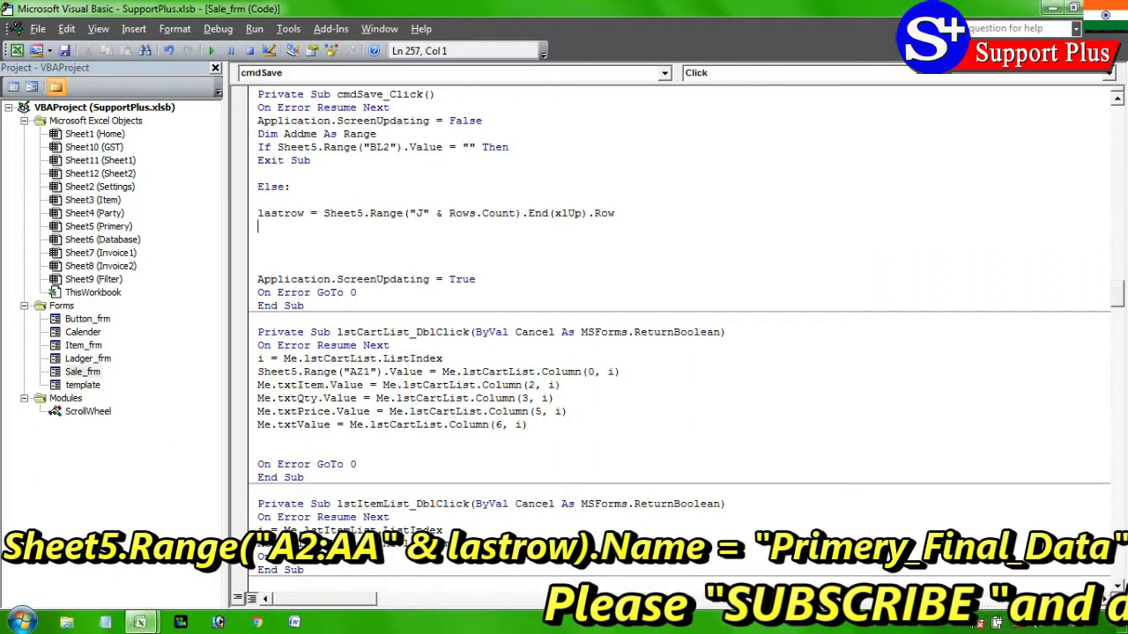
- Add the line Sheet5.Range("A2:AA" & lastrow).Name = "Primery_Final_Data" below lastrow
{"action": "type", "text": "sheet5"}
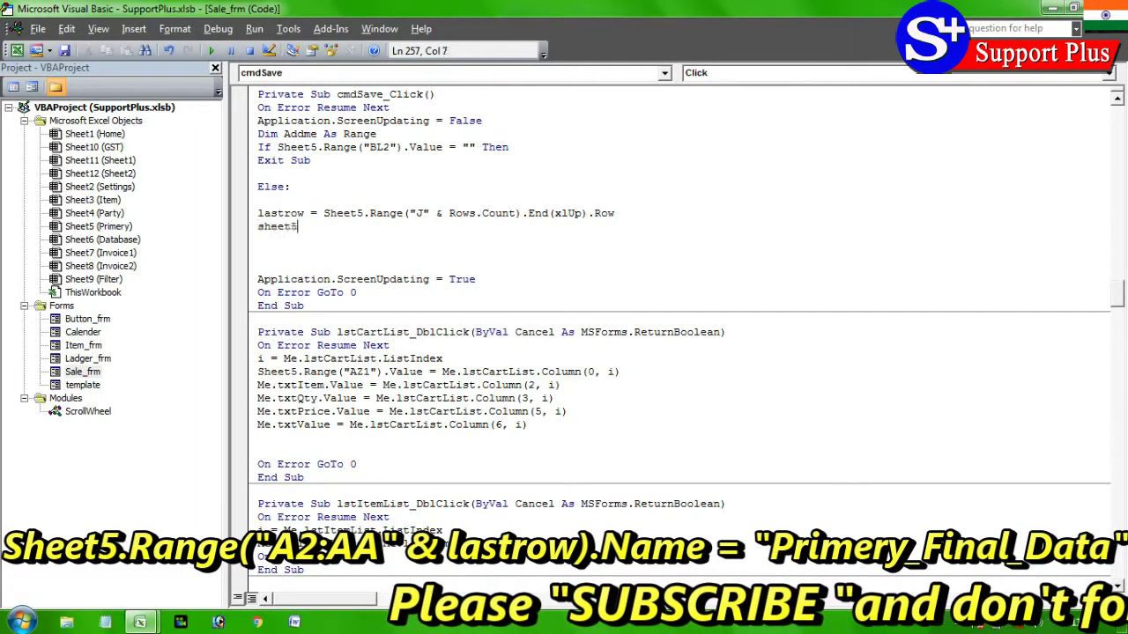
{"action": "type", "text": ".range(\""}
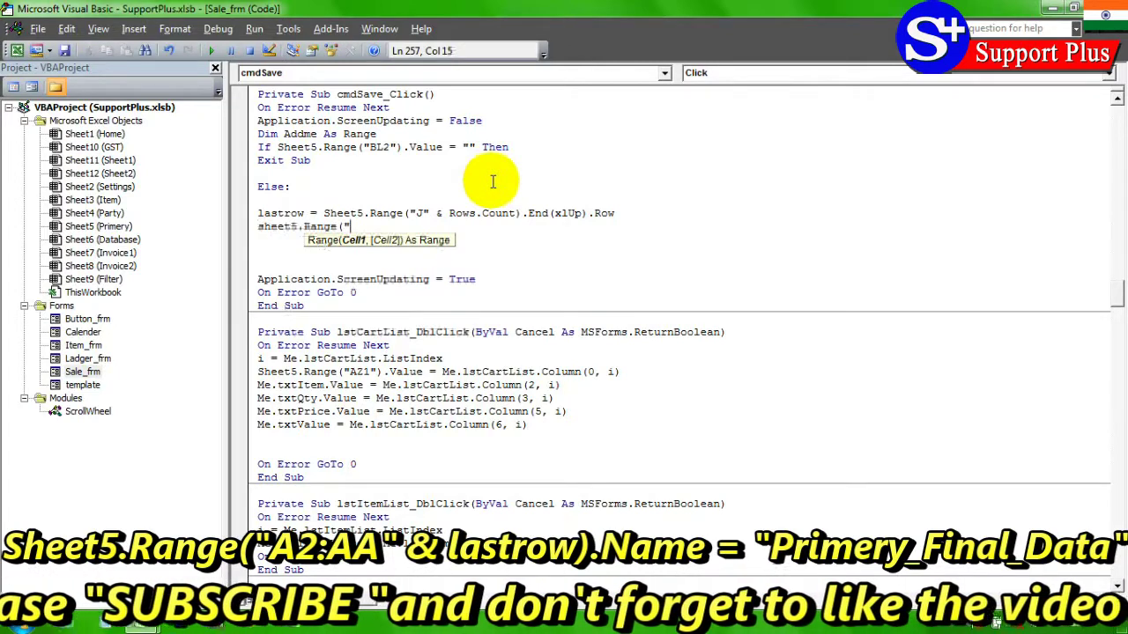
{"action": "type", "text": "A2:AA"}
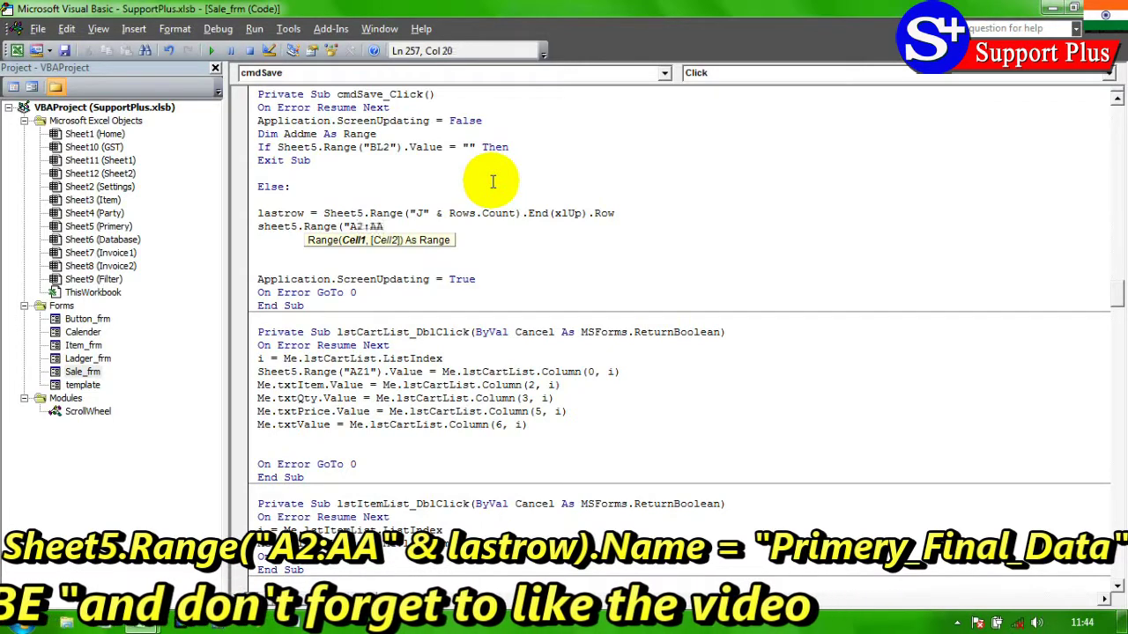
{"action": "type", "text": "\""}
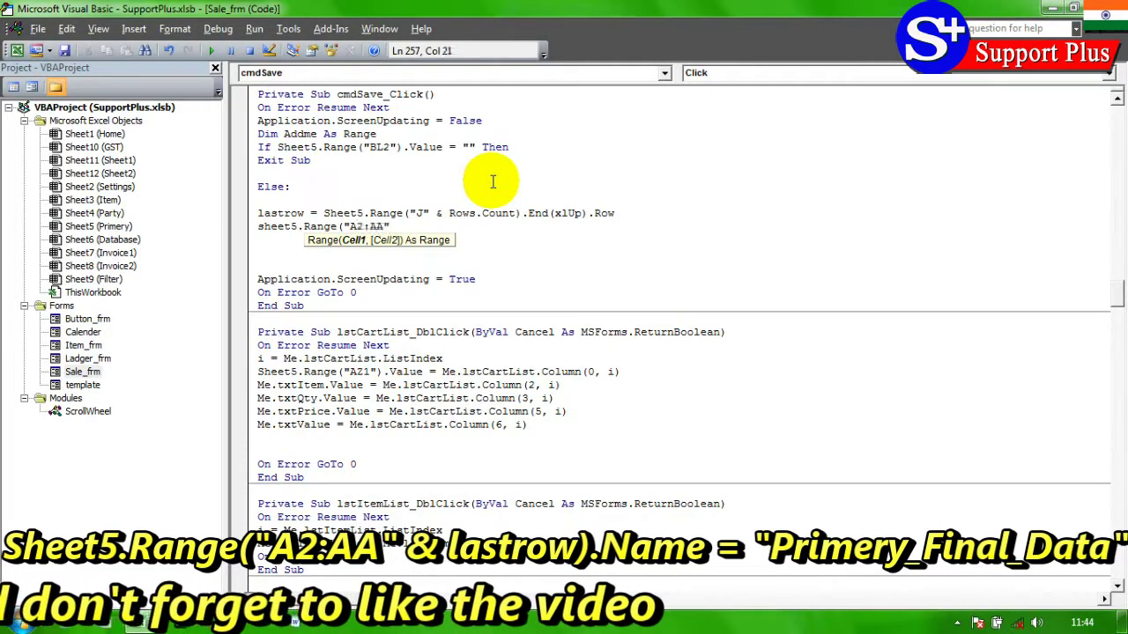
{"action": "type", "text": "&"}
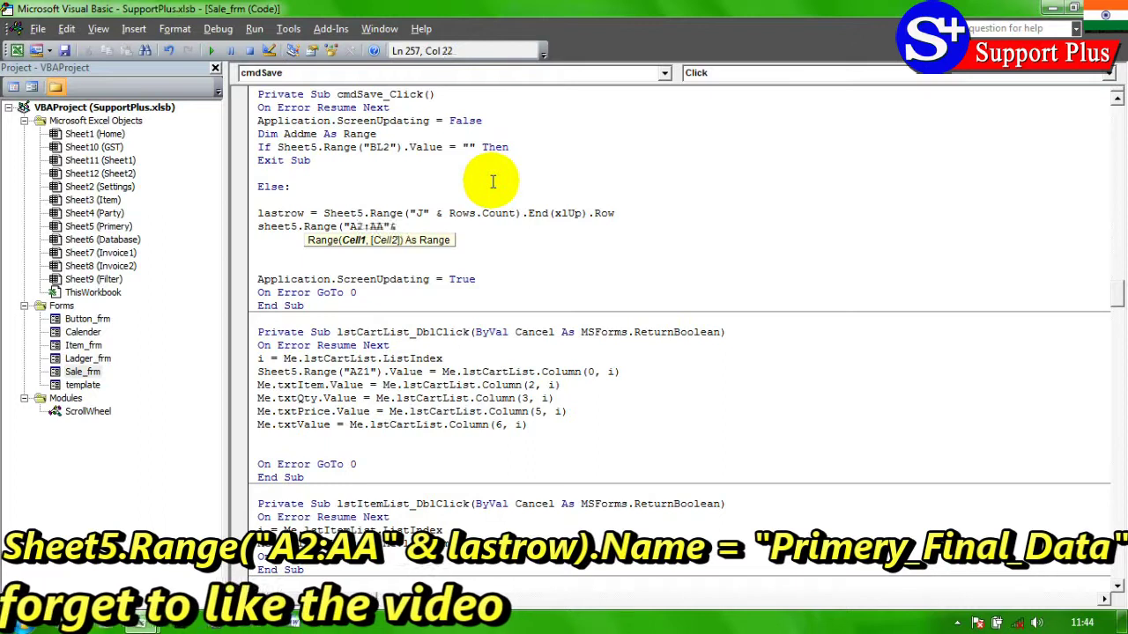
{"action": "type", "text": "lastrow"}
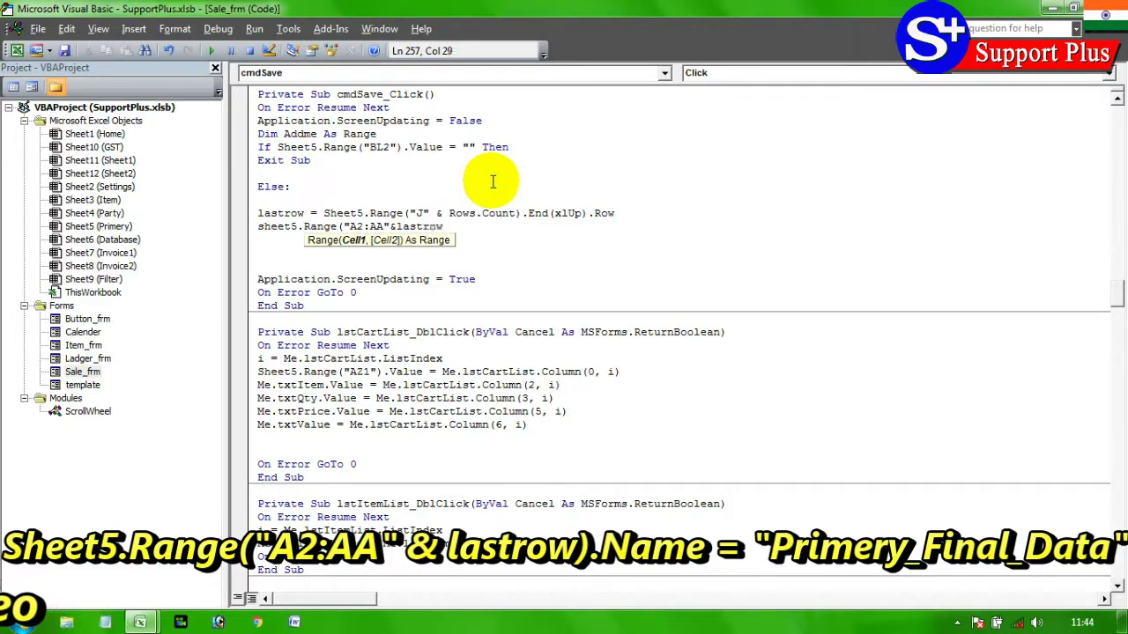
{"action": "type", "text": ")."}
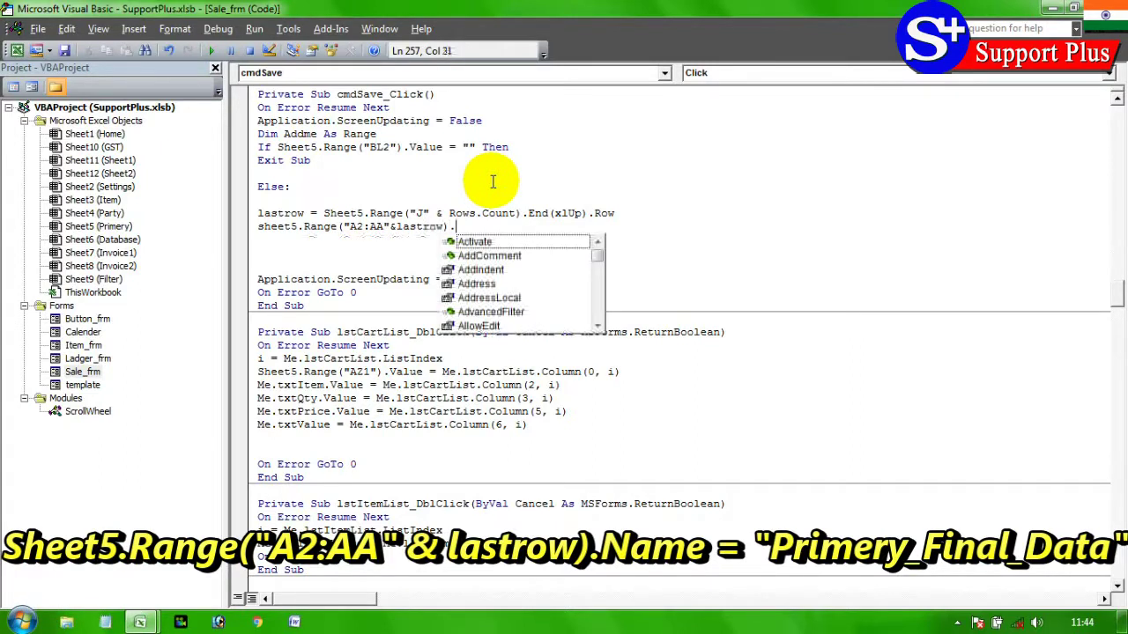
{"action": "type", "text": "name"}
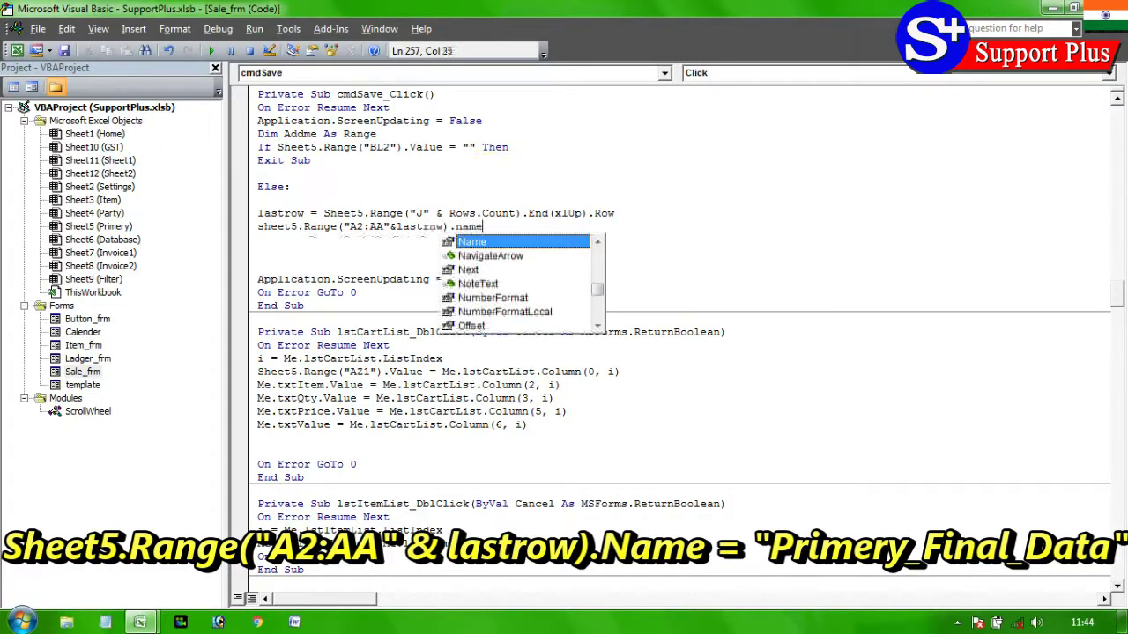
{"action": "type", "text": "=\""}
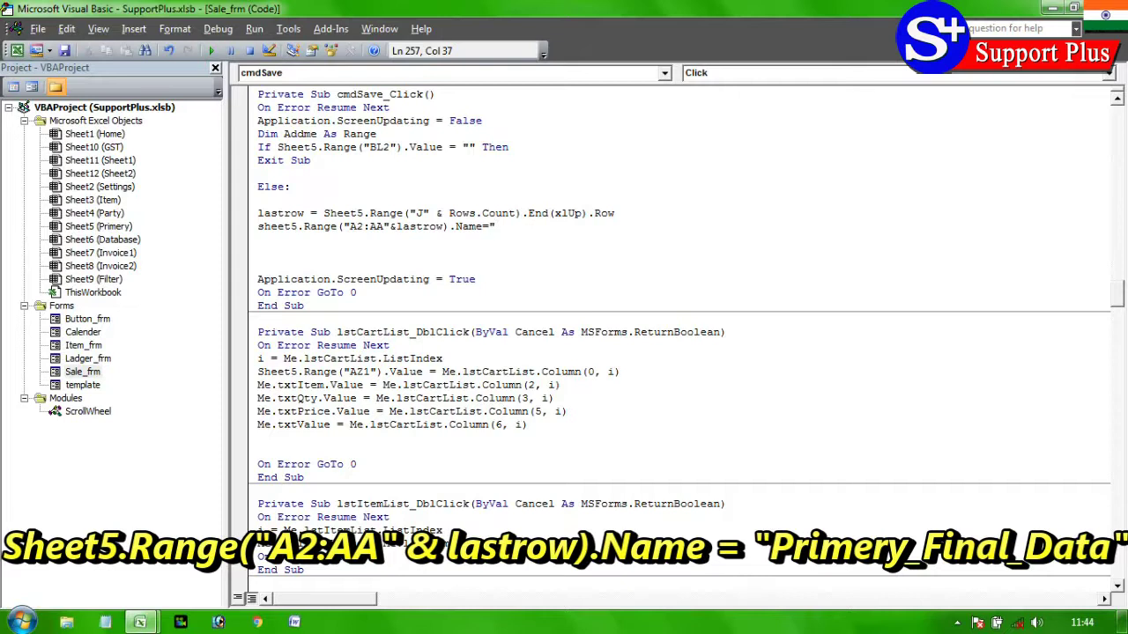
{"action": "type", "text": "Primery_Final_Data\""}
{"action": "key", "text": "Return"}
{"action": "key", "text": "Return"}
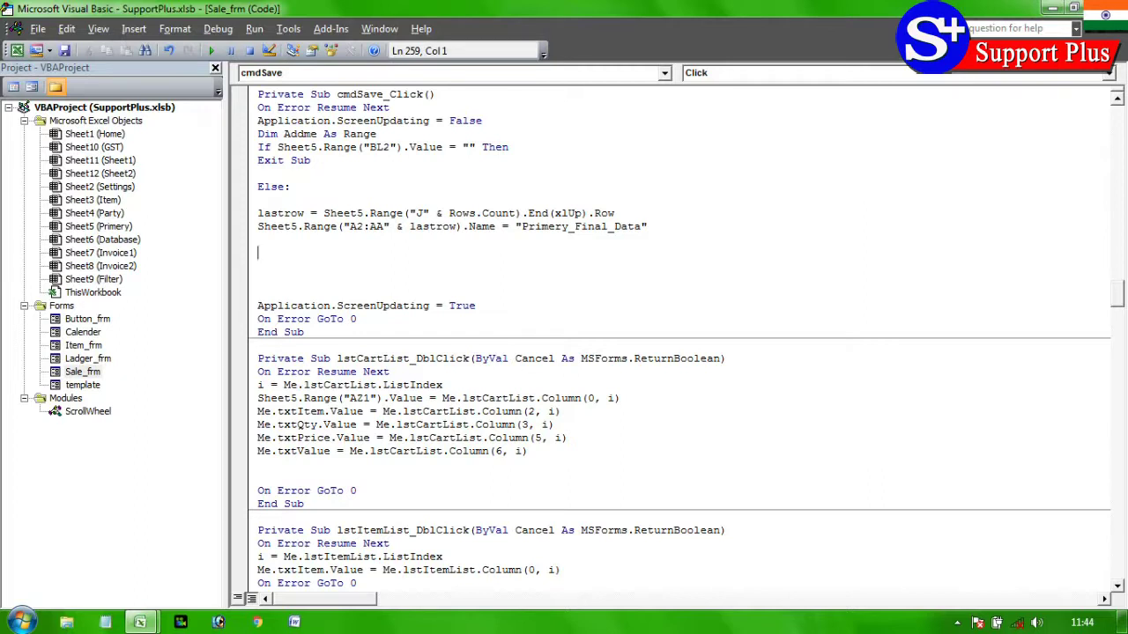
- Begin a Sheet5.Range(" line and copy the Primery_Final_Data name from line 257
{"action": "type", "text": "sheet5"}
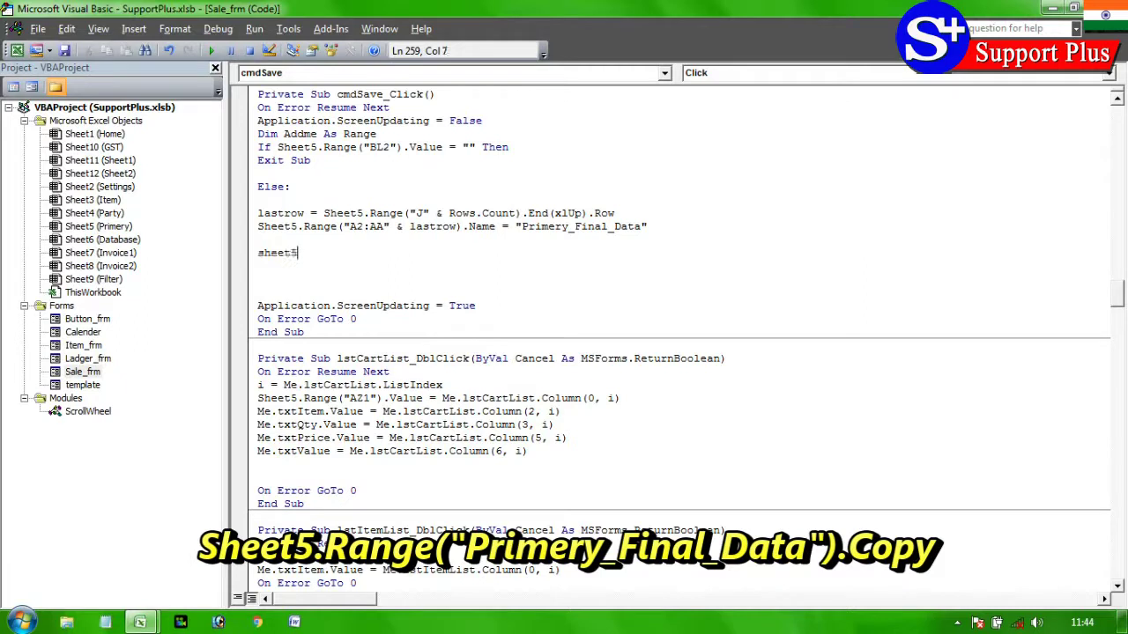
{"action": "type", "text": ".Range"}
{"action": "key", "text": "Tab"}
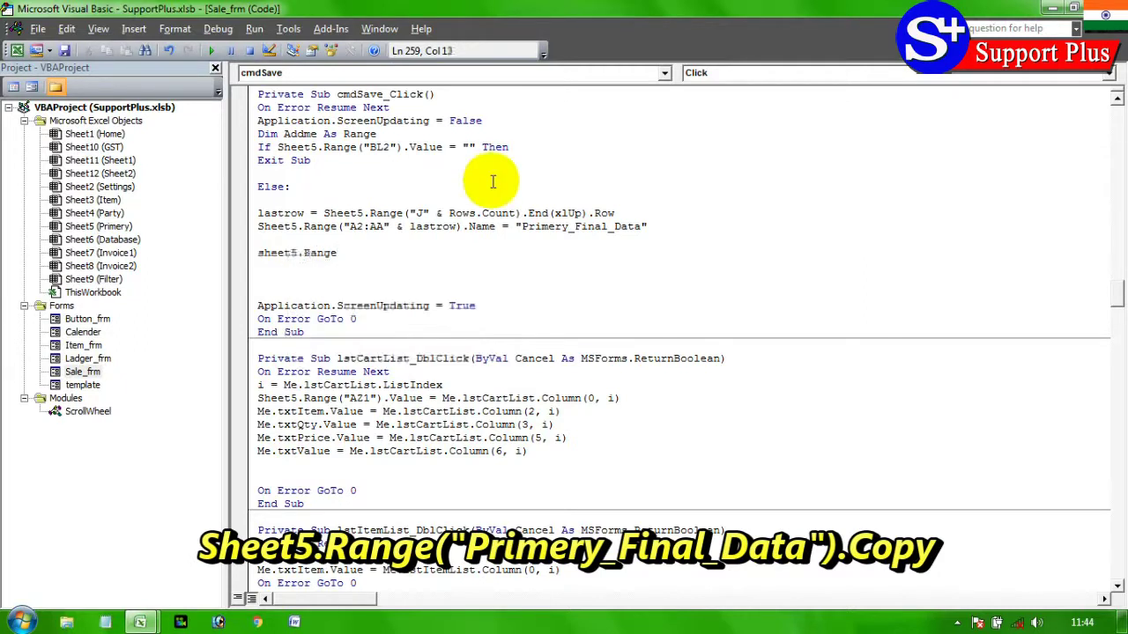
{"action": "type", "text": "(\""}
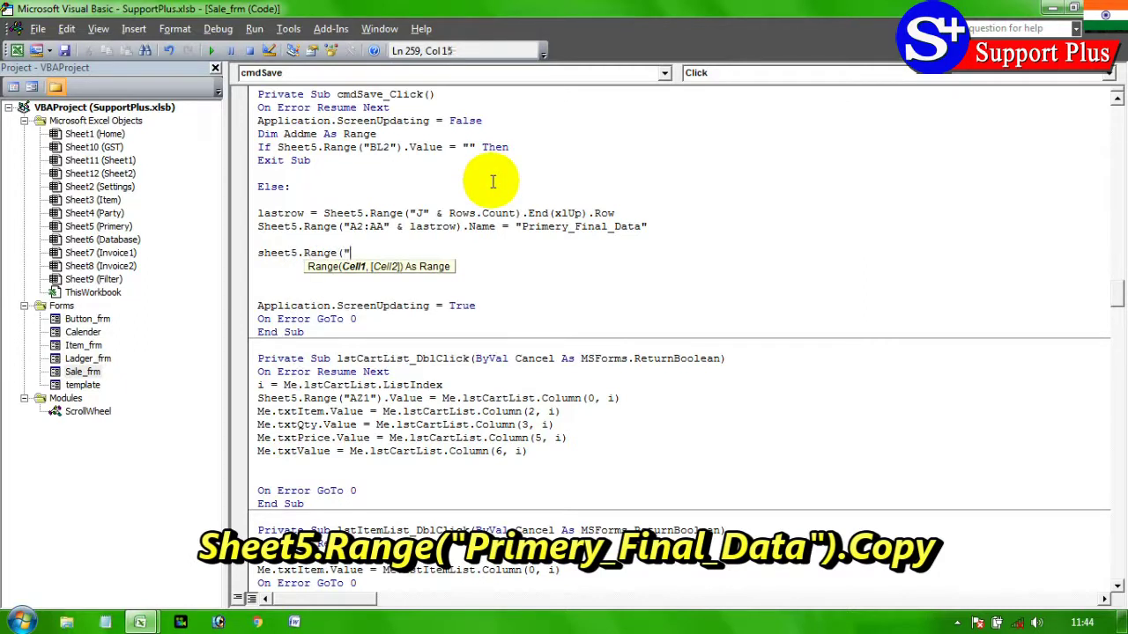
{"action": "left_click", "coordinate": [573, 257]}
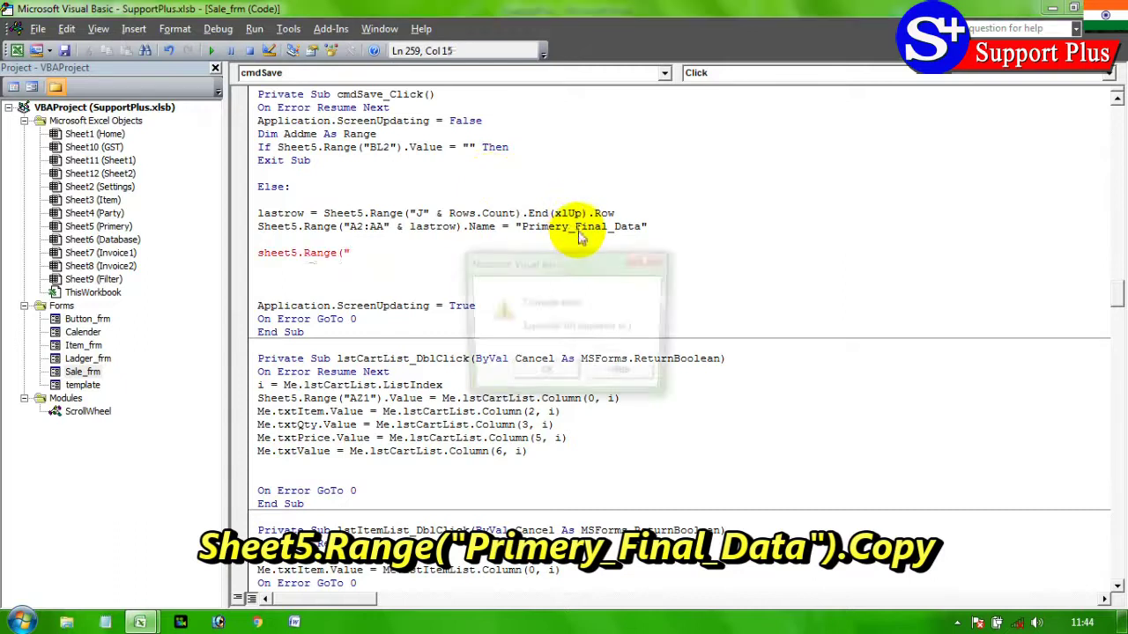
{"action": "left_click", "coordinate": [548, 377]}
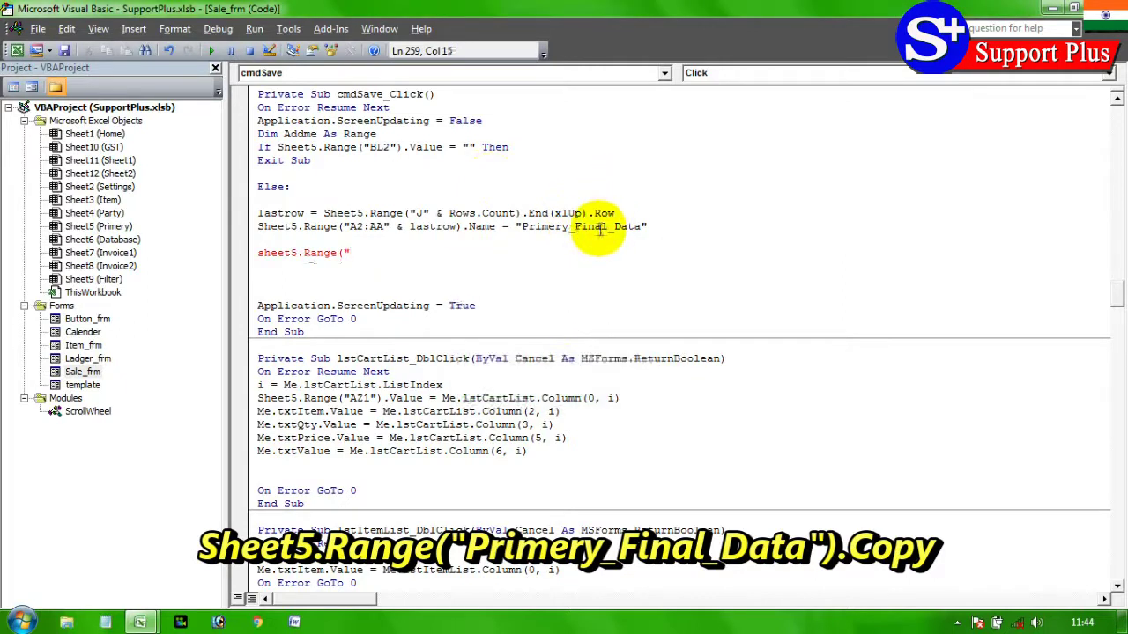
{"action": "double_click", "coordinate": [636, 226]}
{"action": "key", "text": "ctrl+c"}
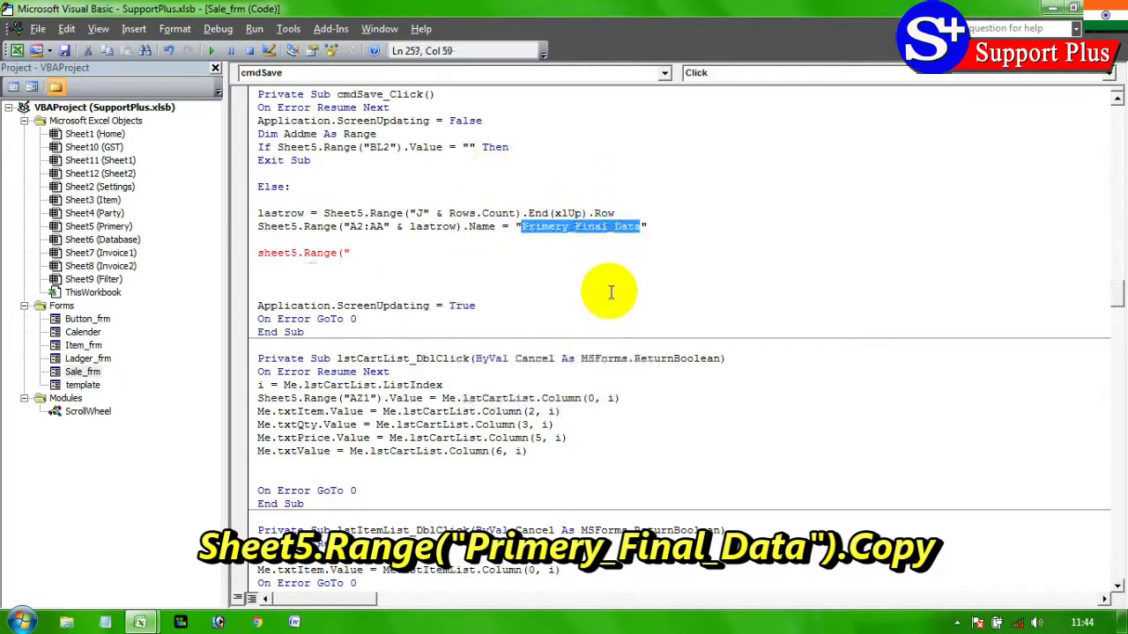
- Paste Primery_Final_Data into the Range call and finish the line with .Copy
{"action": "left_click", "coordinate": [370, 253]}
{"action": "key", "text": "ctrl+v"}
{"action": "left_click", "coordinate": [339, 253]}
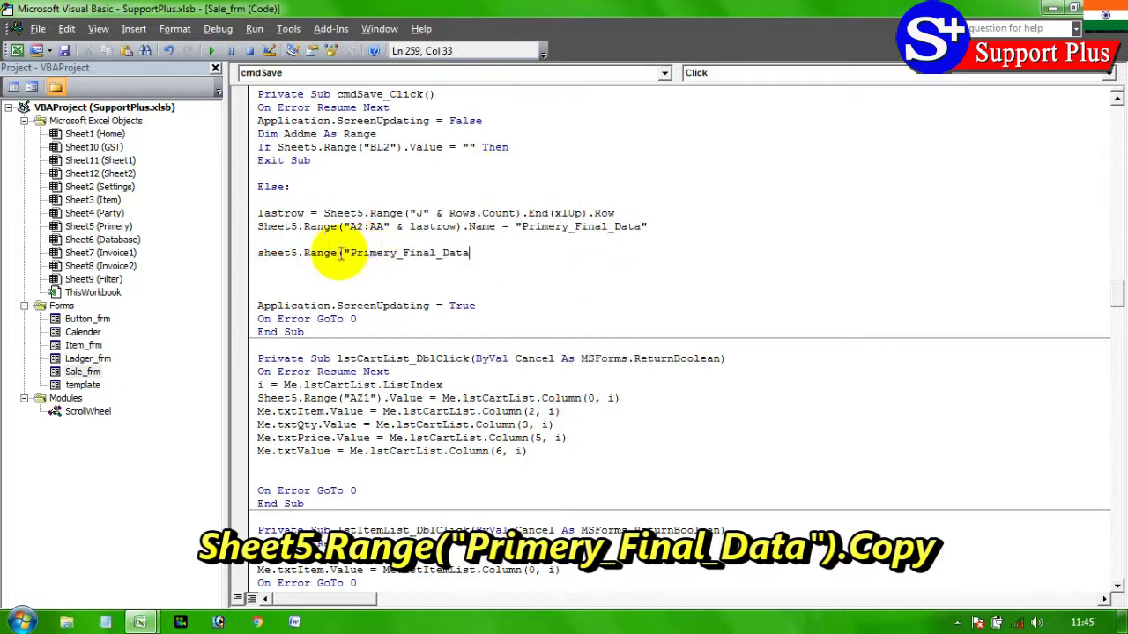
{"action": "left_click", "coordinate": [475, 253]}
{"action": "type", "text": "\")."}
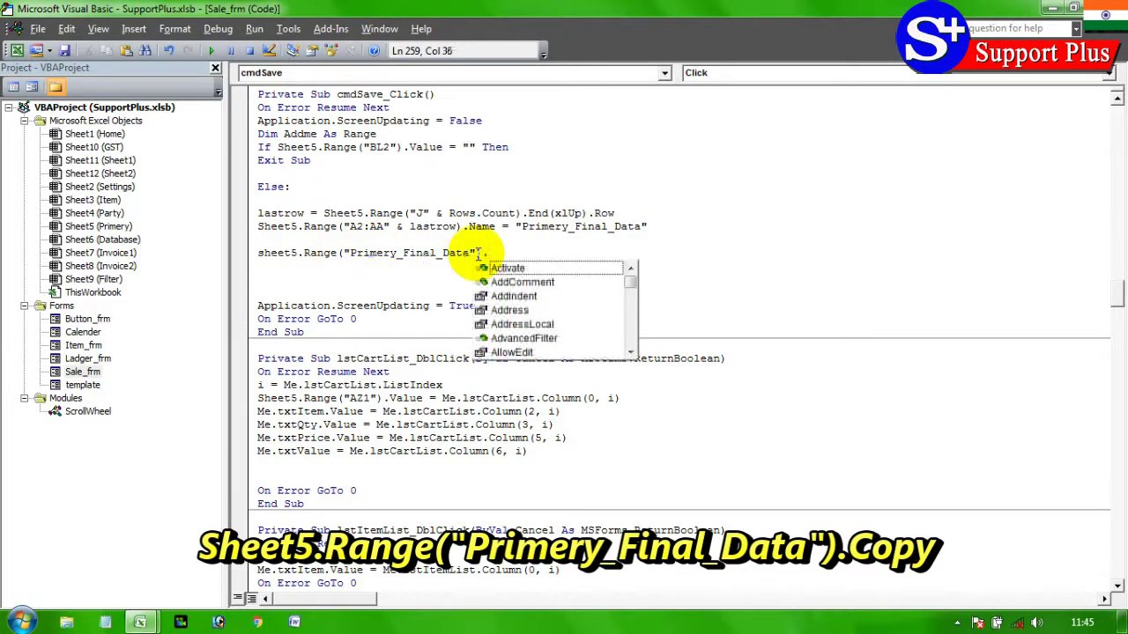
{"action": "type", "text": "copy"}
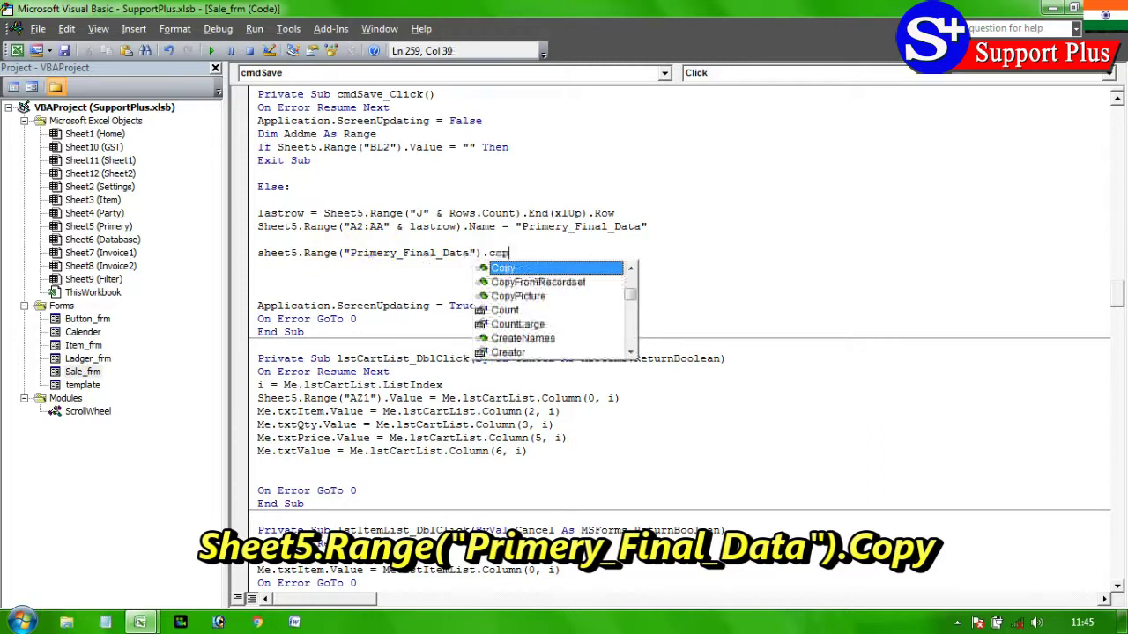
{"action": "key", "text": "Tab"}
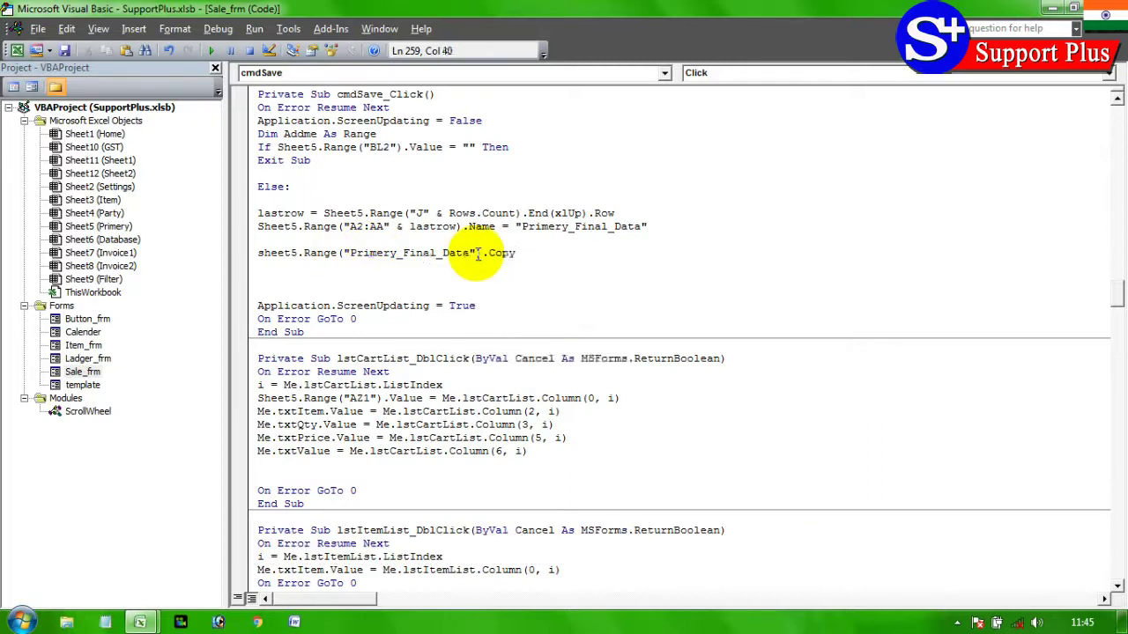
{"action": "key", "text": "Return"}
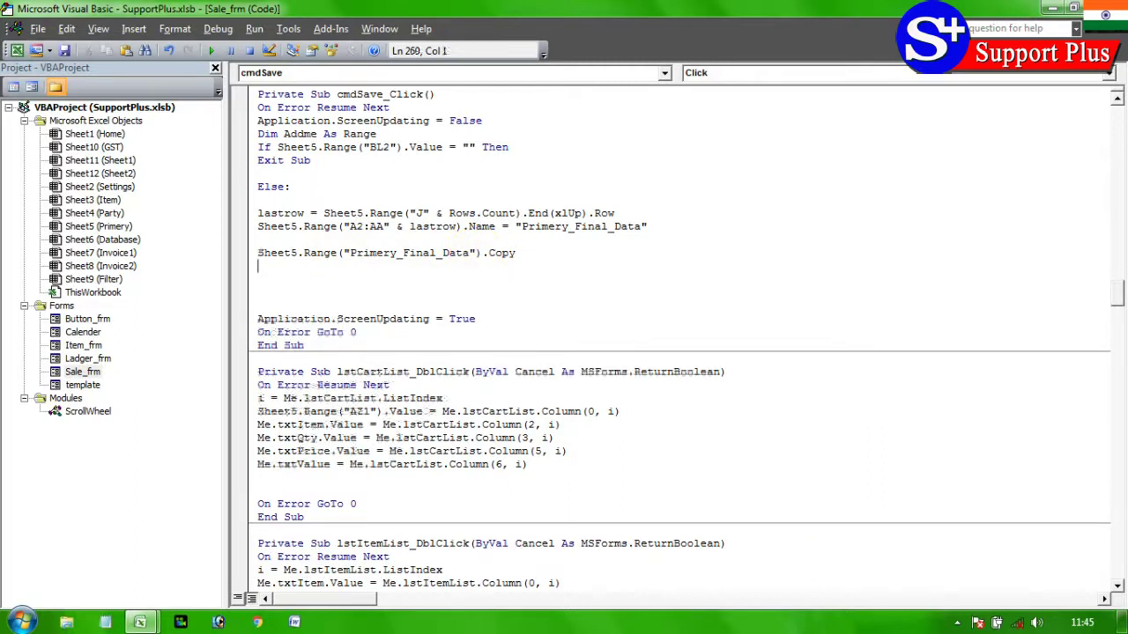
- After a look at the Database sheet, add a Sheet6.Activate line below the Copy line
{"action": "key", "text": "alt+F11"}
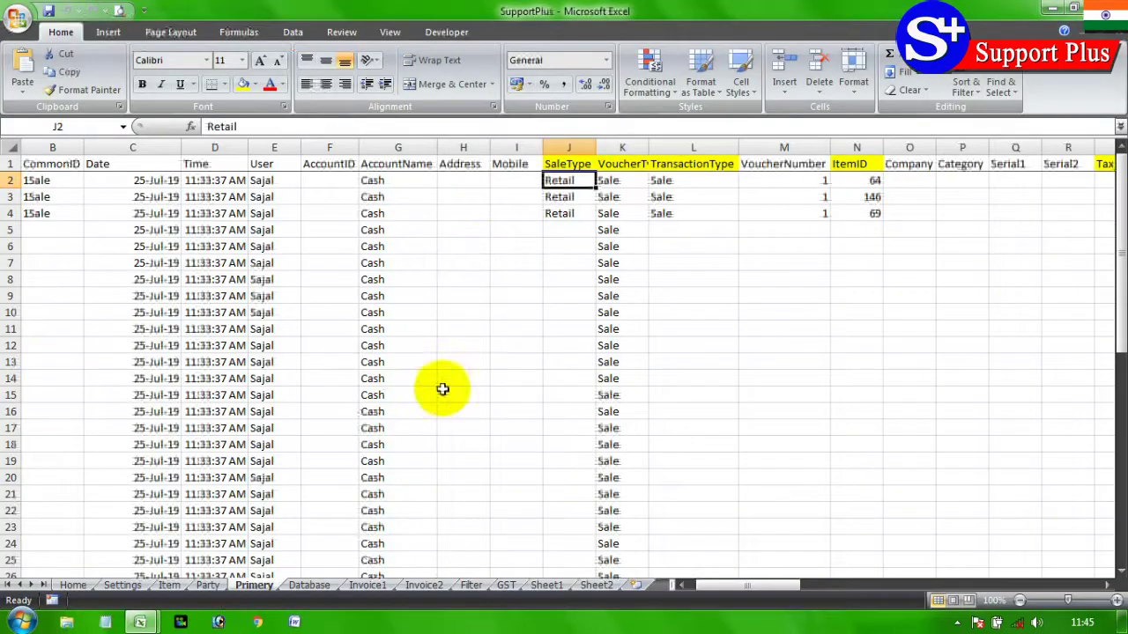
{"action": "key", "text": "alt+F11"}
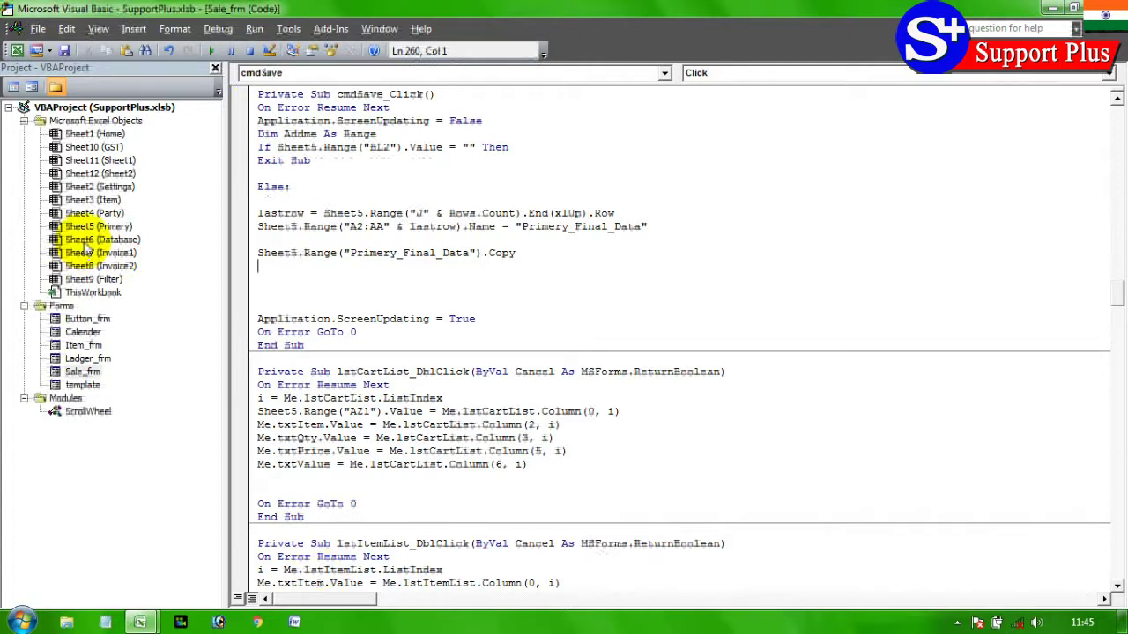
{"action": "type", "text": "sheet6.ac"}
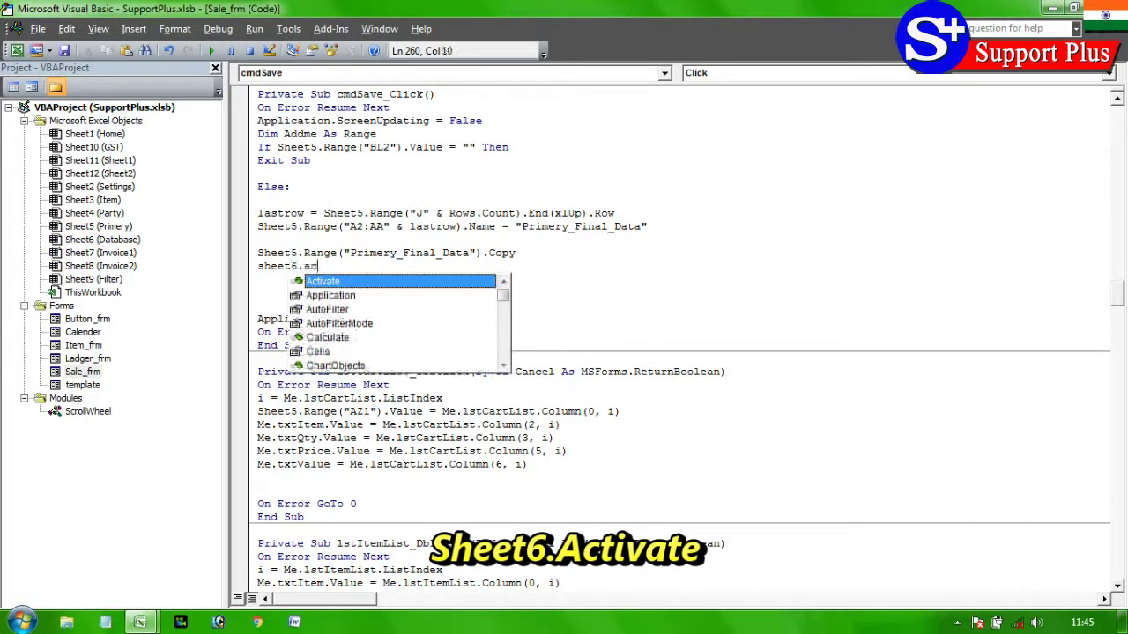
{"action": "key", "text": "Tab"}
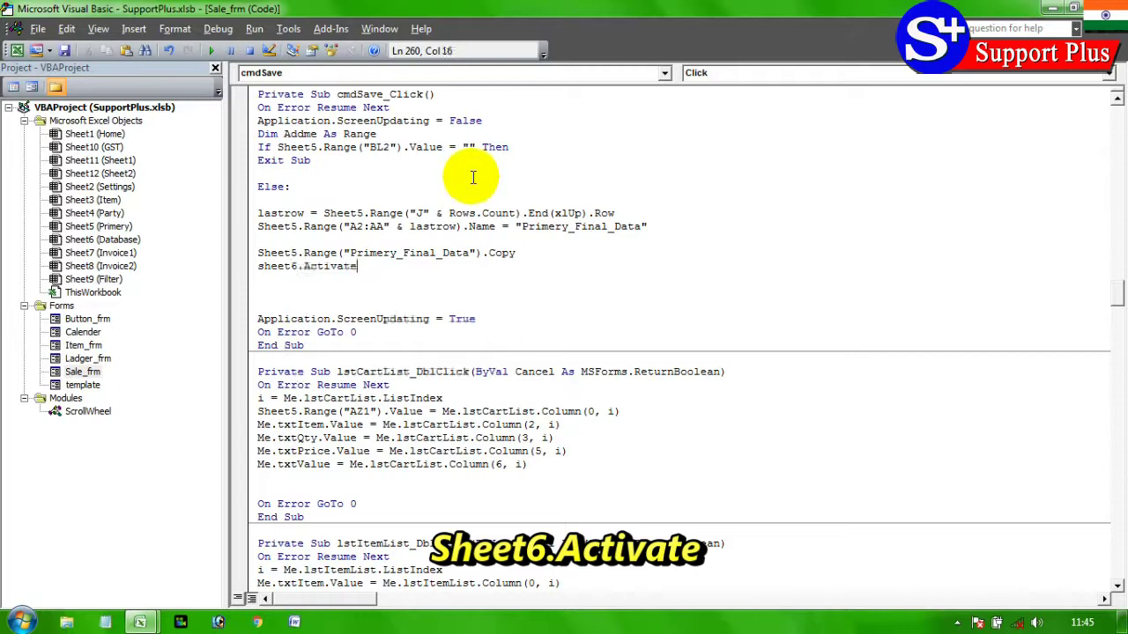
{"action": "key", "text": "Return"}
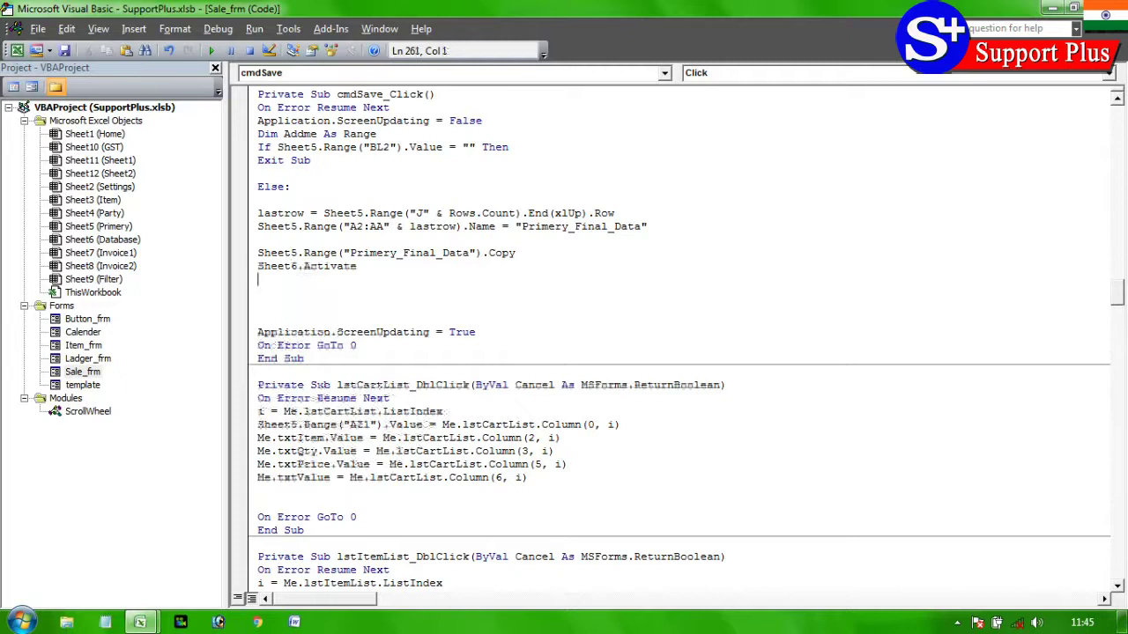
- Start a 'set addme=' line below Sheet6.Activate and bring the Excel workbook forward
{"action": "left_click", "coordinate": [310, 134]}
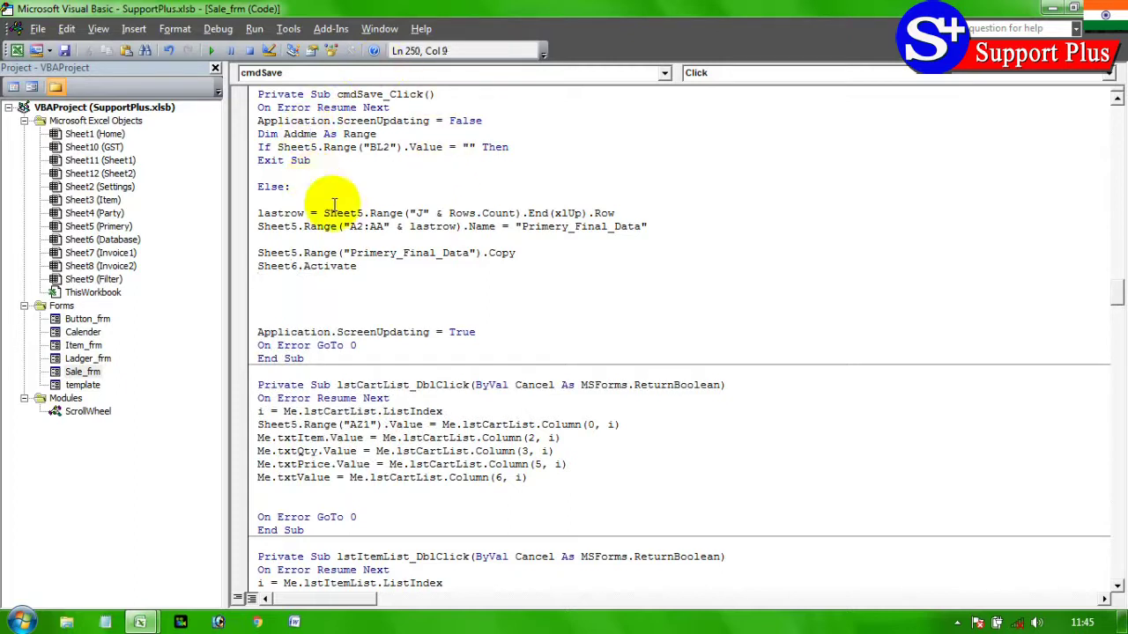
{"action": "left_click", "coordinate": [279, 279]}
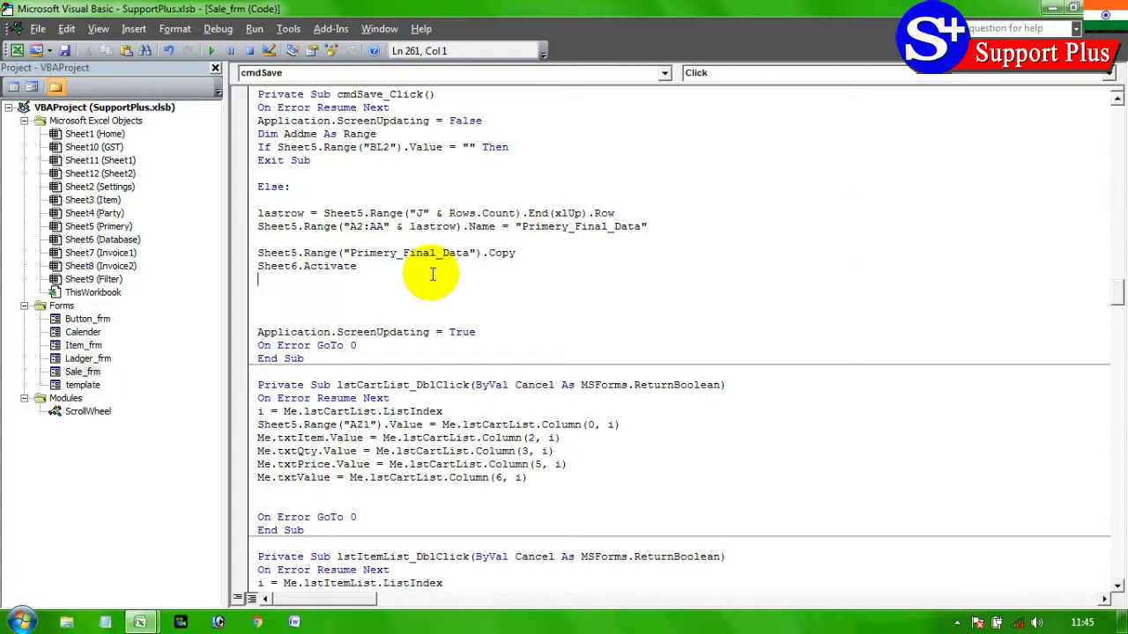
{"action": "key", "text": "Return"}
{"action": "type", "text": "set"}
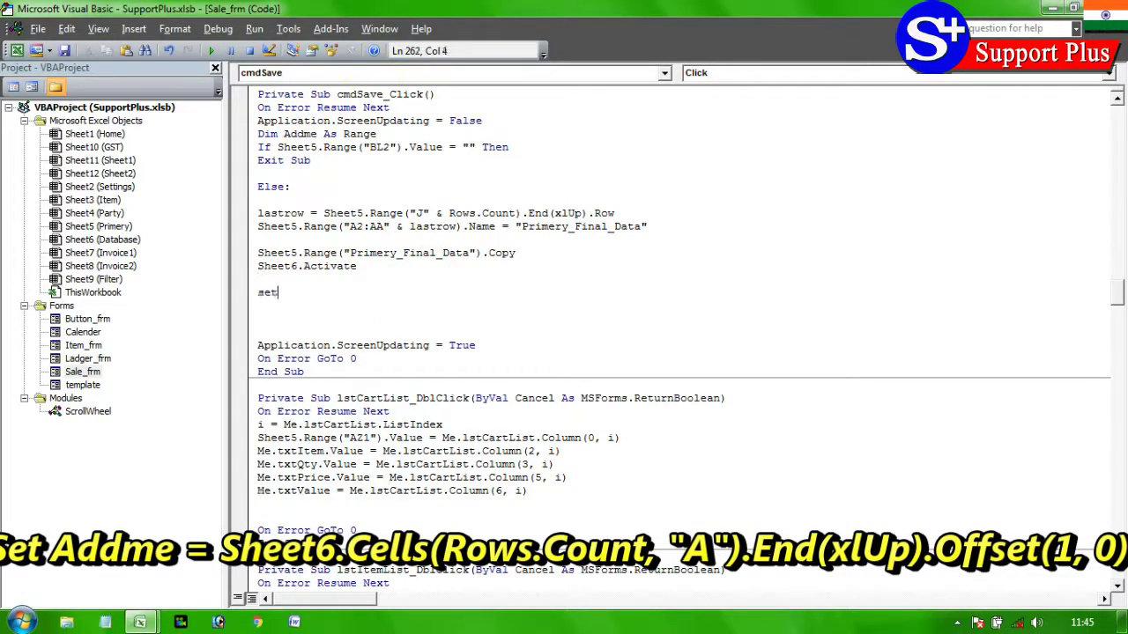
{"action": "type", "text": " addme"}
{"action": "type", "text": "="}
{"action": "key", "text": "alt+F11"}
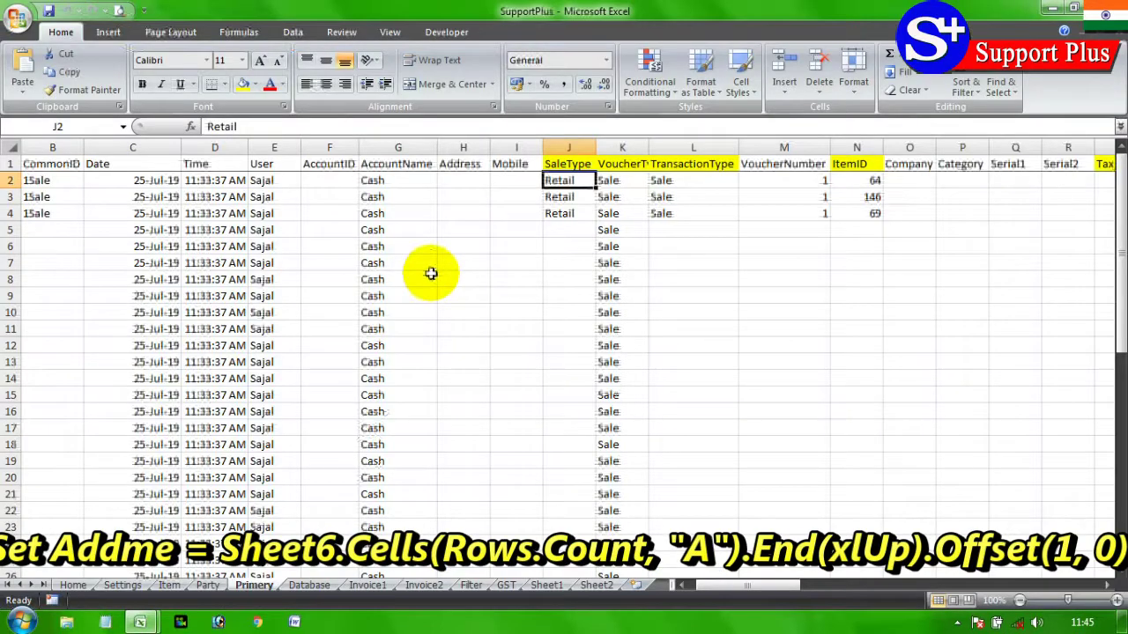
- On the Database sheet, check column A from A2 down to A16, the next empty row
{"action": "left_click", "coordinate": [308, 585]}
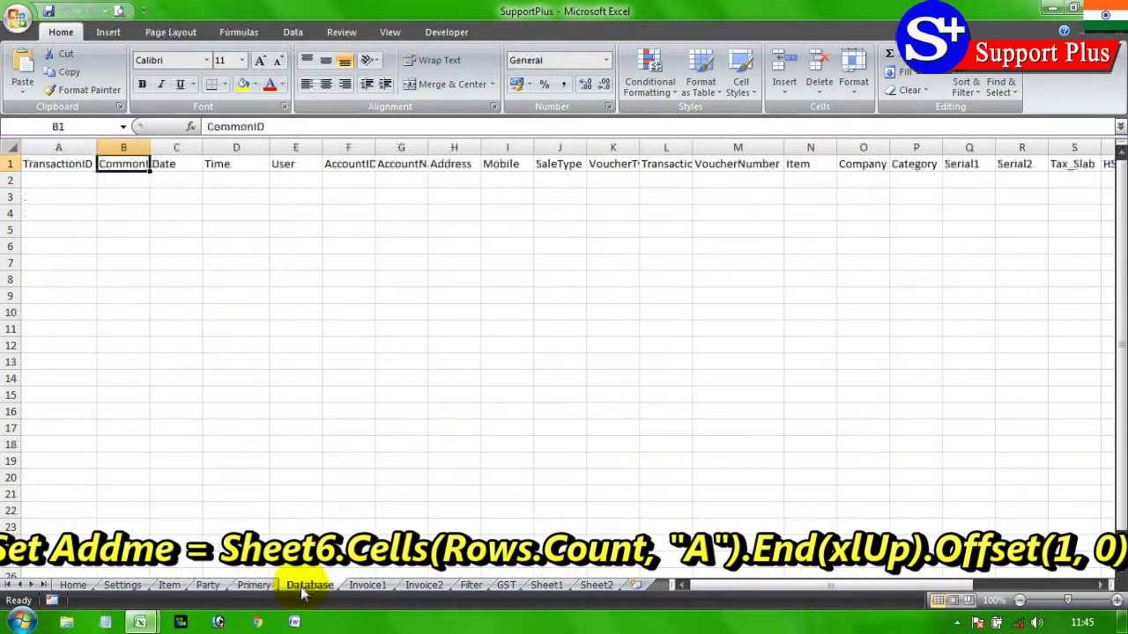
{"action": "left_click", "coordinate": [84, 179]}
{"action": "left_click_drag", "start_coordinate": [84, 179], "coordinate": [42, 407]}
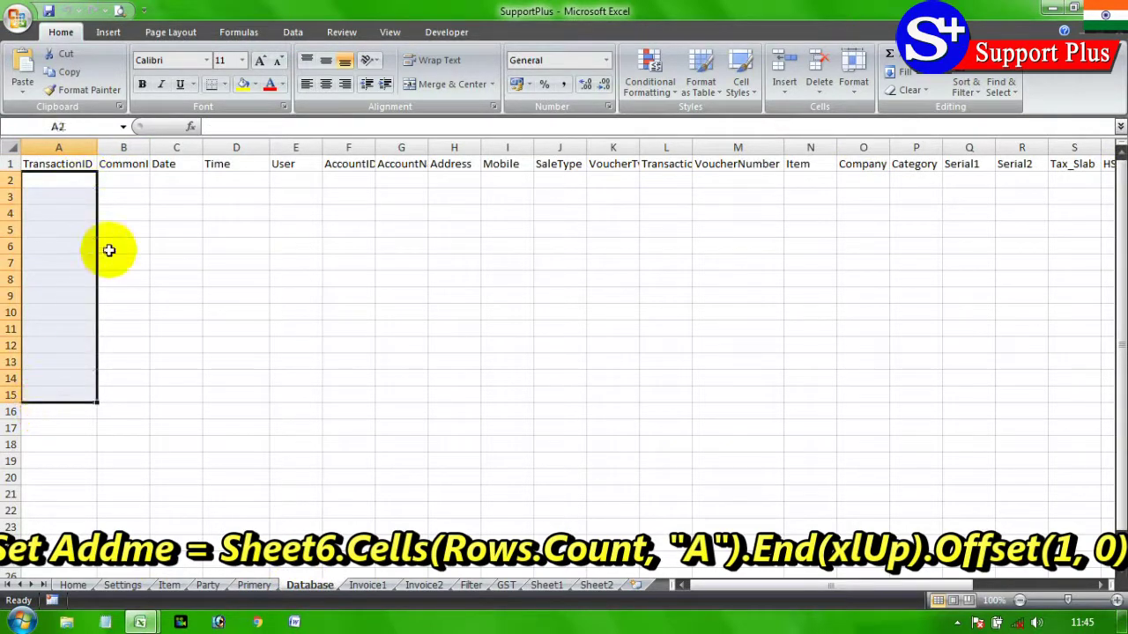
{"action": "left_click", "coordinate": [53, 413]}
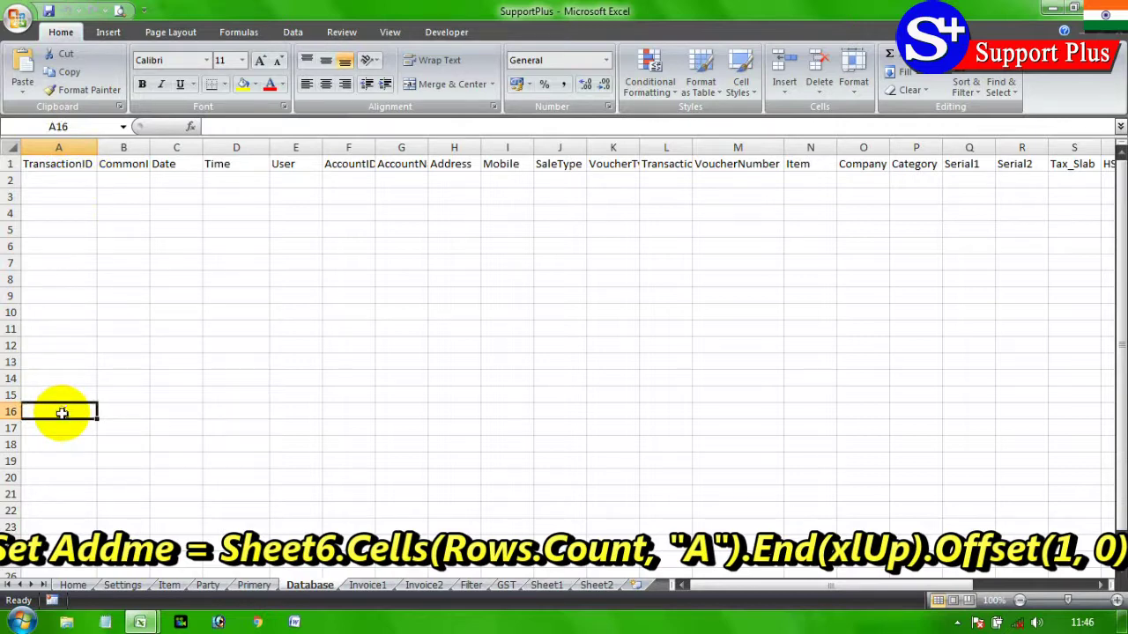
{"action": "key", "text": "alt+F11"}
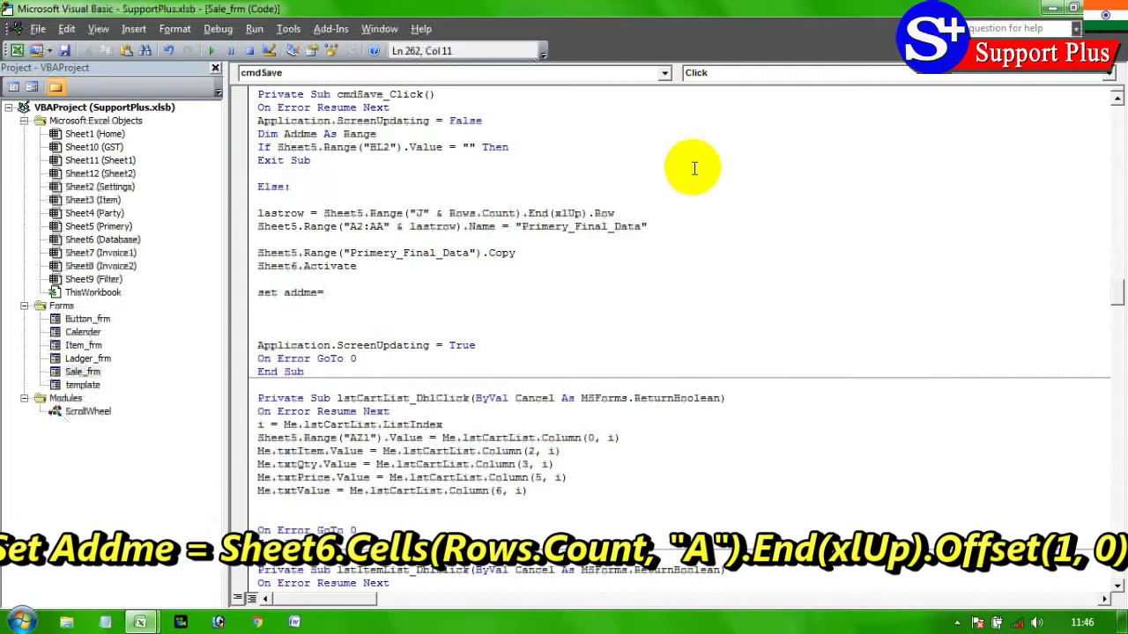
- Complete Set Addme = Sheet6.Cells(Rows.Count, "A").End(xlUp).Offset(1, 0) and begin an addme line
{"action": "type", "text": "sheet"}
{"action": "type", "text": "6."}
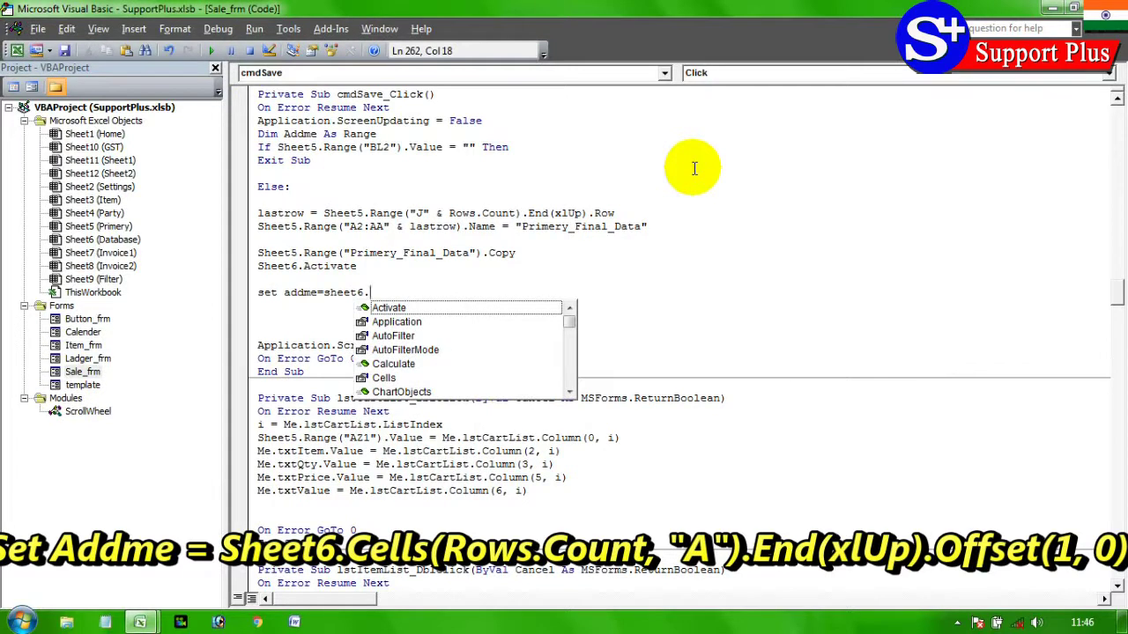
{"action": "type", "text": "ce"}
{"action": "key", "text": "Tab"}
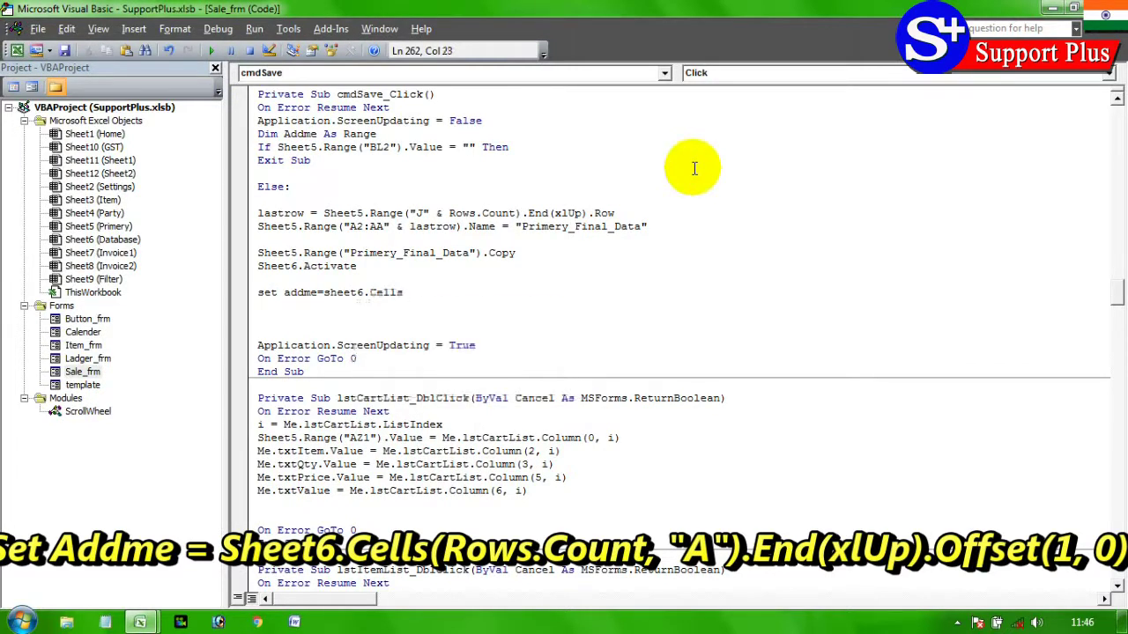
{"action": "type", "text": "(row"}
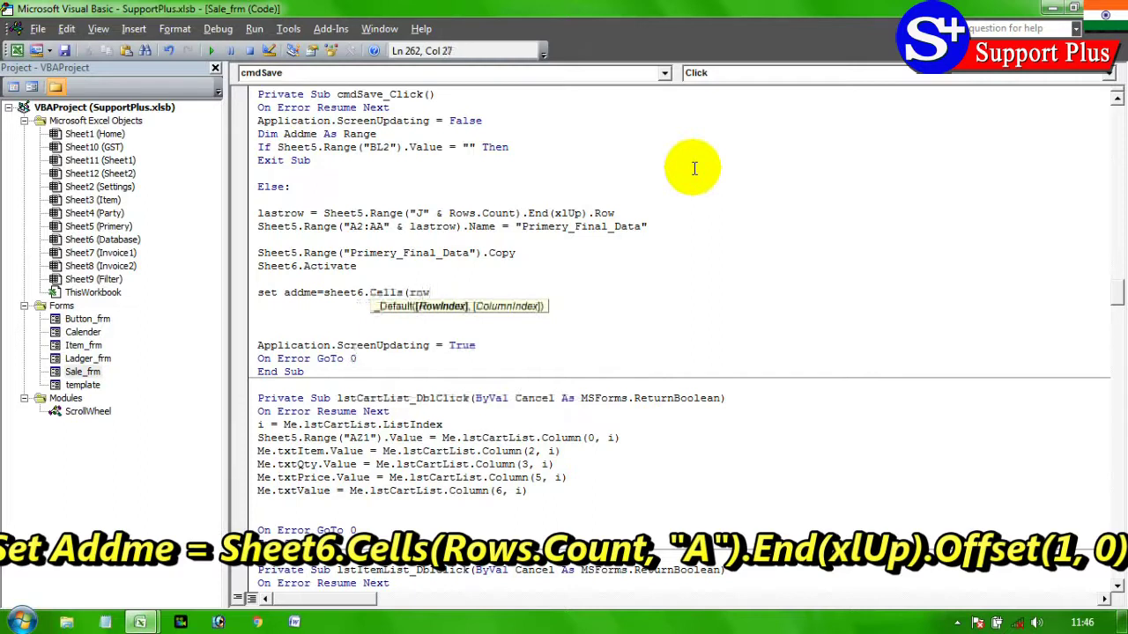
{"action": "type", "text": "s"}
{"action": "type", "text": ".count"}
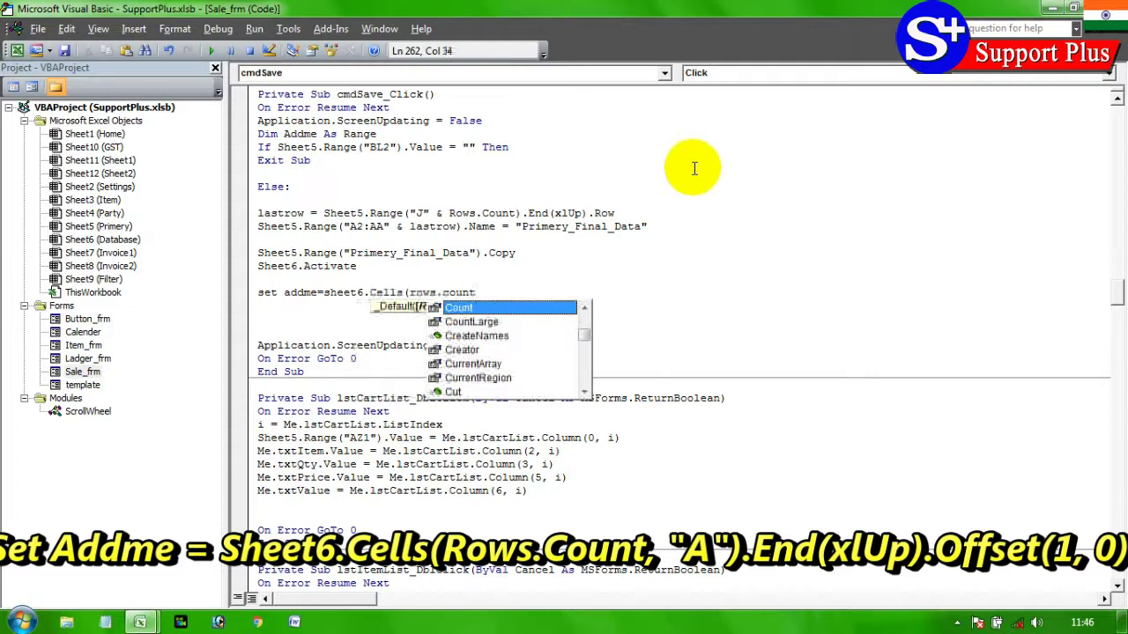
{"action": "key", "text": "Tab"}
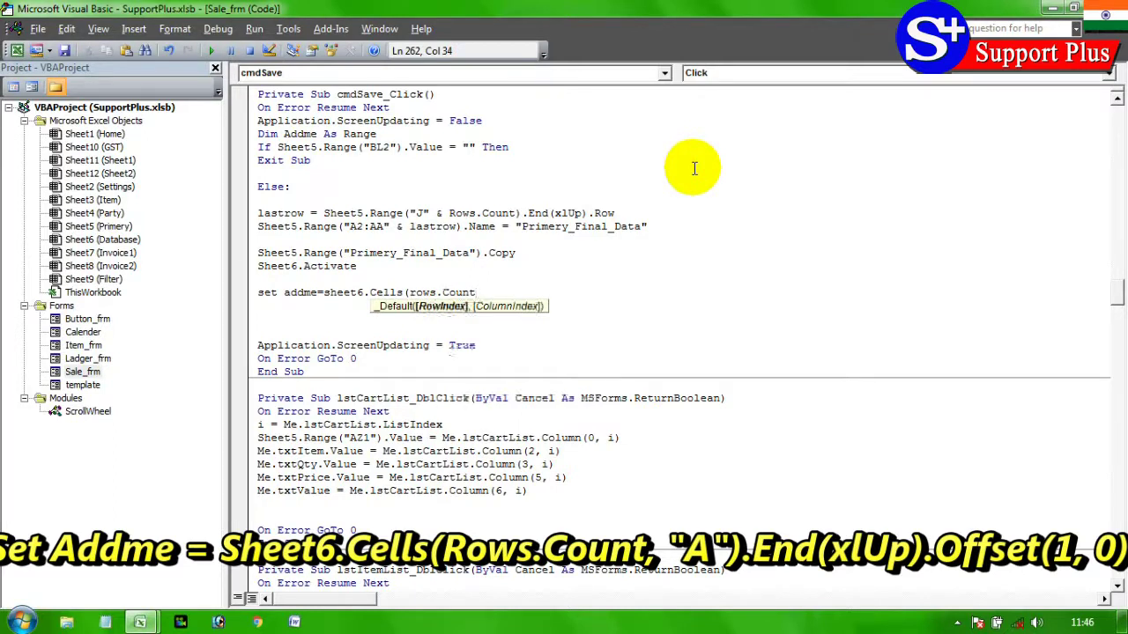
{"action": "type", "text": ",\"A\""}
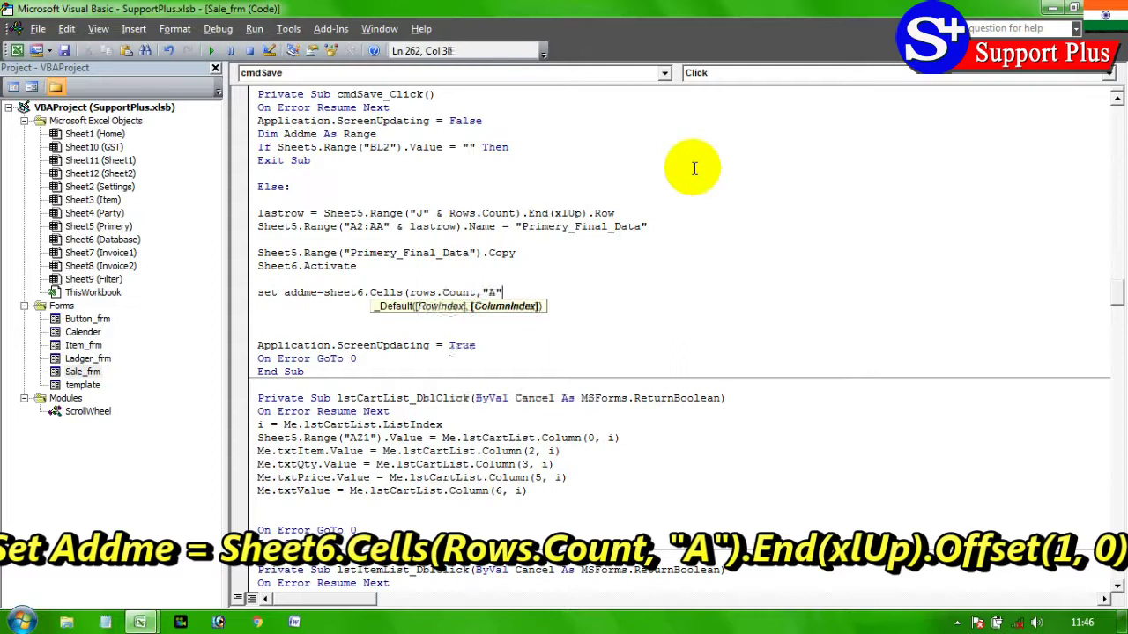
{"action": "type", "text": ")."}
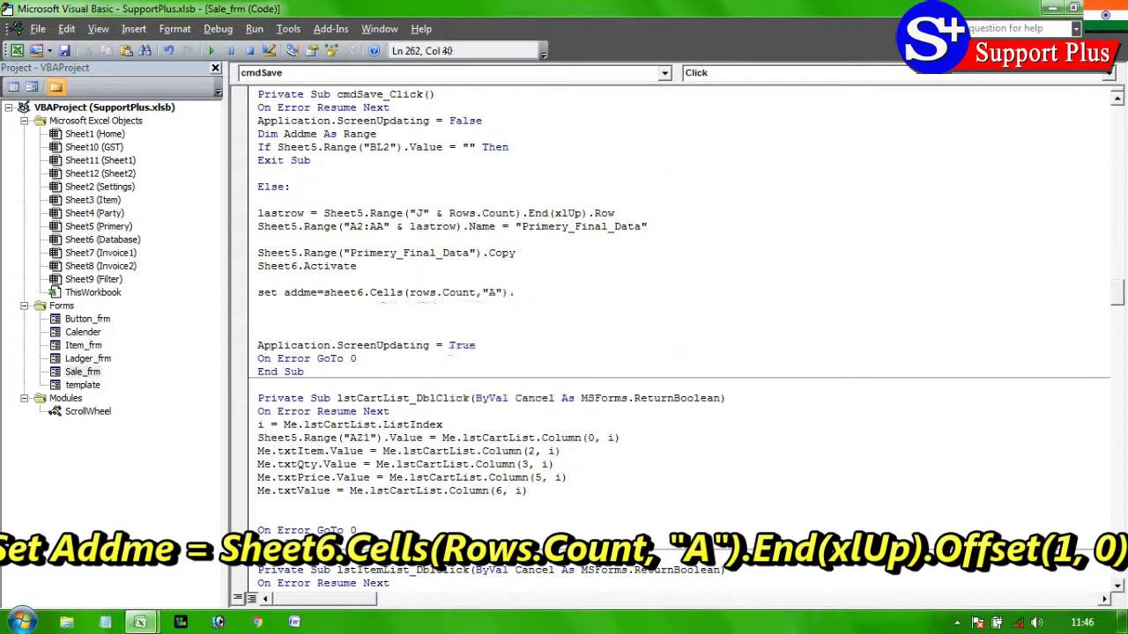
{"action": "type", "text": "end"}
{"action": "type", "text": "("}
{"action": "type", "text": "xlup)"}
{"action": "type", "text": "."}
{"action": "type", "text": "offset"}
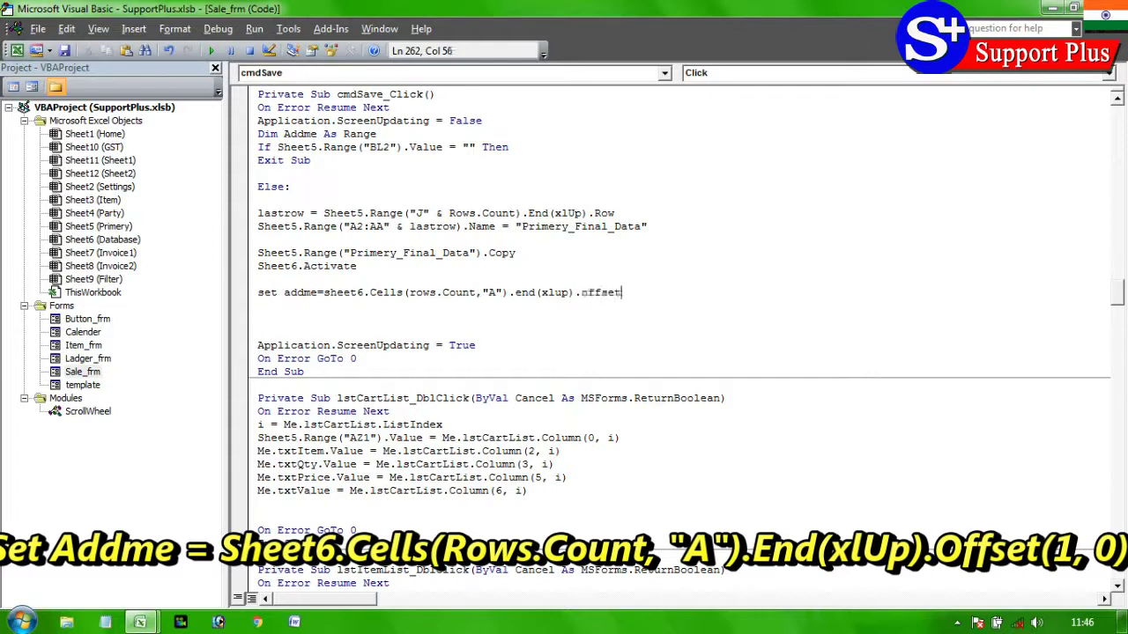
{"action": "type", "text": "("}
{"action": "type", "text": "1,0 )"}
{"action": "key", "text": "Return"}
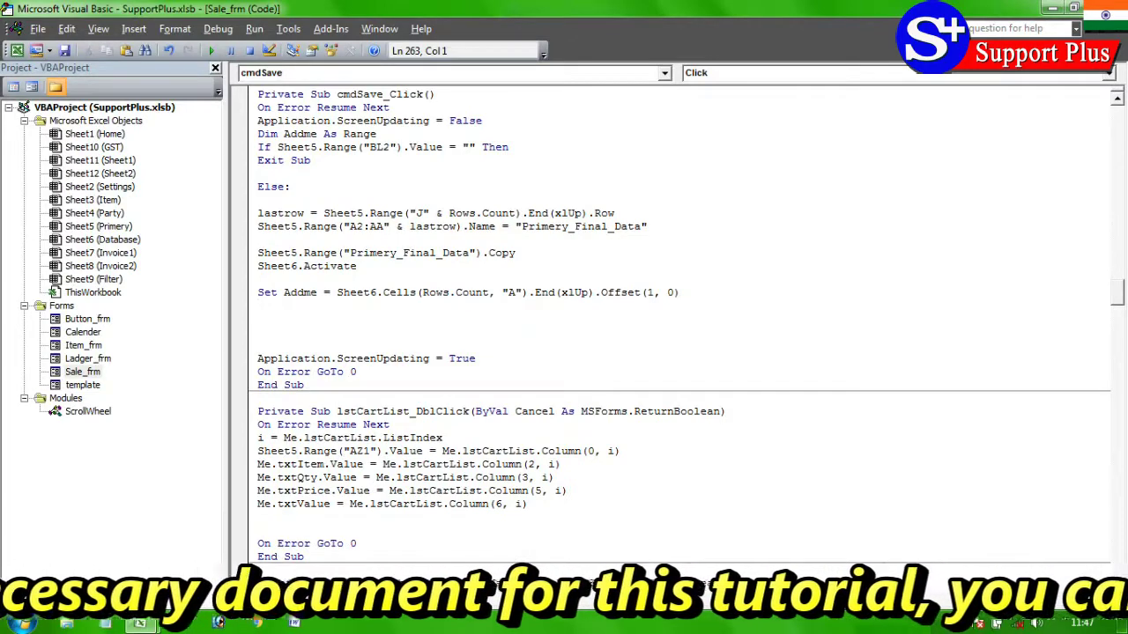
{"action": "type", "text": "addme"}
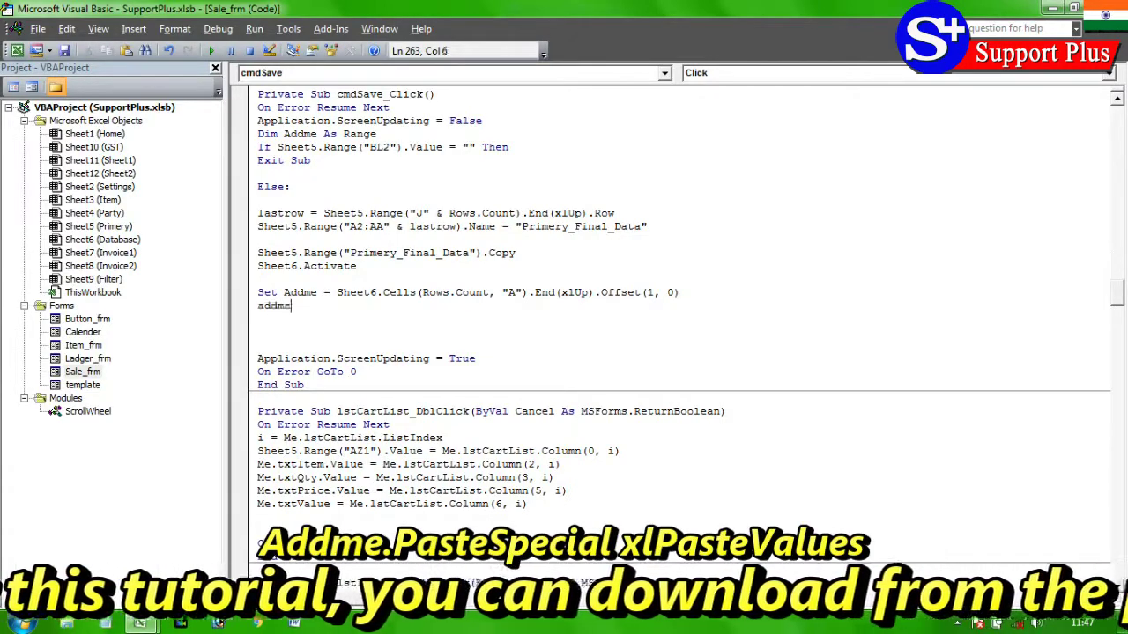
{"action": "type", "text": ".pas"}
- Finish the line as Addme.PasteSpecial xlPasteValues and close the block with End If
{"action": "key", "text": "Tab"}
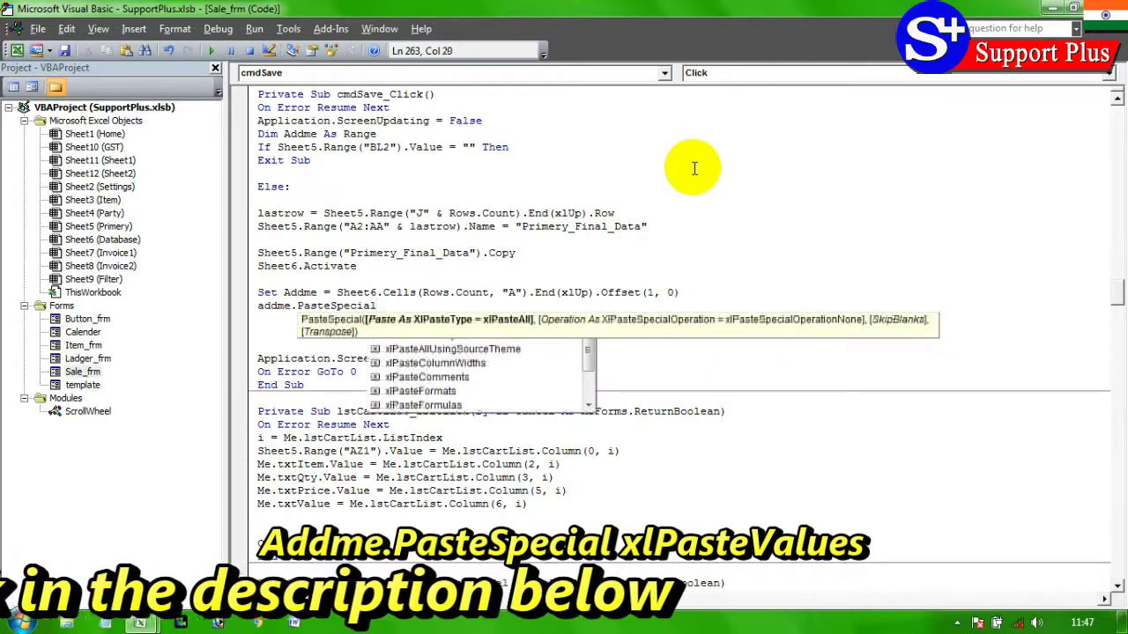
{"action": "type", "text": "xlpastev"}
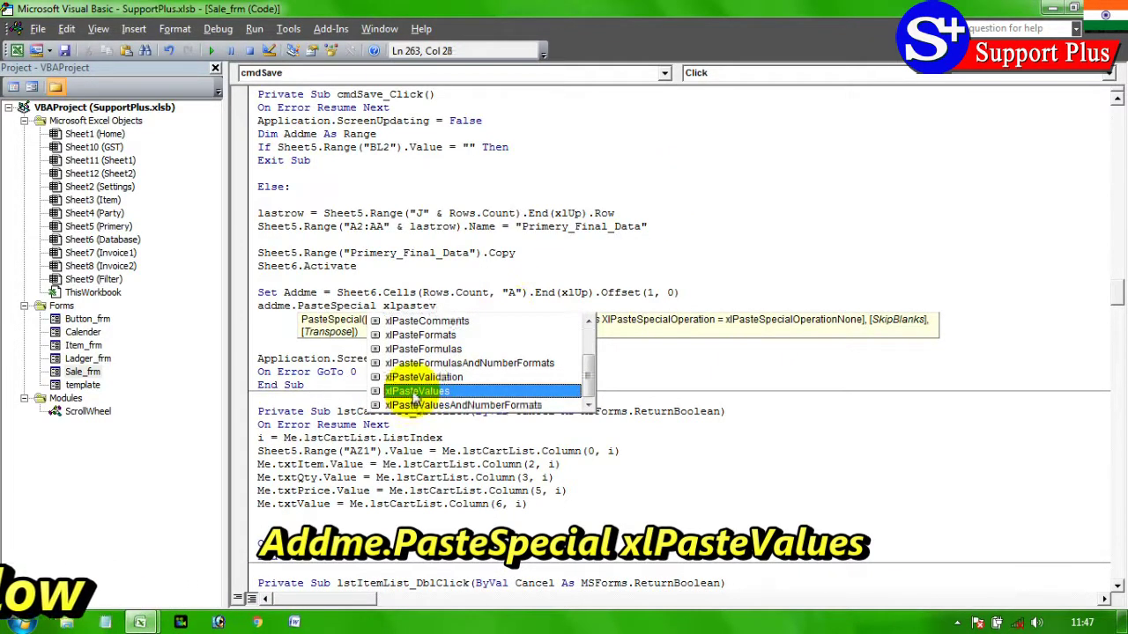
{"action": "double_click", "coordinate": [414, 392]}
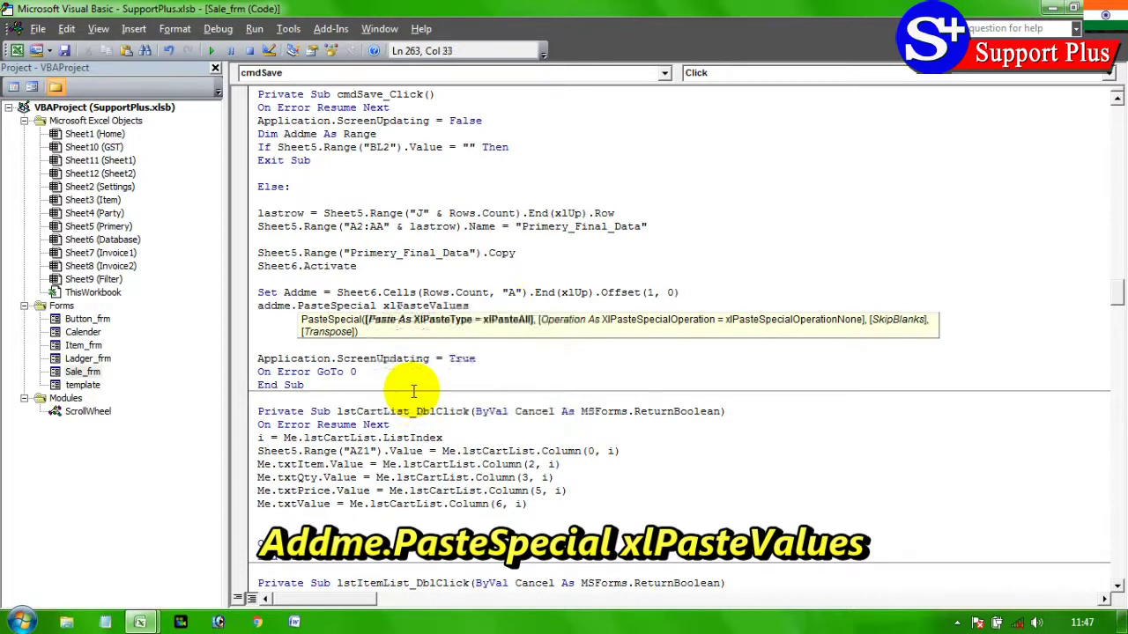
{"action": "key", "text": "Return"}
{"action": "type", "text": "End If"}
- Add Application.CutCopyMode = False below End If and run the Sale form
{"action": "left_click", "coordinate": [322, 187]}
{"action": "left_click", "coordinate": [315, 333]}
{"action": "key", "text": "Return"}
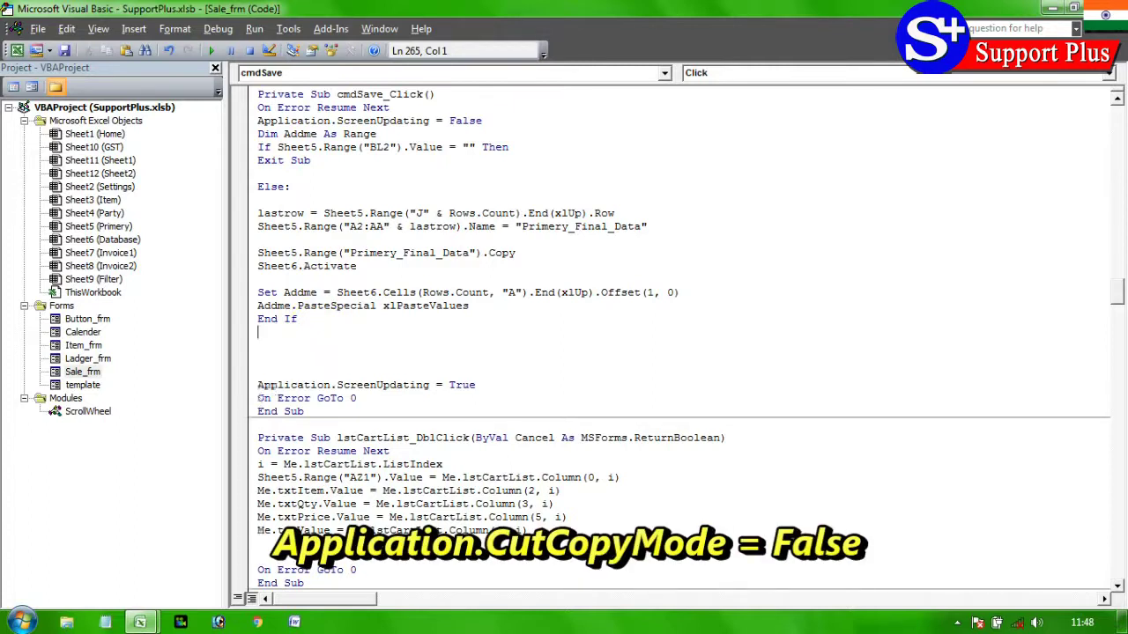
{"action": "key", "text": "Return"}
{"action": "type", "text": "application.cutc"}
{"action": "key", "text": "Tab"}
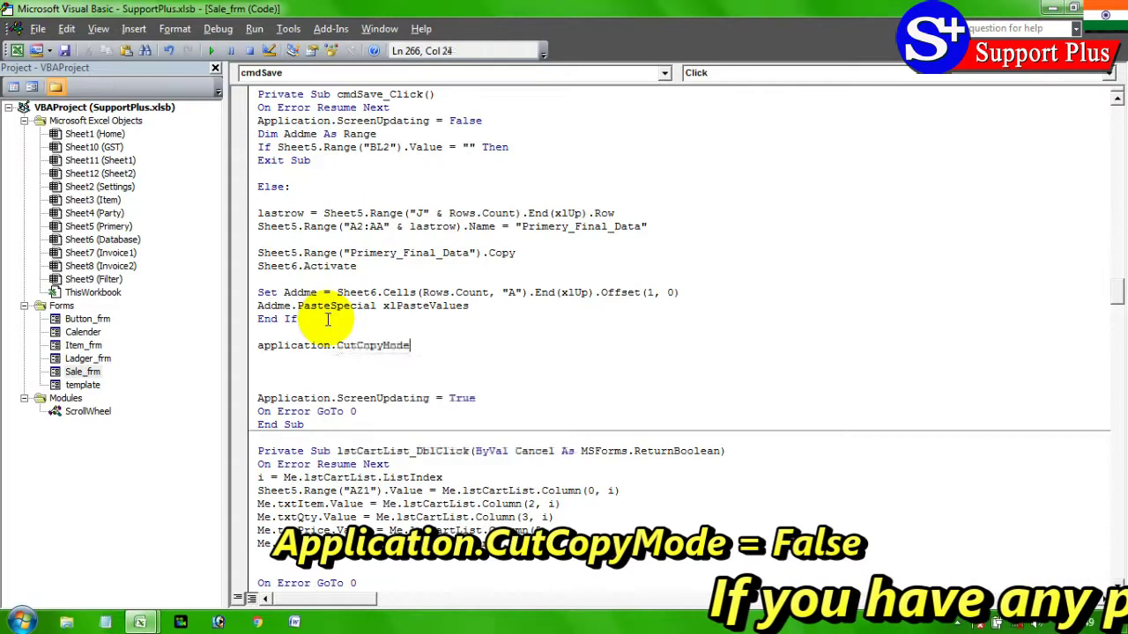
{"action": "type", "text": "="}
{"action": "type", "text": "f"}
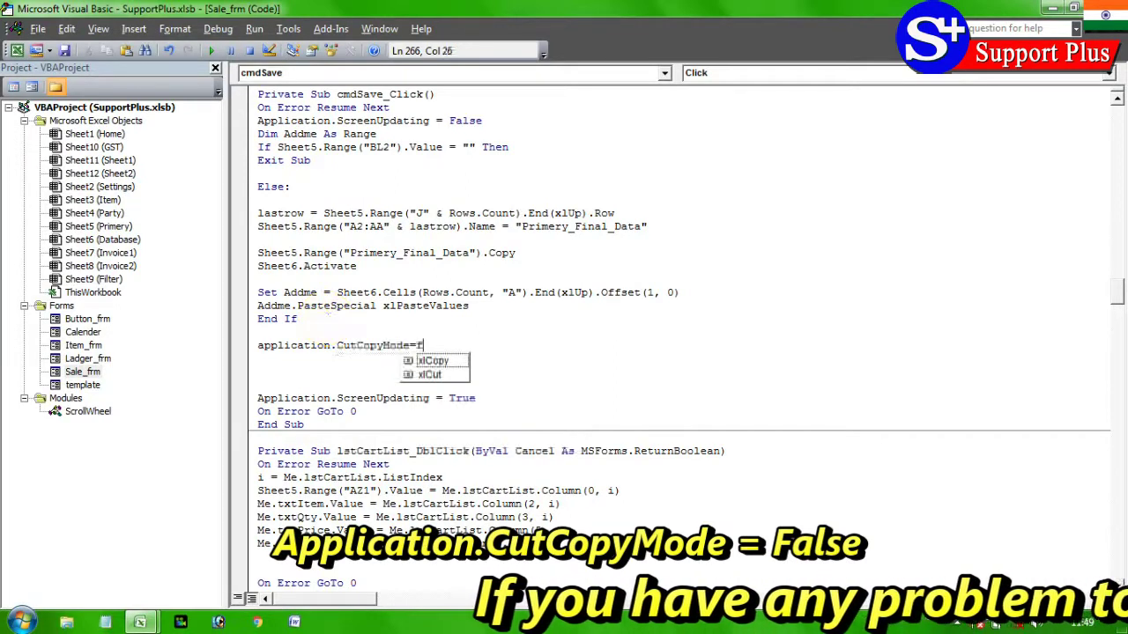
{"action": "type", "text": "alse"}
{"action": "key", "text": "Return"}
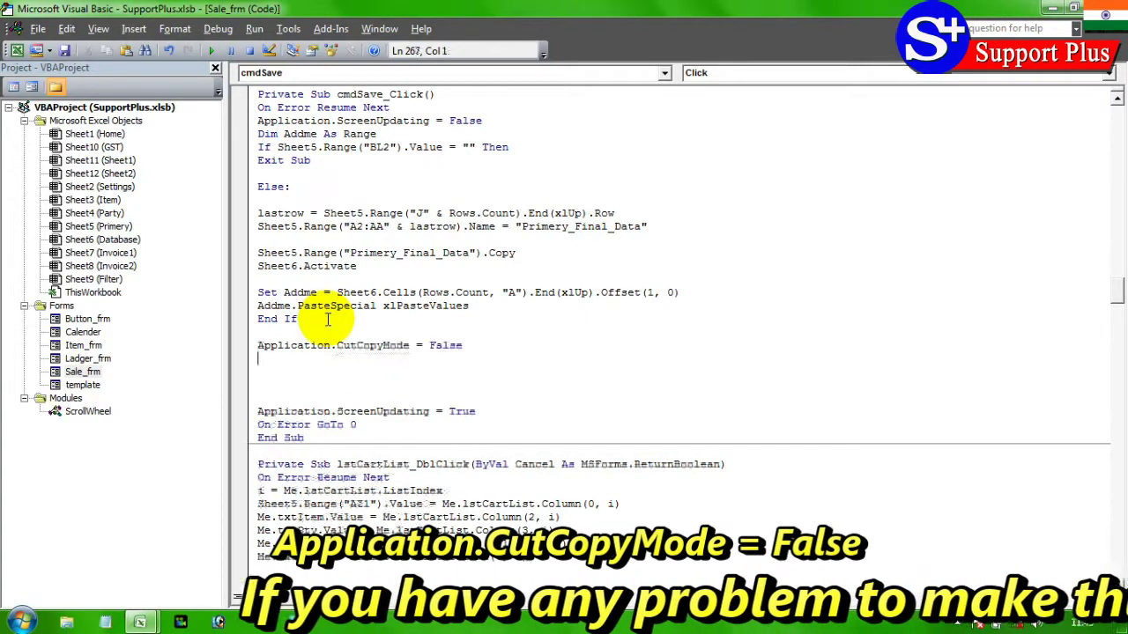
{"action": "key", "text": "Delete"}
{"action": "key", "text": "Delete"}
{"action": "key", "text": "Delete"}
{"action": "key", "text": "Delete"}
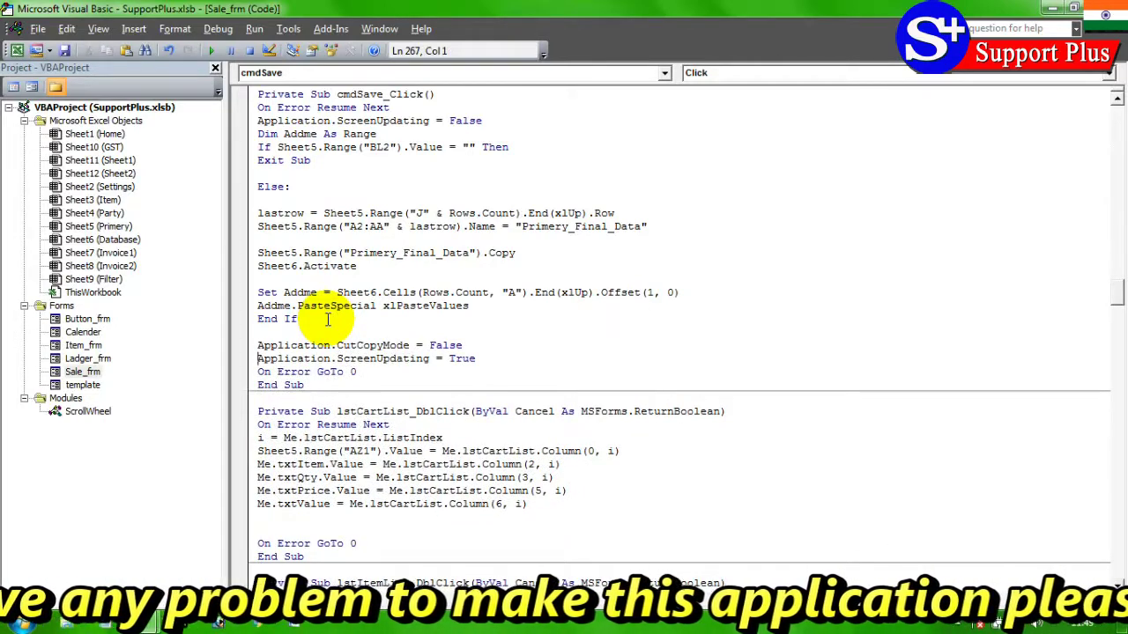
{"action": "key", "text": "F5"}
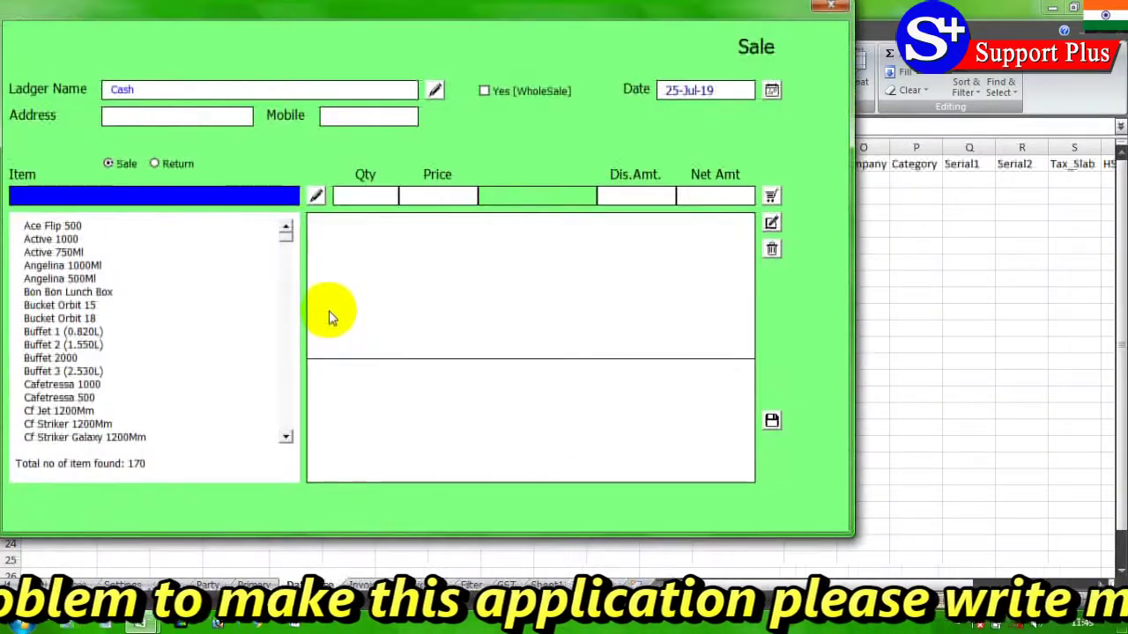
- Add Bucket Orbit 18 to the cart with quantity 2 and price 1000
{"action": "left_click", "coordinate": [58, 319]}
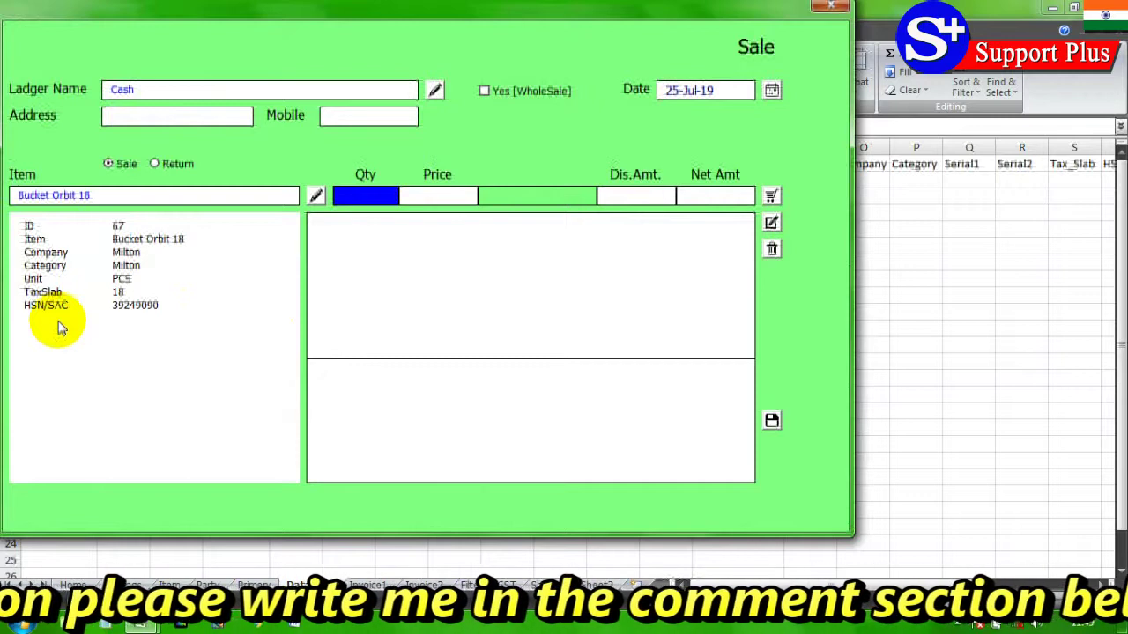
{"action": "type", "text": "2"}
{"action": "key", "text": "Return"}
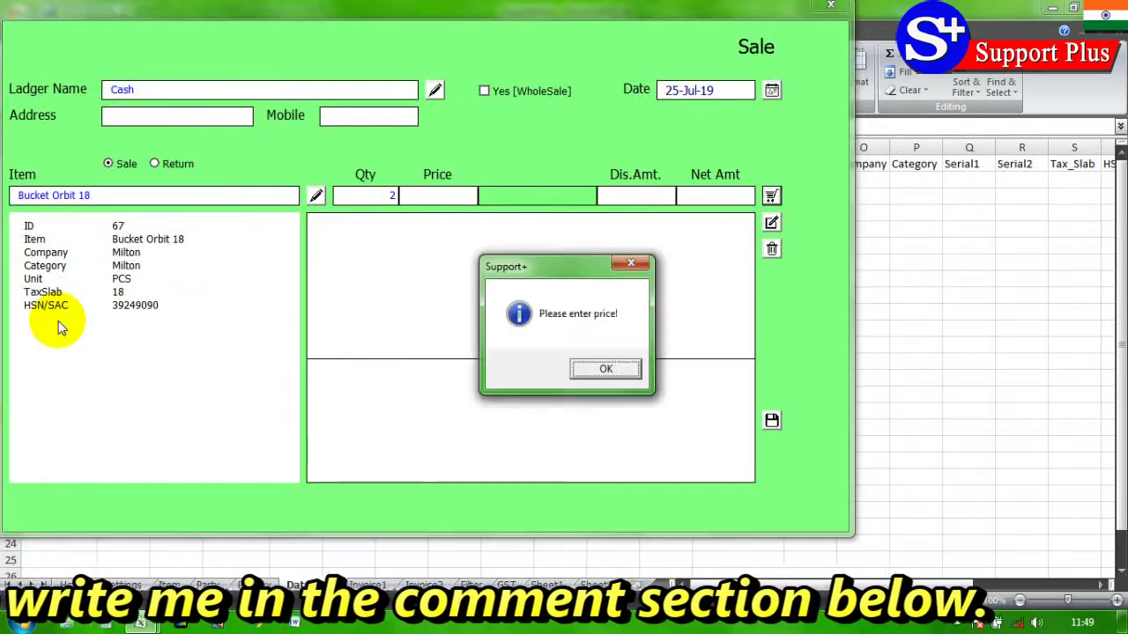
{"action": "left_click", "coordinate": [605, 369]}
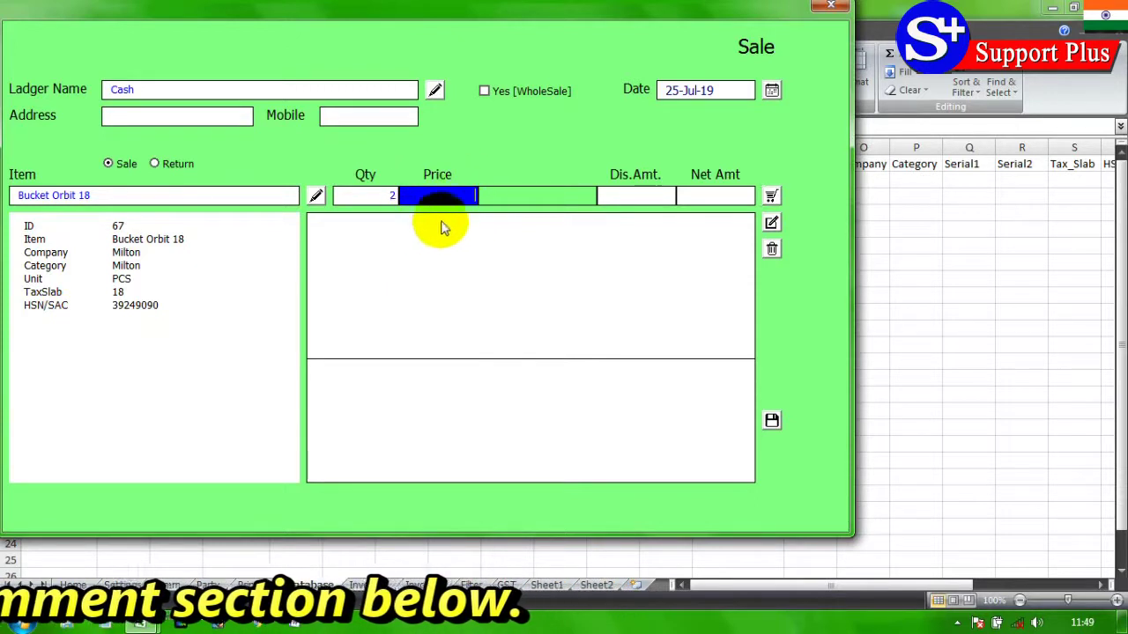
{"action": "left_click", "coordinate": [769, 198]}
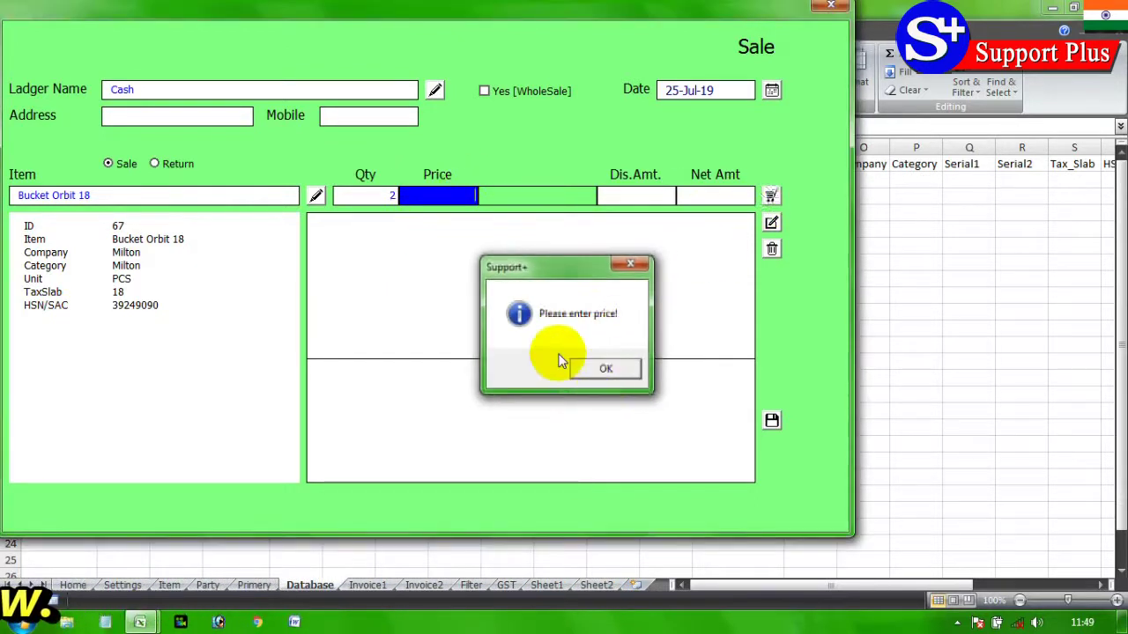
{"action": "left_click", "coordinate": [581, 368]}
{"action": "type", "text": "1000"}
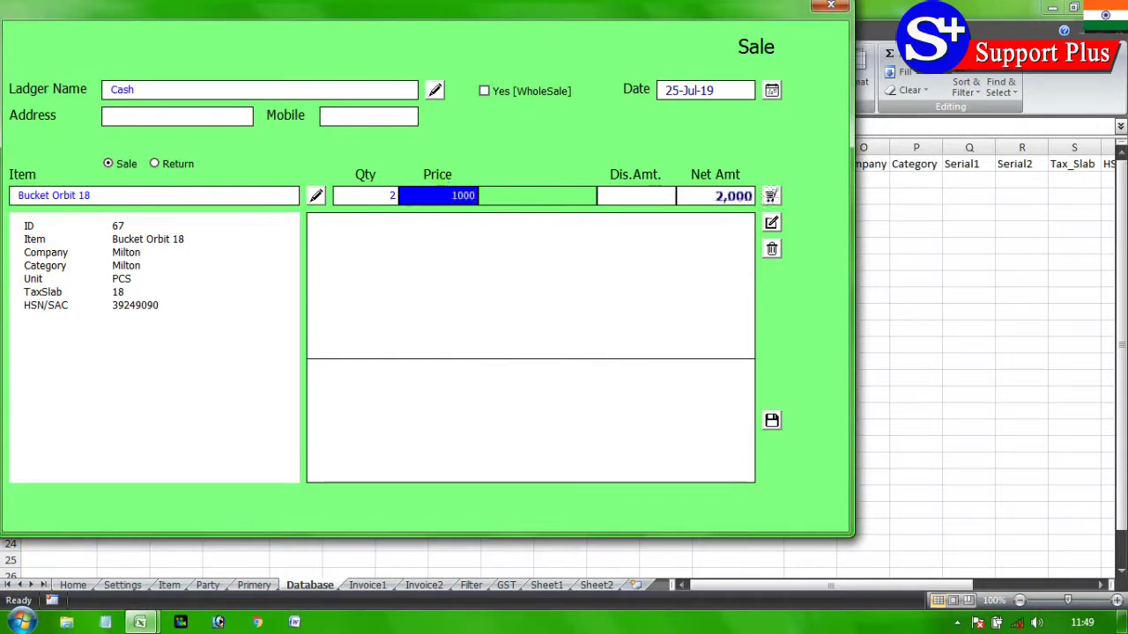
{"action": "left_click", "coordinate": [771, 196]}
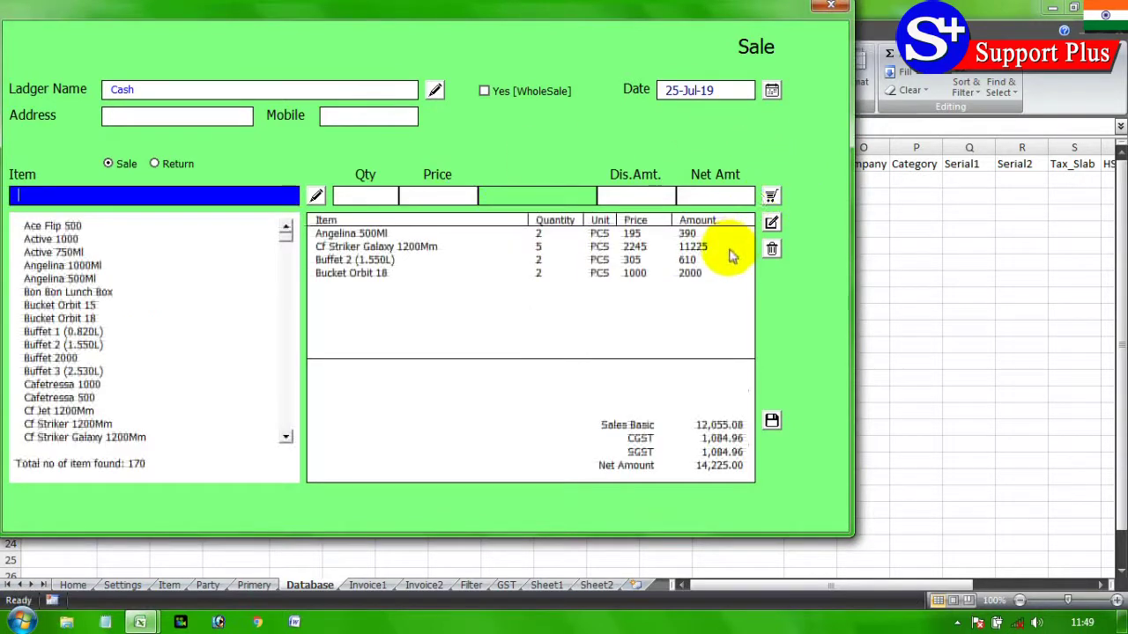
- Select the four cart lines, save the sale to the Database sheet, and close the form
{"action": "left_click", "coordinate": [390, 233]}
{"action": "left_click", "coordinate": [380, 247]}
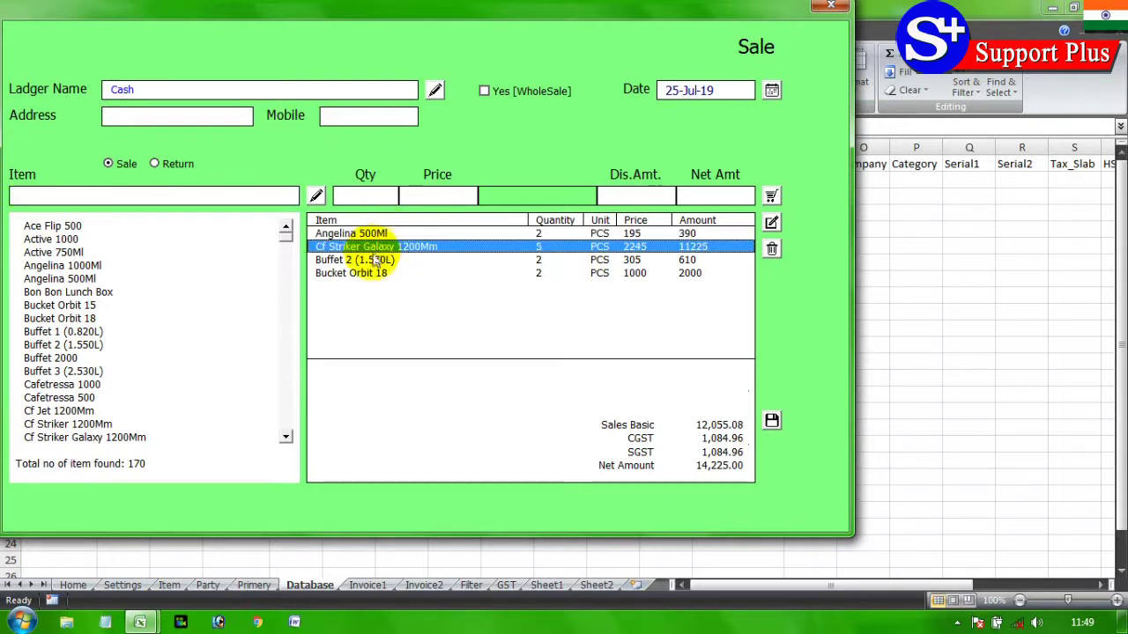
{"action": "left_click", "coordinate": [377, 260]}
{"action": "left_click", "coordinate": [370, 274]}
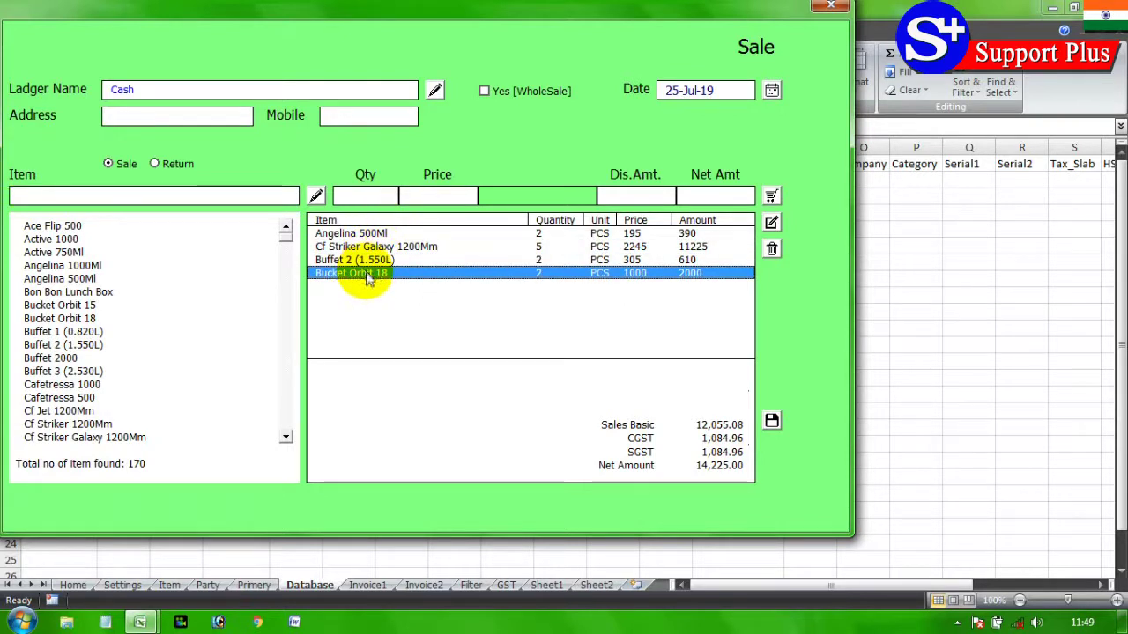
{"action": "left_click", "coordinate": [772, 424]}
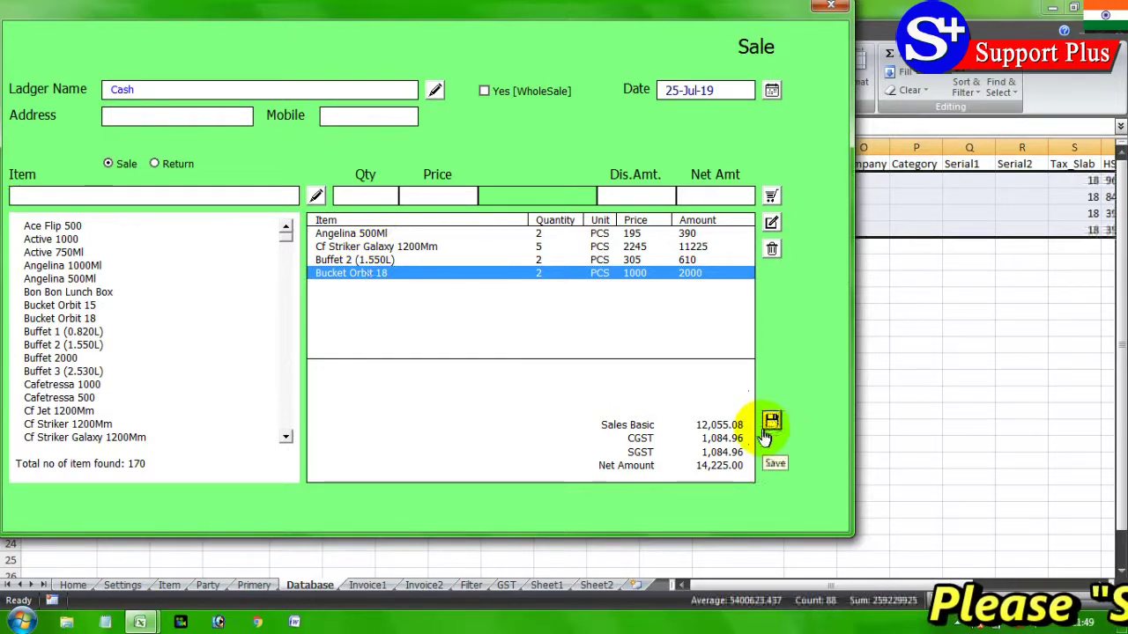
{"action": "left_click", "coordinate": [831, 7]}
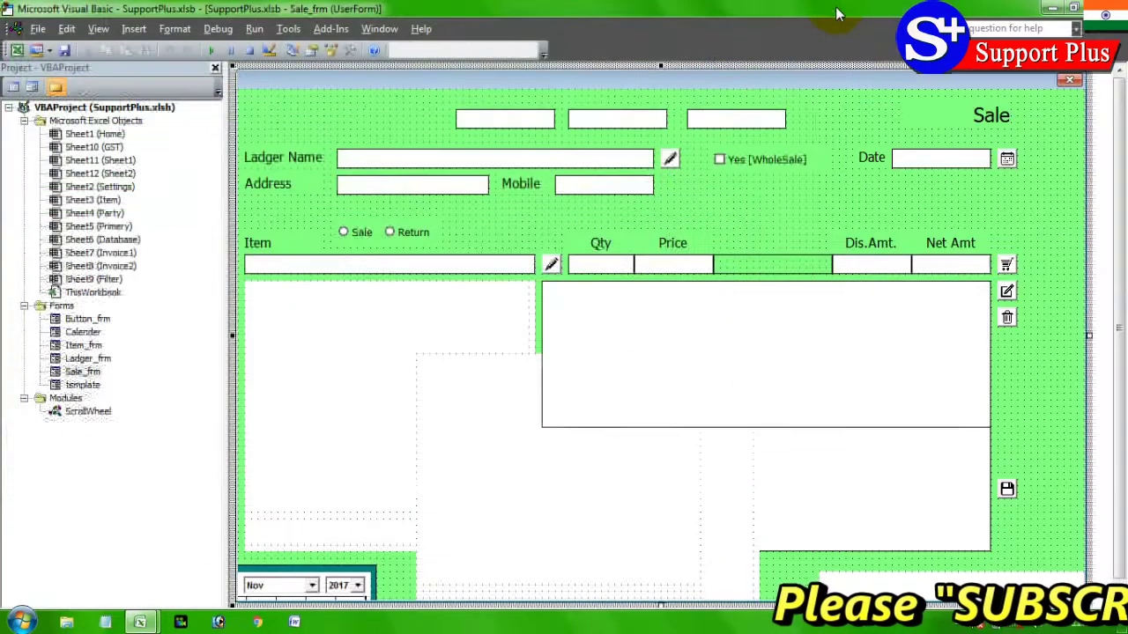
- In the Database sheet, check the TransactionID and CommonID values of saved rows 2–5
{"action": "key", "text": "alt+F11"}
{"action": "left_click", "coordinate": [309, 440]}
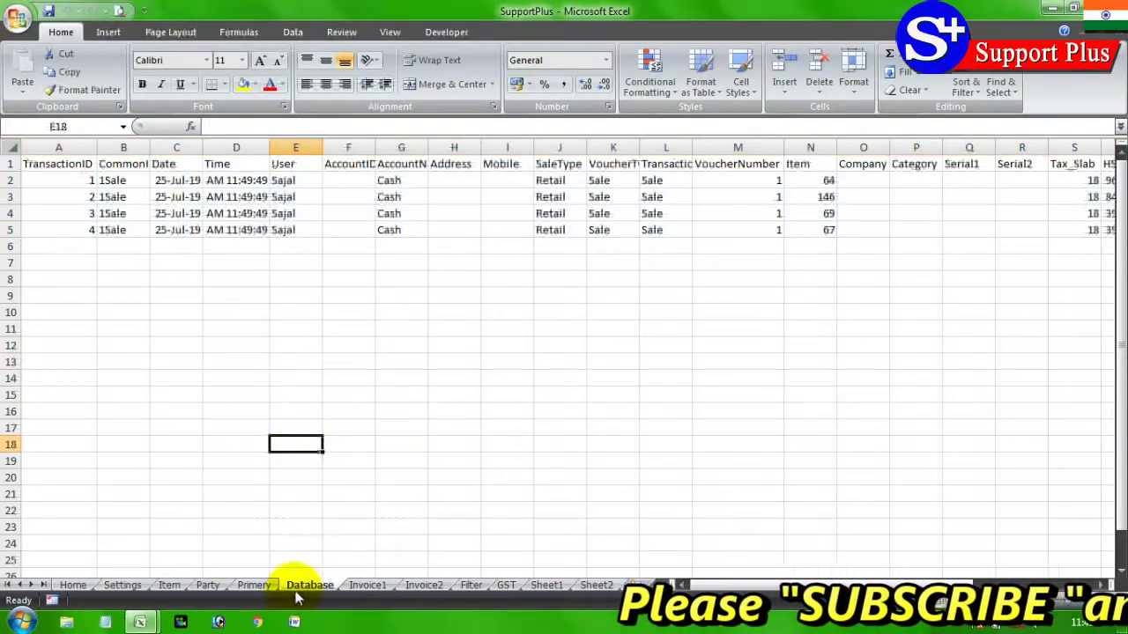
{"action": "left_click", "coordinate": [233, 298]}
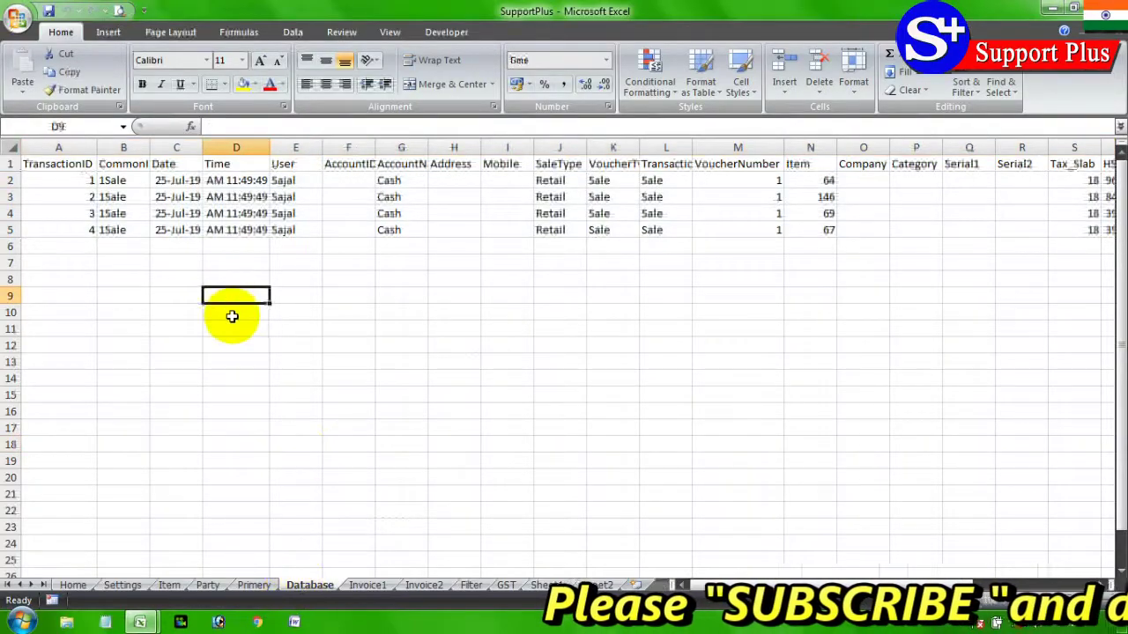
{"action": "left_click", "coordinate": [107, 231]}
{"action": "left_click", "coordinate": [77, 180]}
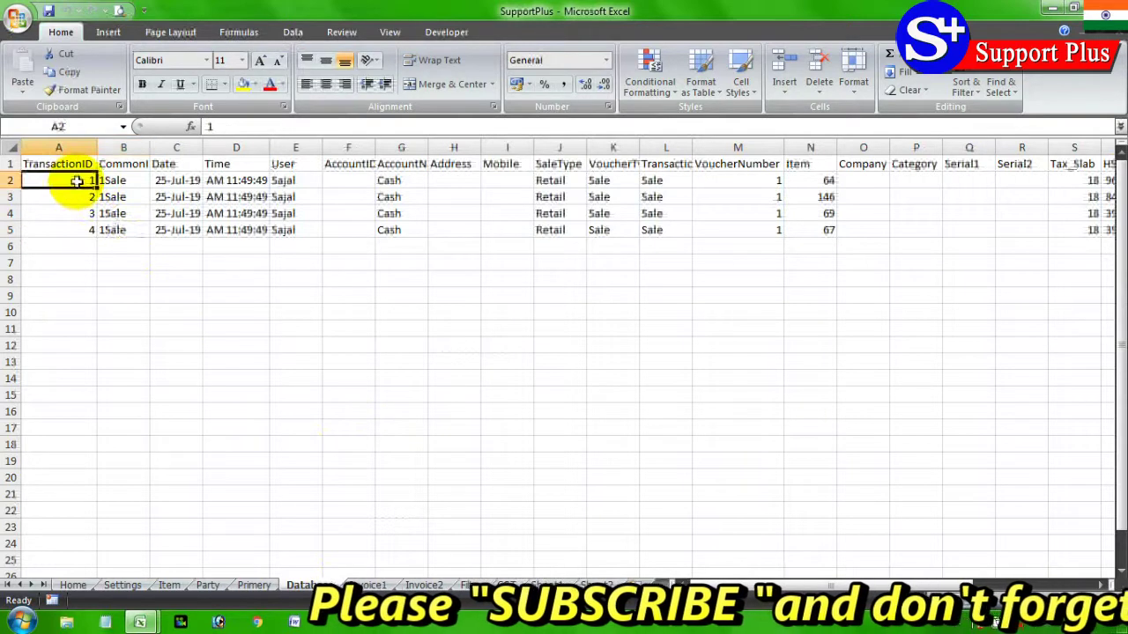
{"action": "left_click", "coordinate": [62, 227]}
{"action": "left_click", "coordinate": [116, 228]}
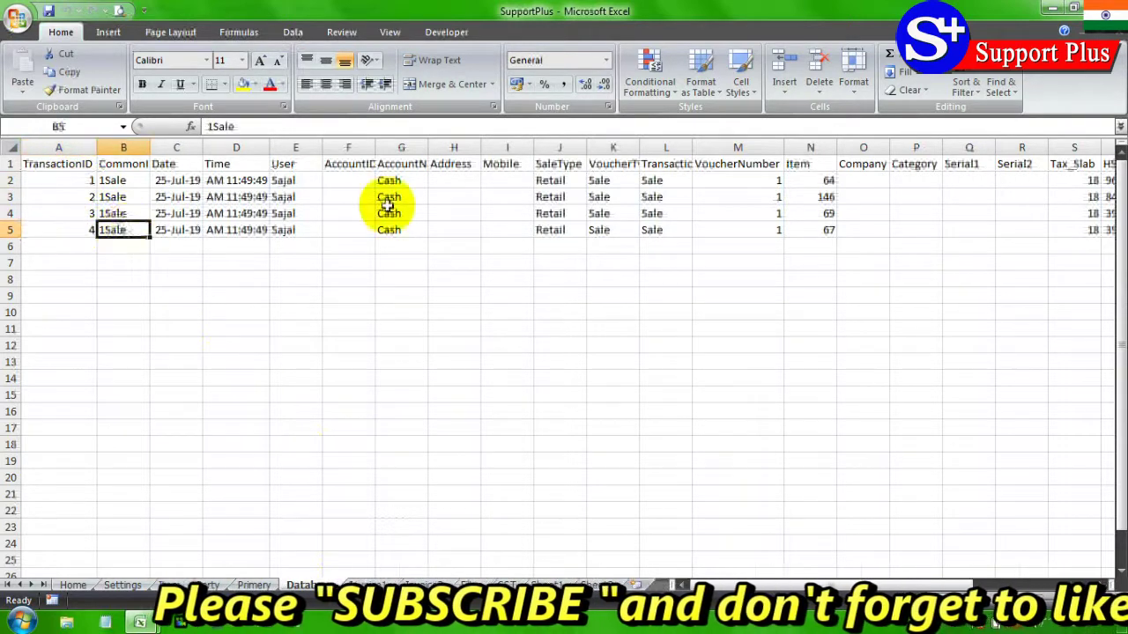
{"action": "left_click", "coordinate": [617, 215]}
{"action": "left_click", "coordinate": [800, 231]}
- Step across row 5 to verify Outword_Qty 2, then check the amount 610 in X4
{"action": "key", "text": "Tab"}
{"action": "key", "text": "Tab"}
{"action": "key", "text": "Tab"}
{"action": "key", "text": "Tab"}
{"action": "key", "text": "Tab"}
{"action": "key", "text": "Tab"}
{"action": "key", "text": "Tab"}
{"action": "key", "text": "Tab"}
{"action": "key", "text": "Tab"}
{"action": "key", "text": "Tab"}
{"action": "key", "text": "shift+Tab"}
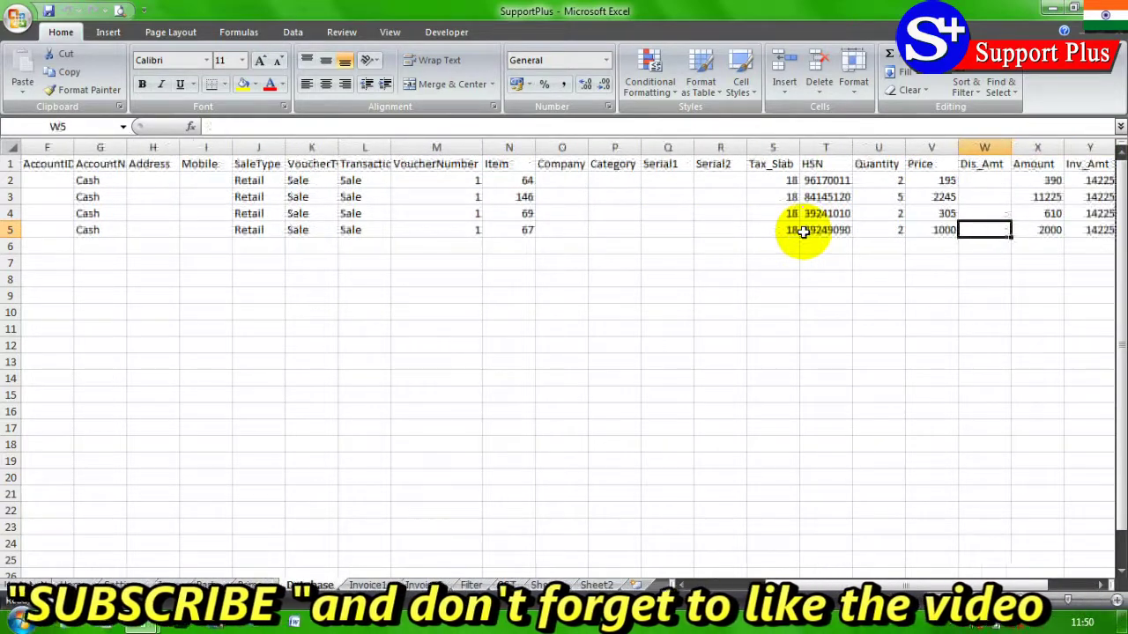
{"action": "key", "text": "shift+Tab"}
{"action": "key", "text": "Tab"}
{"action": "key", "text": "Tab"}
{"action": "key", "text": "Tab"}
{"action": "key", "text": "shift+Tab"}
{"action": "key", "text": "shift+Tab"}
{"action": "key", "text": "shift+Tab"}
{"action": "key", "text": "shift+Tab"}
{"action": "key", "text": "shift+Tab"}
{"action": "key", "text": "Tab"}
{"action": "key", "text": "Tab"}
{"action": "key", "text": "Tab"}
{"action": "left_click", "coordinate": [886, 165]}
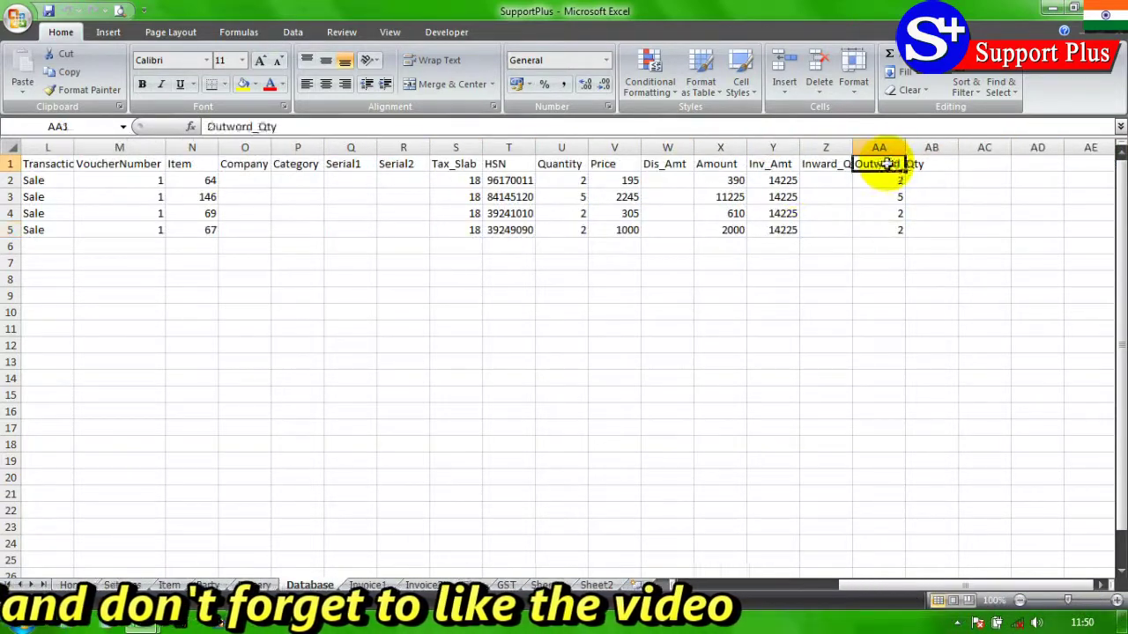
{"action": "left_click", "coordinate": [888, 227]}
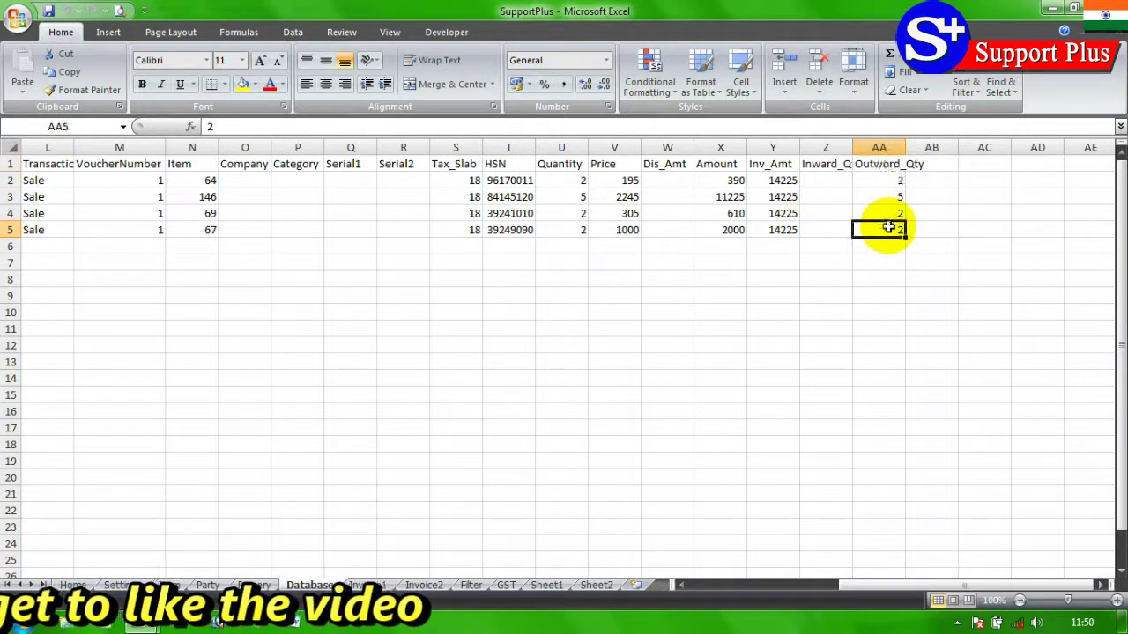
{"action": "left_click", "coordinate": [720, 211]}
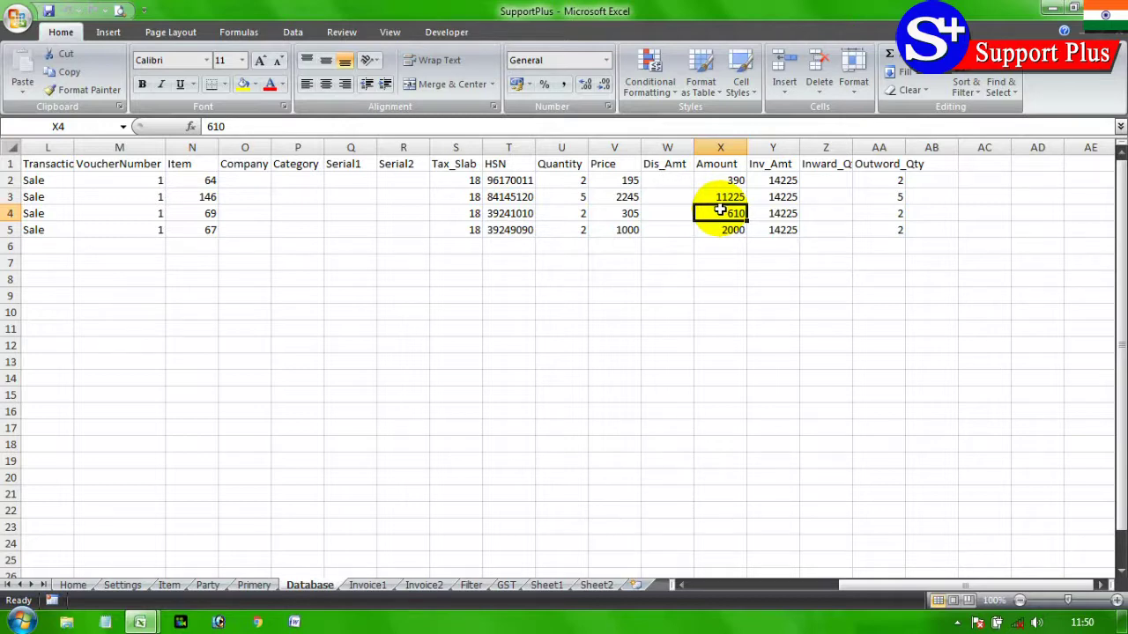
{"action": "key", "text": "Home"}
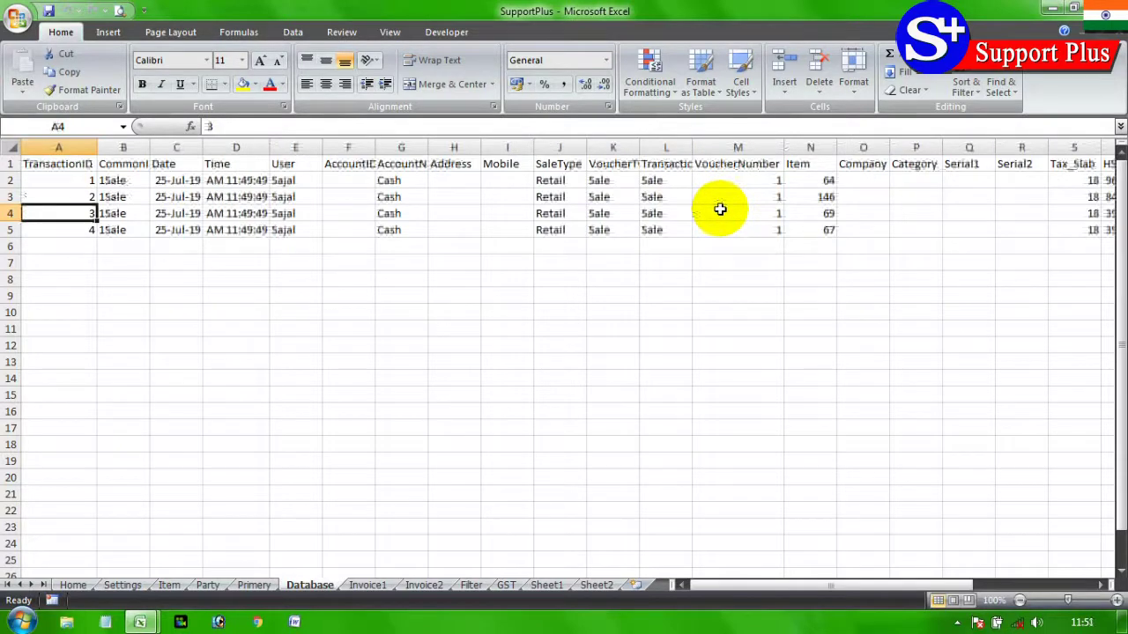
{"action": "key", "text": "Down"}
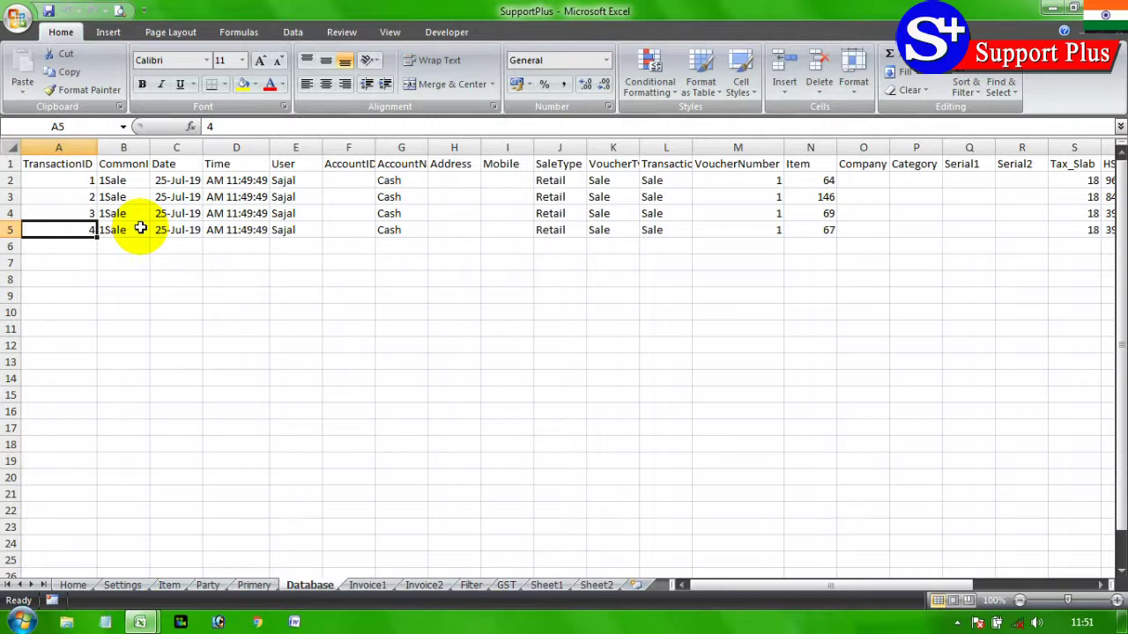
{"action": "left_click", "coordinate": [140, 228]}
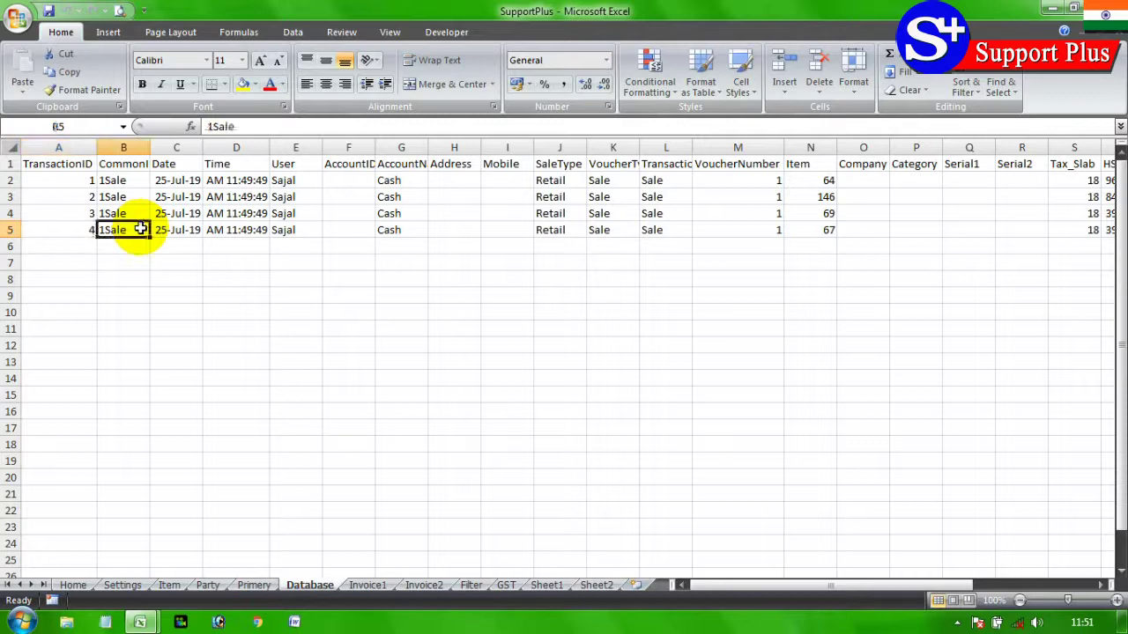